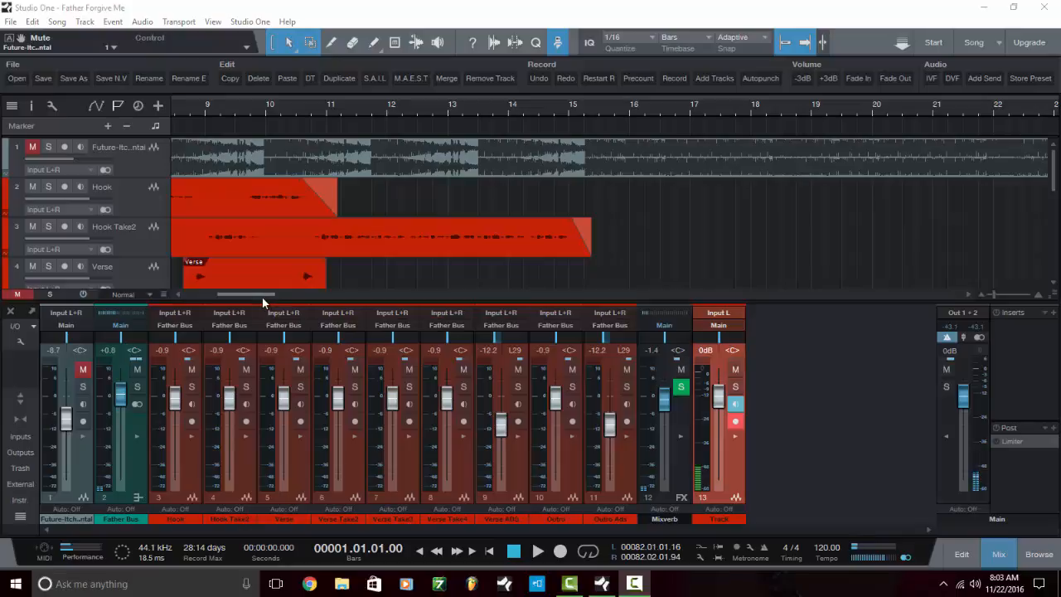
Look over the whole arrangement, from the instrumental and hook tracks down through the verse takes to Outro Ads
{"action": "left_click_drag", "start_coordinate": [262, 296], "coordinate": [216, 297]}
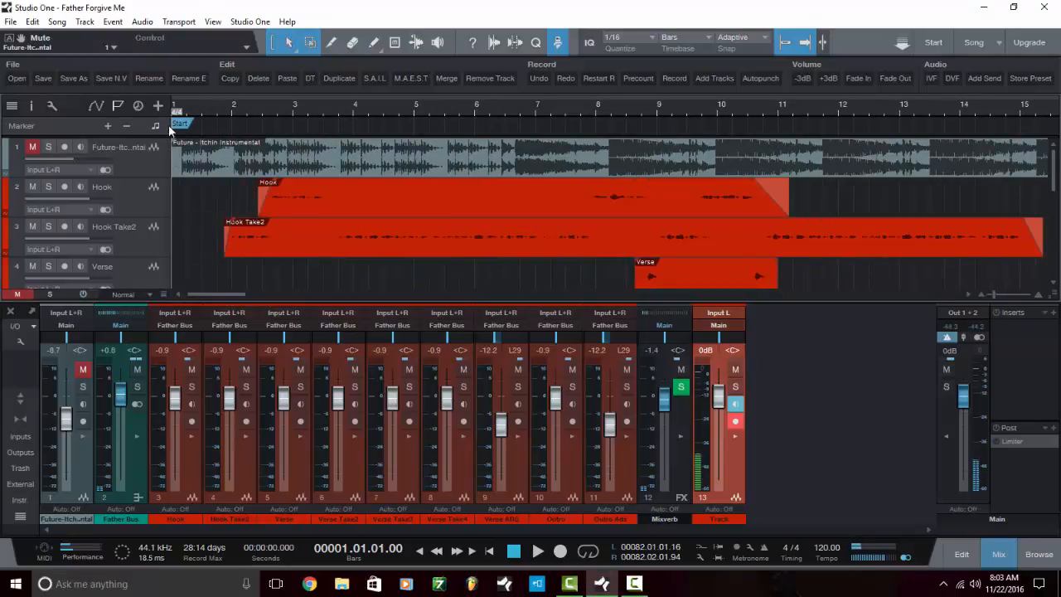
{"action": "scroll", "coordinate": [231, 249], "scroll_direction": "down", "scroll_amount": 2}
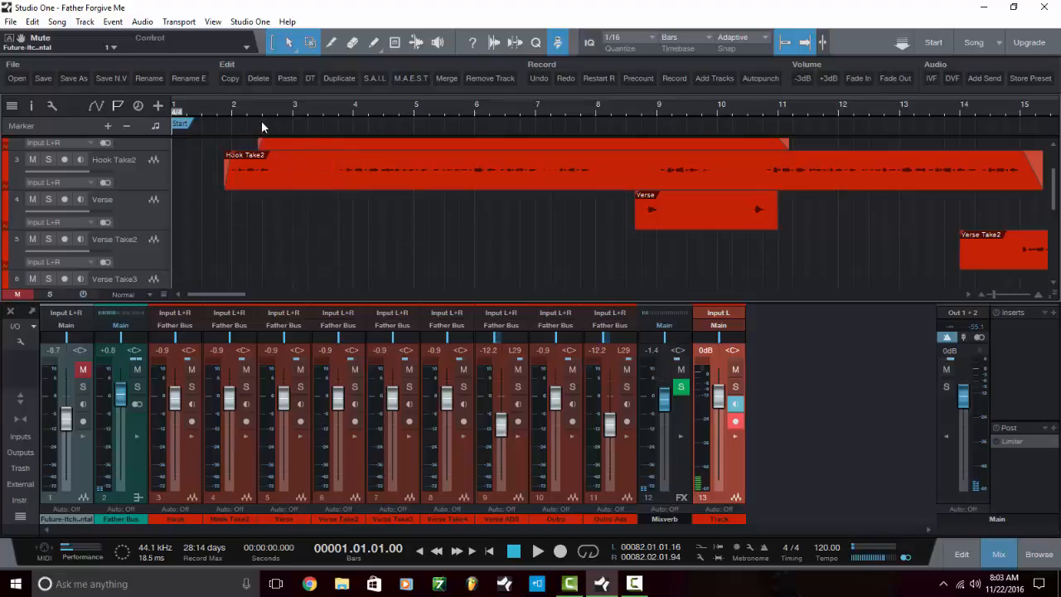
{"action": "scroll", "coordinate": [266, 113], "scroll_direction": "down", "scroll_amount": 2}
{"action": "scroll", "coordinate": [236, 190], "scroll_direction": "down", "scroll_amount": 1}
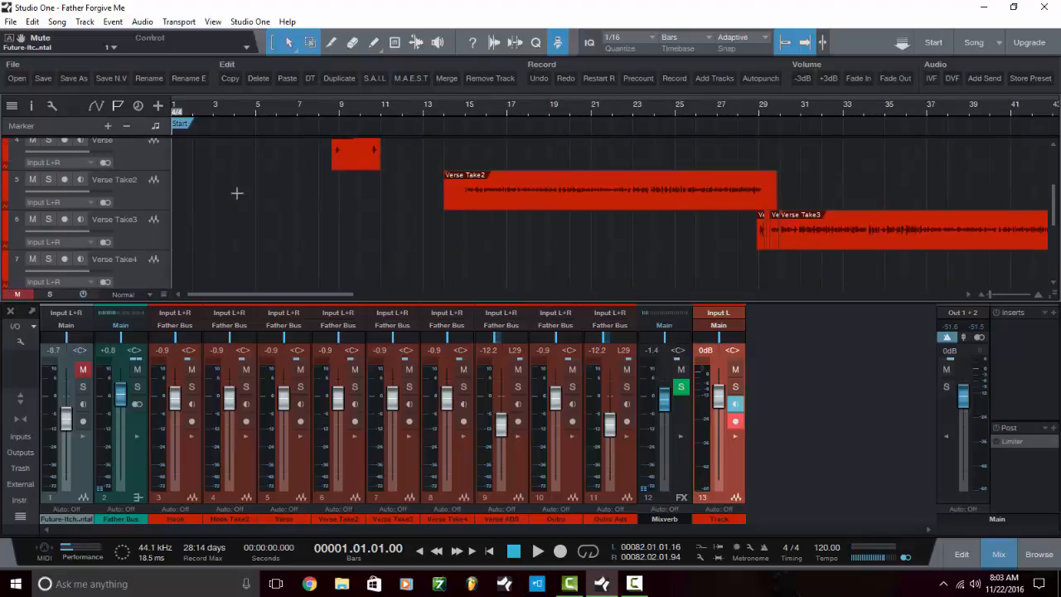
{"action": "scroll", "coordinate": [322, 109], "scroll_direction": "down", "scroll_amount": 2}
{"action": "scroll", "coordinate": [249, 191], "scroll_direction": "up", "scroll_amount": 2}
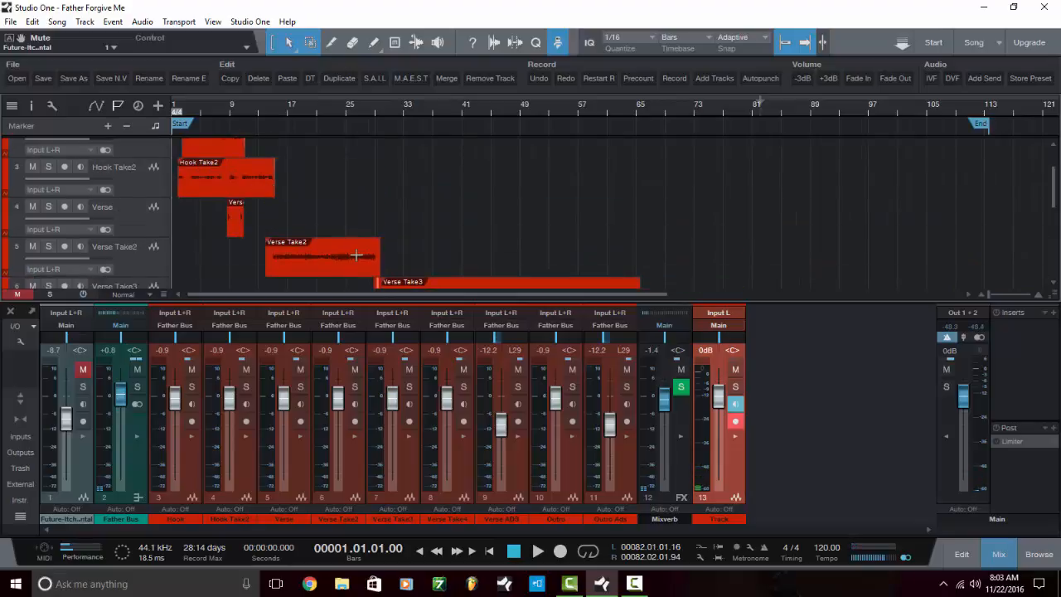
{"action": "scroll", "coordinate": [350, 188], "scroll_direction": "down", "scroll_amount": 4}
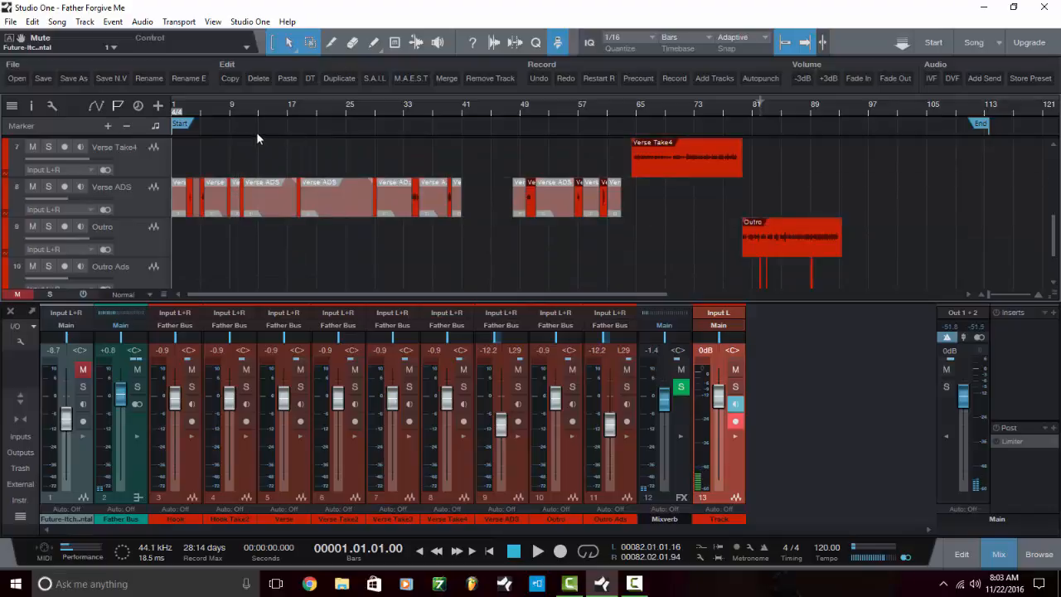
{"action": "scroll", "coordinate": [233, 115], "scroll_direction": "up", "scroll_amount": 3}
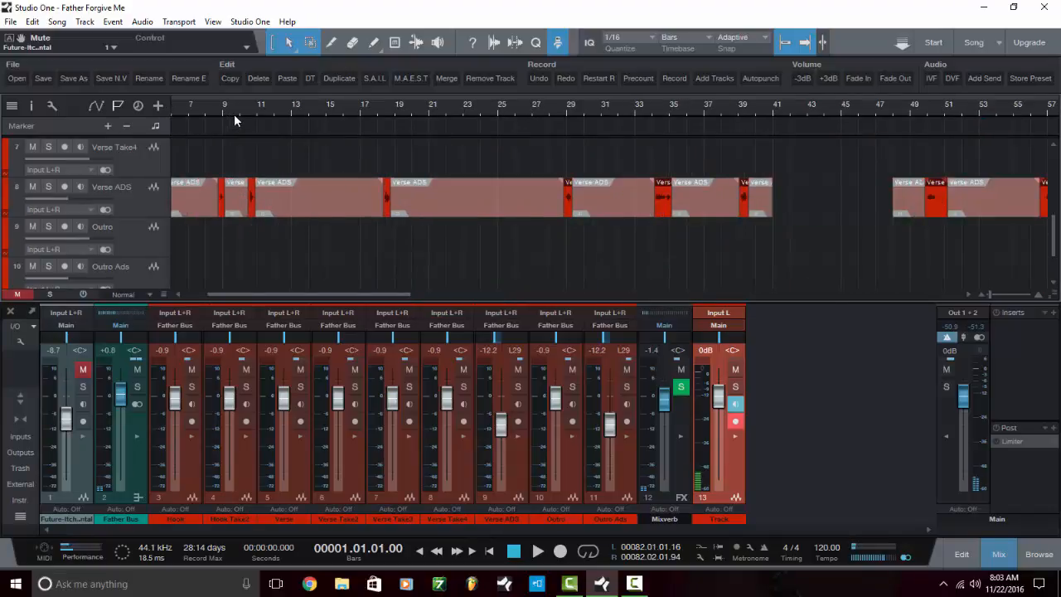
{"action": "scroll", "coordinate": [234, 112], "scroll_direction": "down", "scroll_amount": 3}
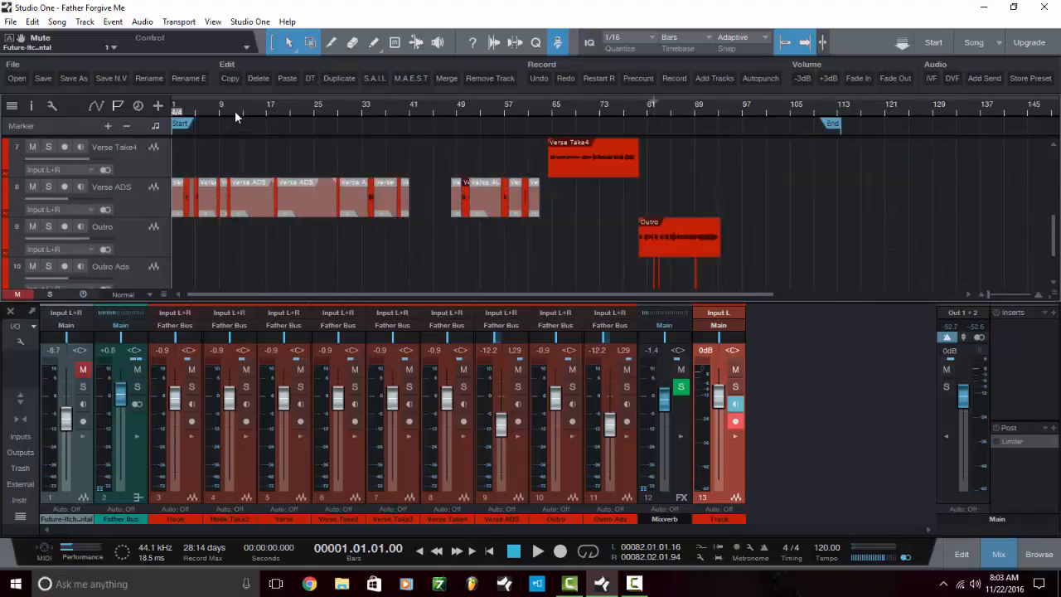
{"action": "scroll", "coordinate": [257, 154], "scroll_direction": "up", "scroll_amount": 2}
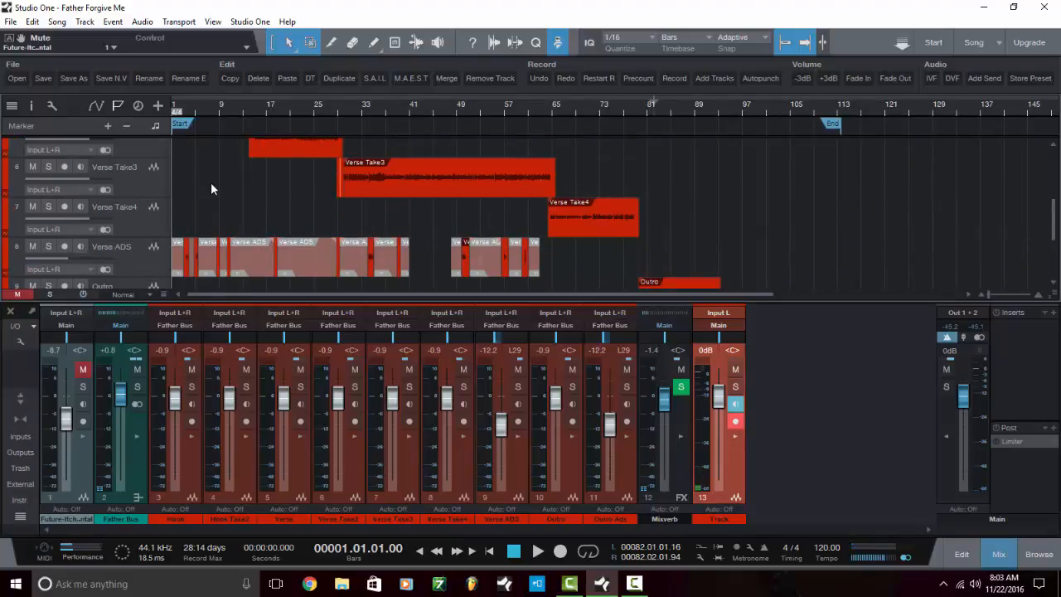
{"action": "scroll", "coordinate": [212, 189], "scroll_direction": "up", "scroll_amount": 3}
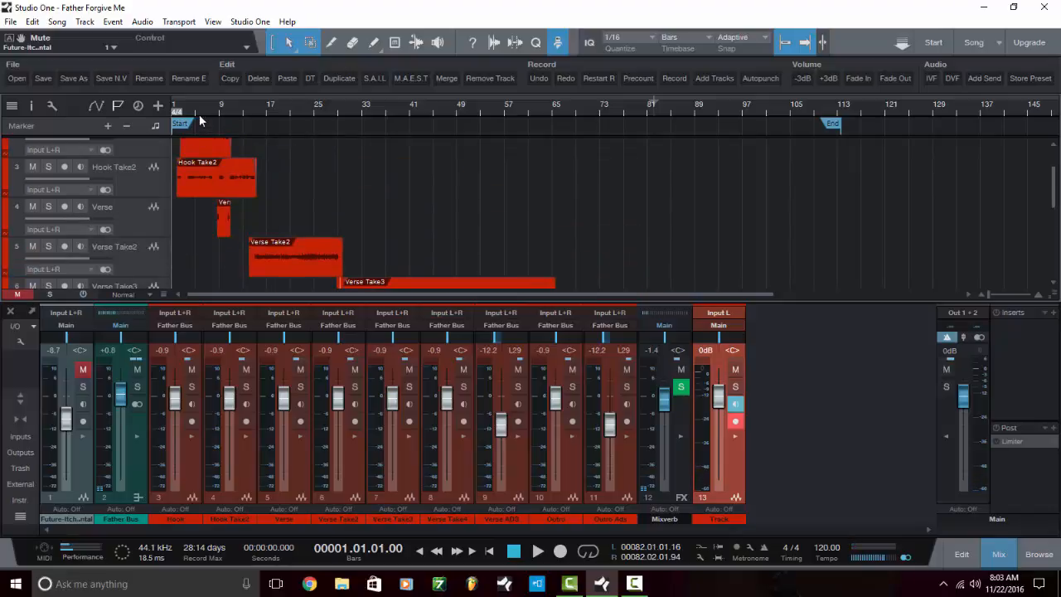
{"action": "scroll", "coordinate": [199, 114], "scroll_direction": "up", "scroll_amount": 5}
{"action": "scroll", "coordinate": [199, 114], "scroll_direction": "down", "scroll_amount": 4}
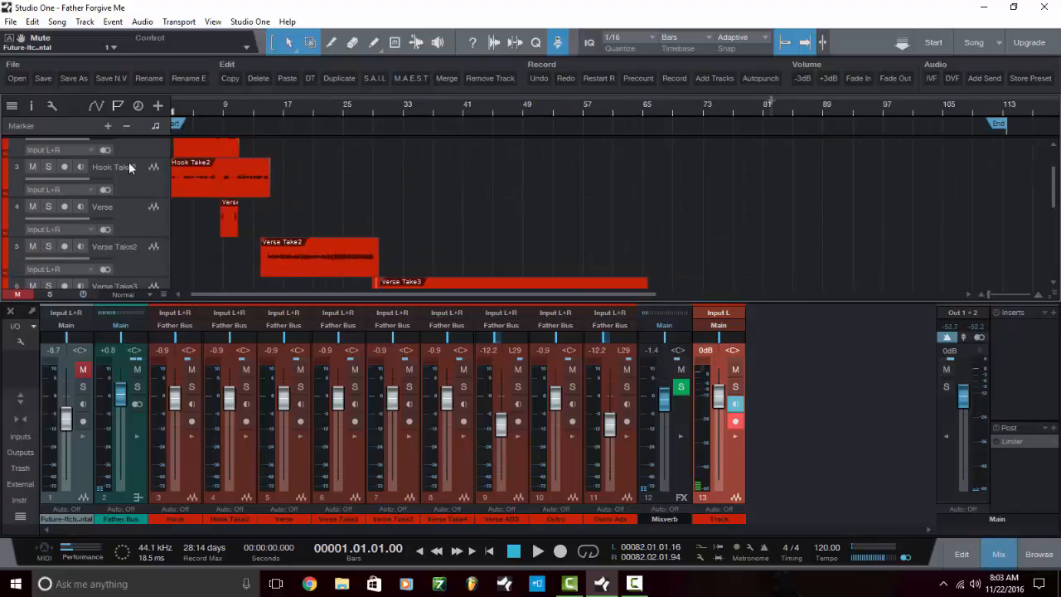
{"action": "scroll", "coordinate": [345, 219], "scroll_direction": "up", "scroll_amount": 2}
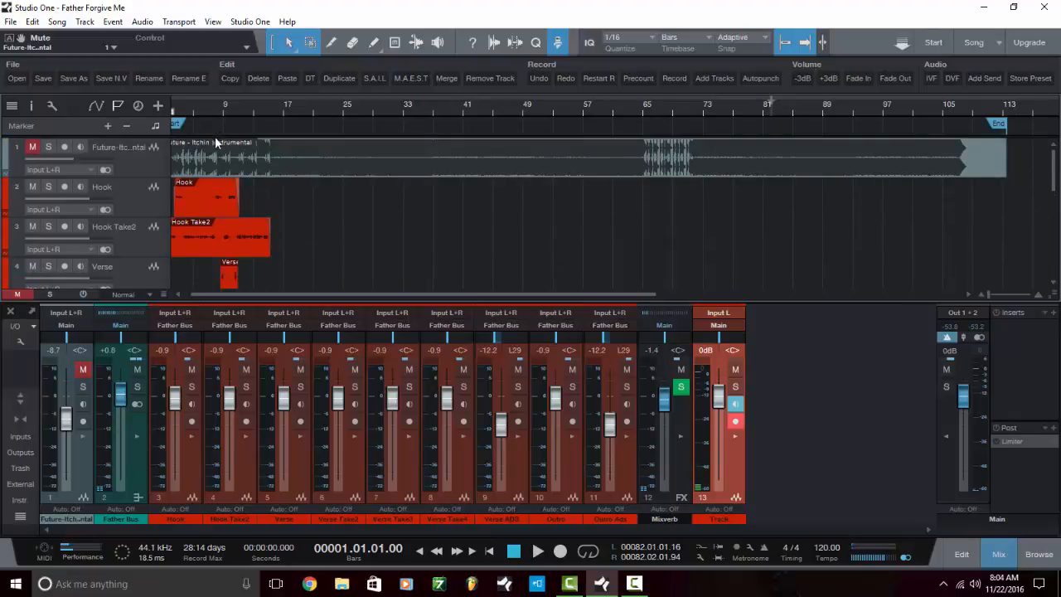
Examine the clips on the Hook Take2, Verse, Verse Take2 to Take4 and Verse ADS tracks in closer detail
{"action": "scroll", "coordinate": [220, 140], "scroll_direction": "down", "scroll_amount": 2}
{"action": "left_click_drag", "start_coordinate": [306, 294], "coordinate": [258, 285]}
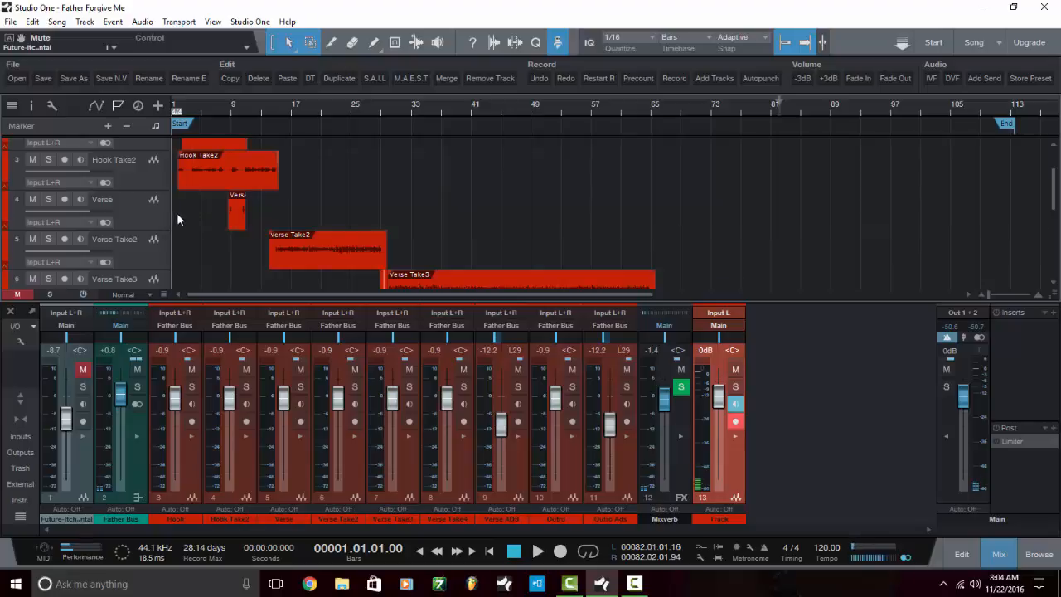
{"action": "scroll", "coordinate": [187, 213], "scroll_direction": "down", "scroll_amount": 3}
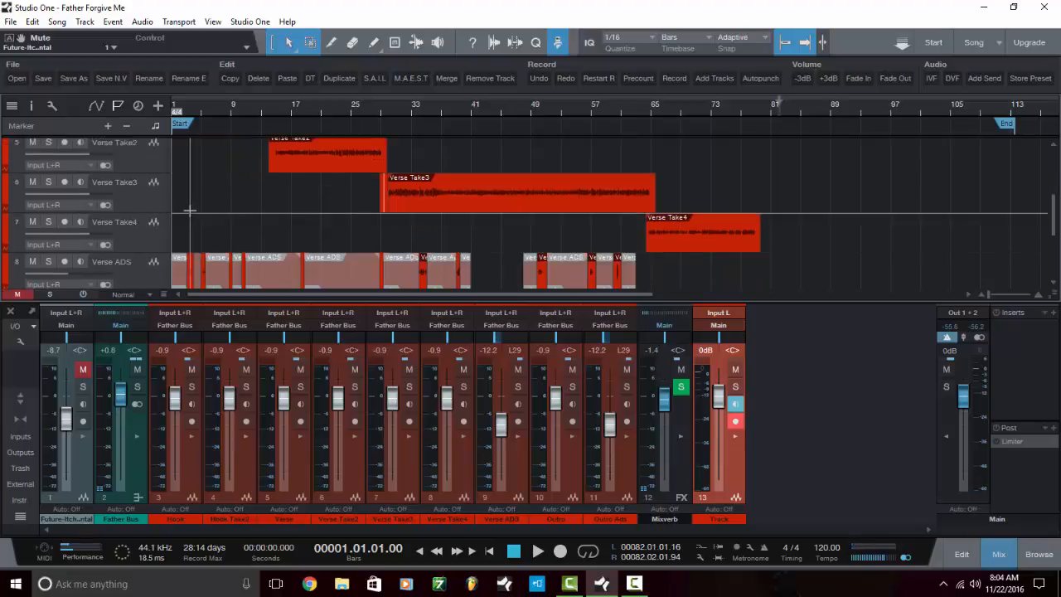
{"action": "scroll", "coordinate": [190, 216], "scroll_direction": "down", "scroll_amount": 1}
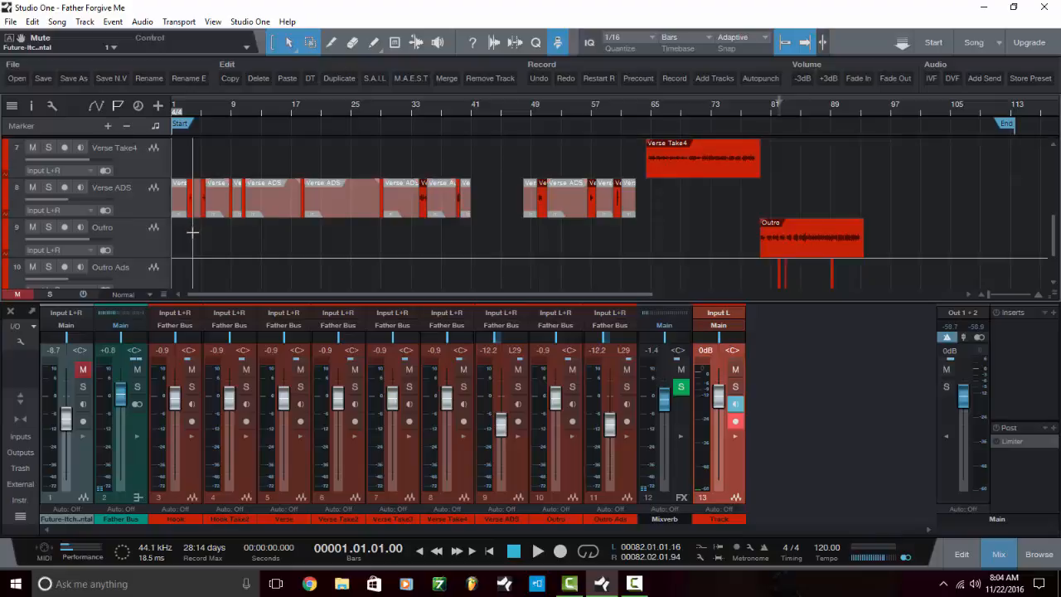
{"action": "scroll", "coordinate": [193, 232], "scroll_direction": "up", "scroll_amount": 1}
{"action": "scroll", "coordinate": [190, 192], "scroll_direction": "up", "scroll_amount": 1}
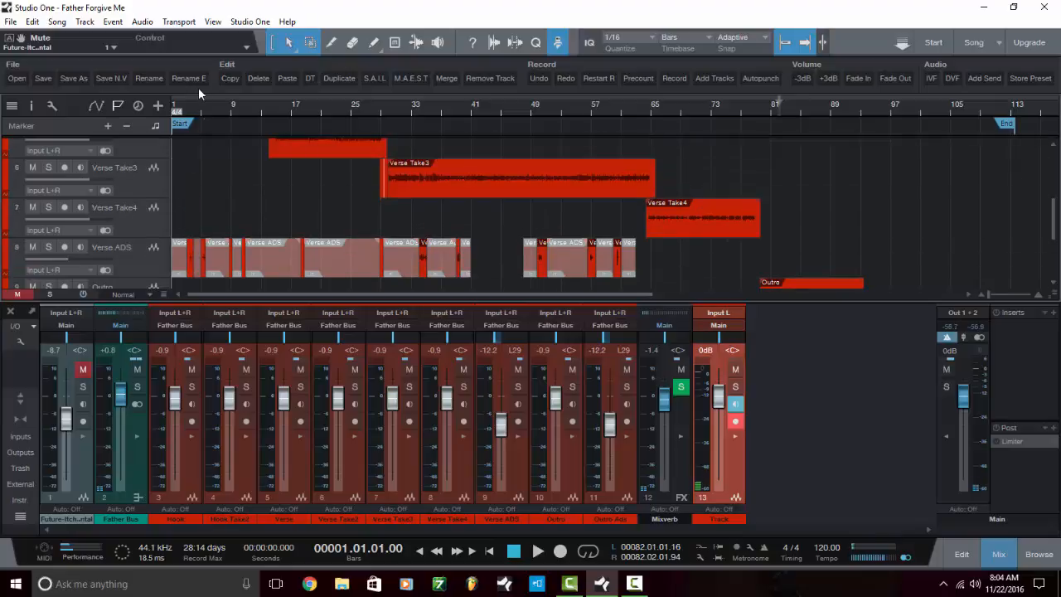
{"action": "scroll", "coordinate": [199, 114], "scroll_direction": "up", "scroll_amount": 3}
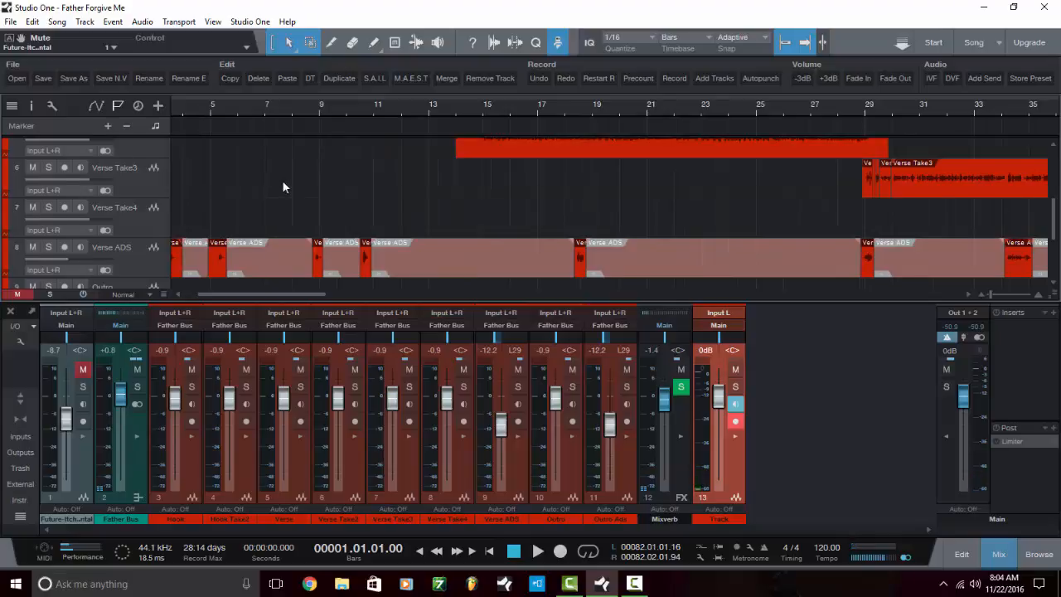
{"action": "scroll", "coordinate": [283, 184], "scroll_direction": "up", "scroll_amount": 2}
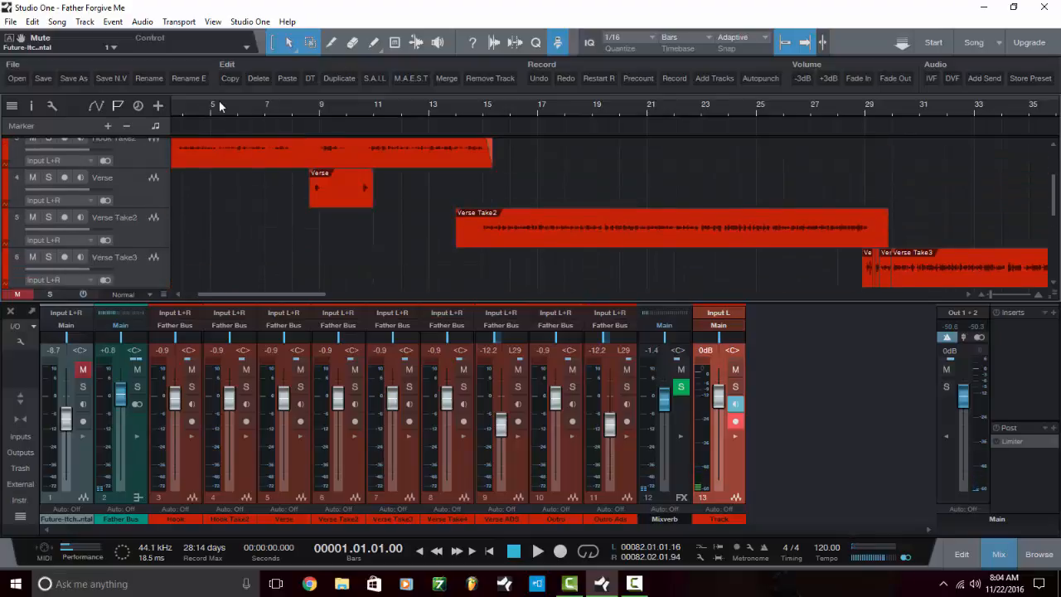
{"action": "scroll", "coordinate": [213, 106], "scroll_direction": "down", "scroll_amount": 2}
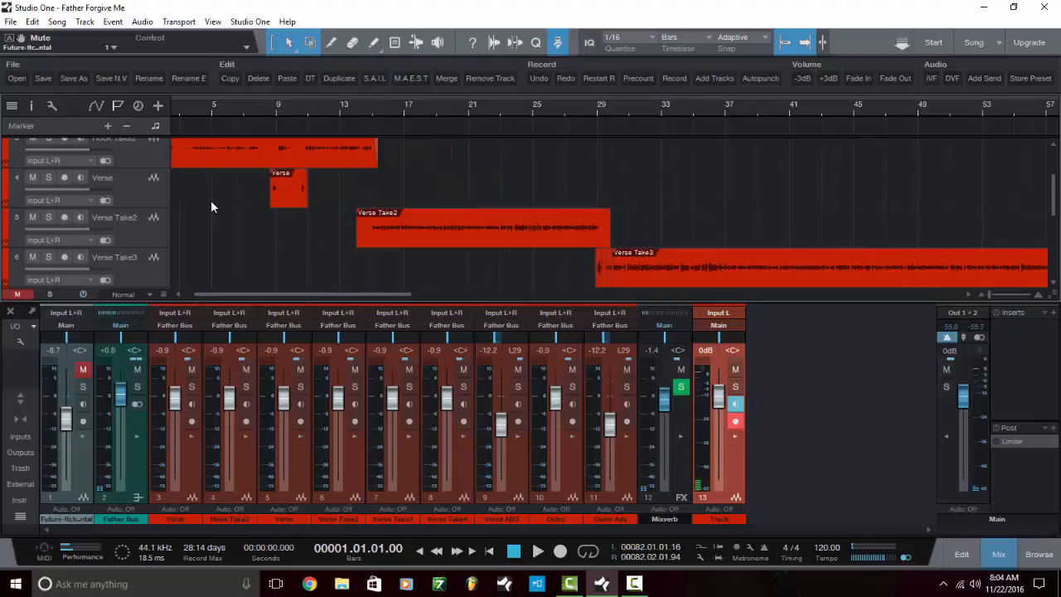
{"action": "scroll", "coordinate": [211, 200], "scroll_direction": "up", "scroll_amount": 1}
{"action": "left_click_drag", "start_coordinate": [268, 300], "coordinate": [230, 300]}
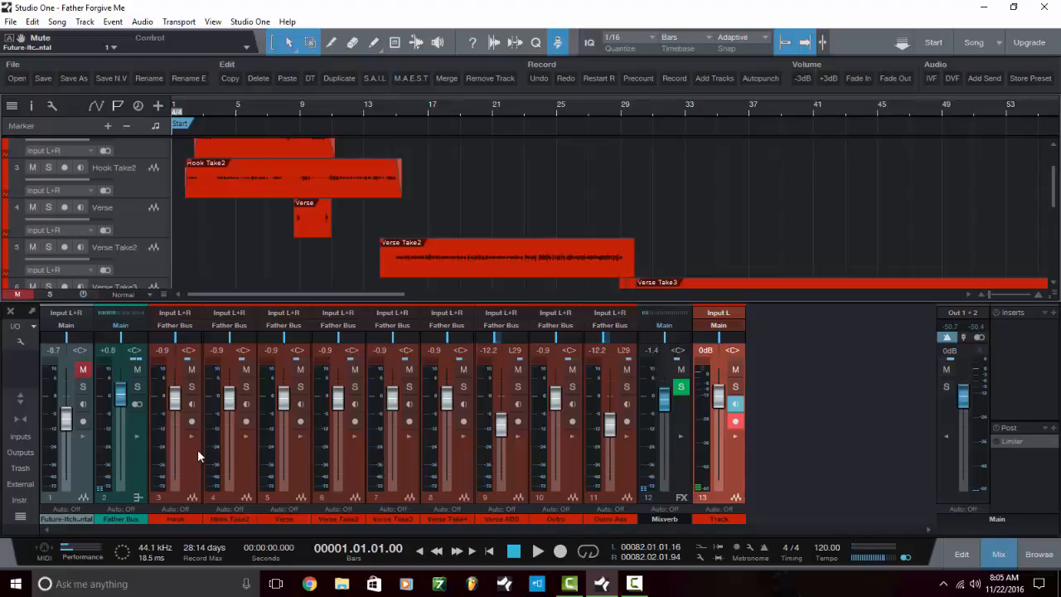
Expand the Father Bus channel to show its inserts and sends, and switch all its inserts off and back on
{"action": "left_click", "coordinate": [138, 435]}
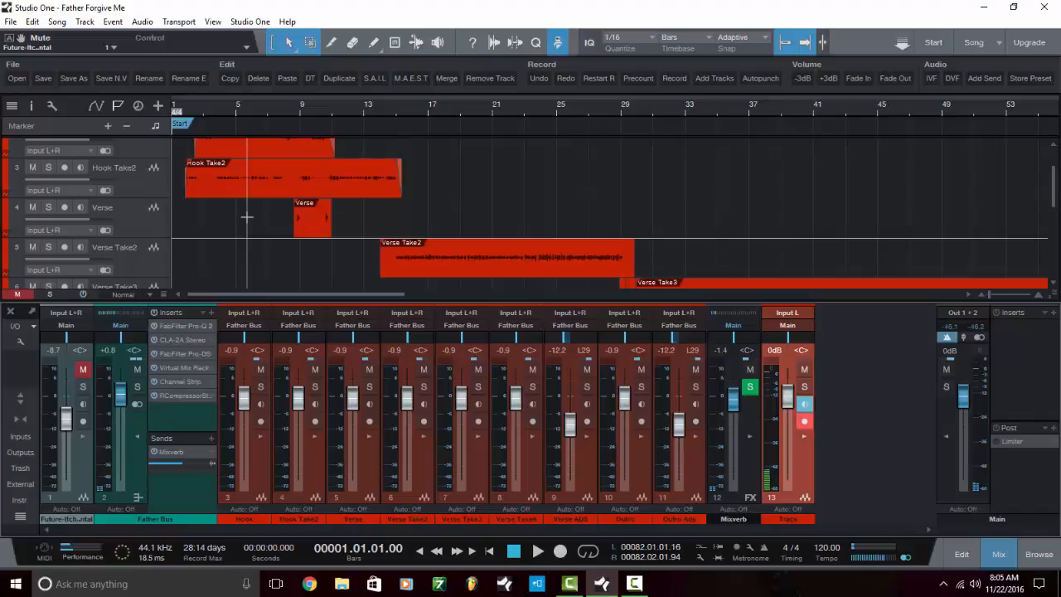
{"action": "left_click", "coordinate": [154, 313]}
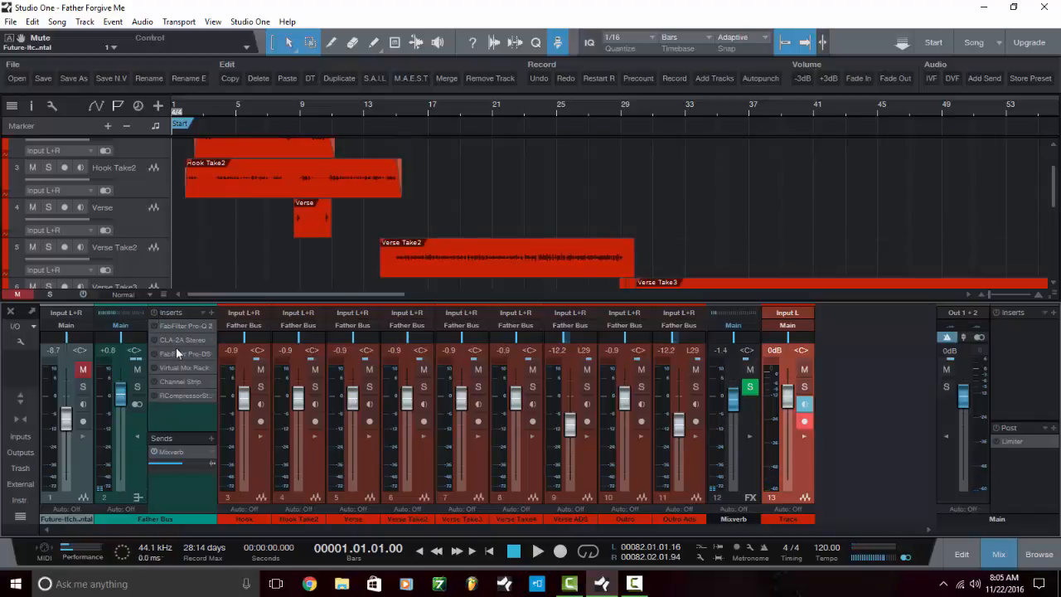
{"action": "left_click", "coordinate": [156, 311]}
{"action": "left_click", "coordinate": [155, 339]}
Expand every vocal channel in the mixer, from Hook through the verse takes to Outro Ads, to show their inserts and sends
{"action": "left_click", "coordinate": [260, 436]}
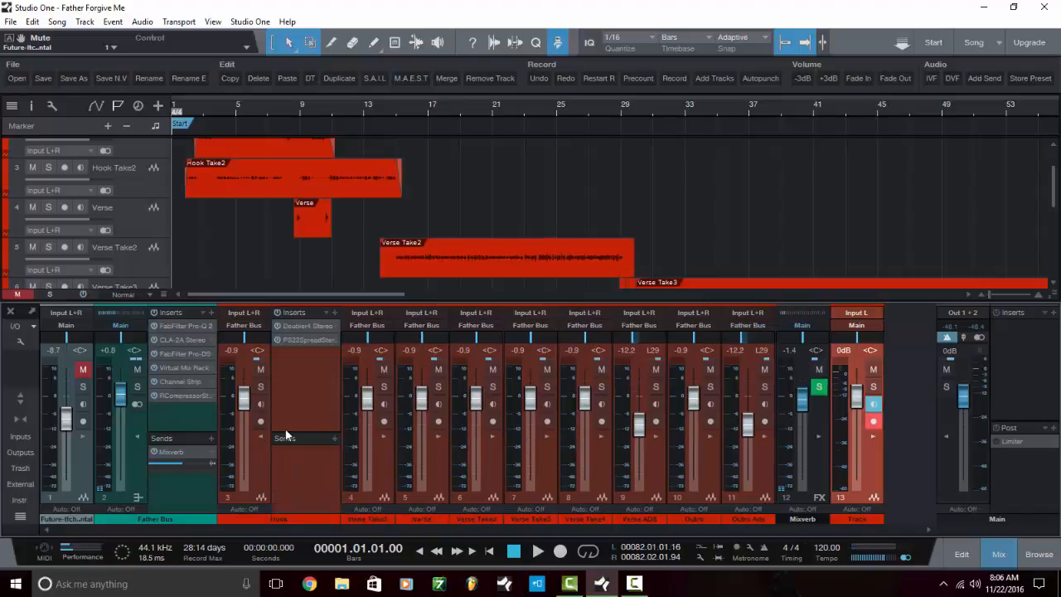
{"action": "left_click", "coordinate": [384, 435]}
{"action": "left_click", "coordinate": [509, 437]}
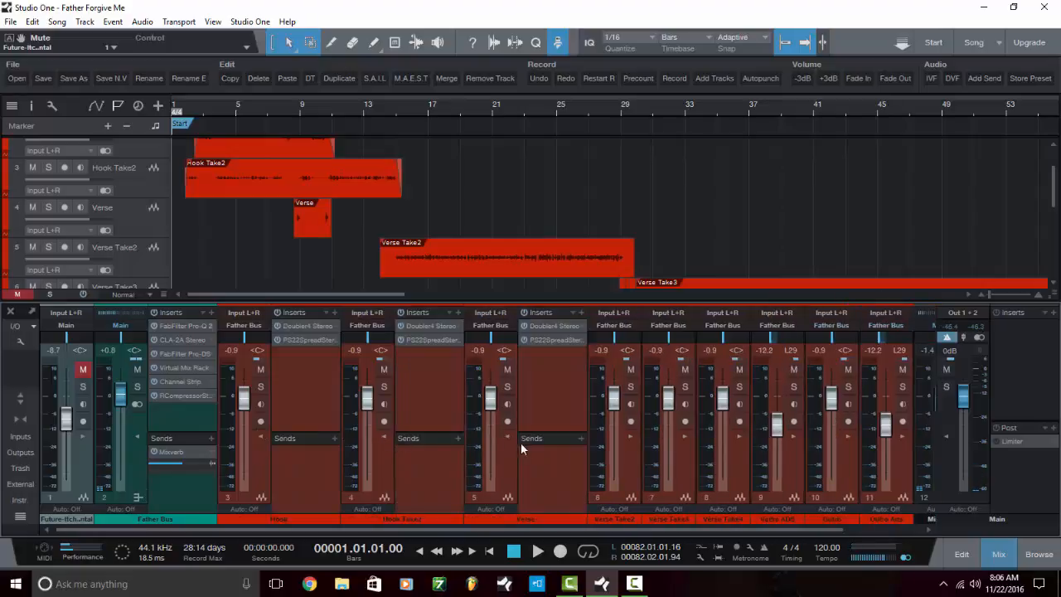
{"action": "left_click", "coordinate": [631, 434]}
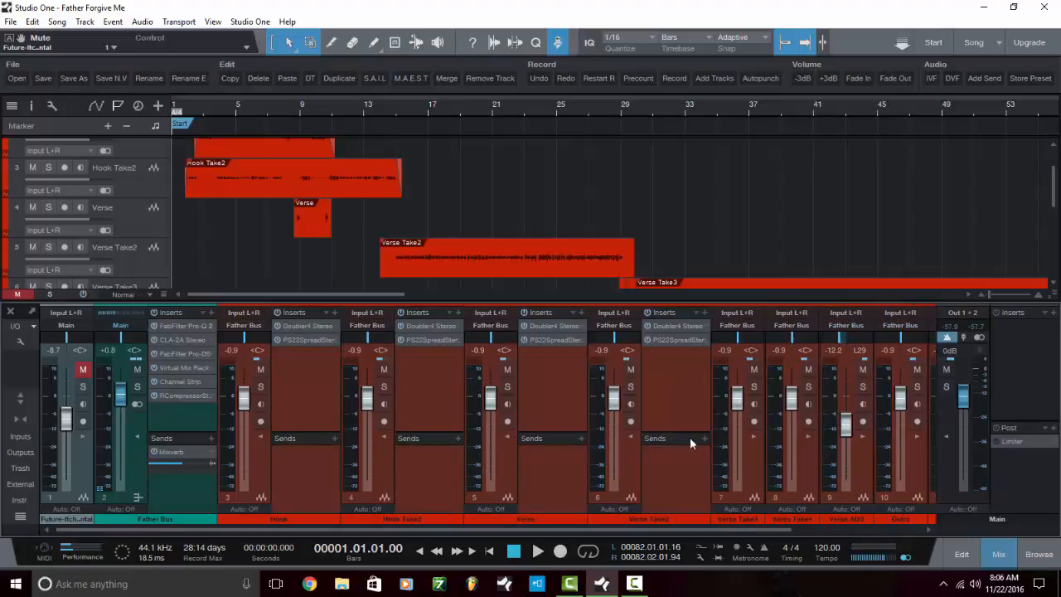
{"action": "left_click", "coordinate": [754, 437]}
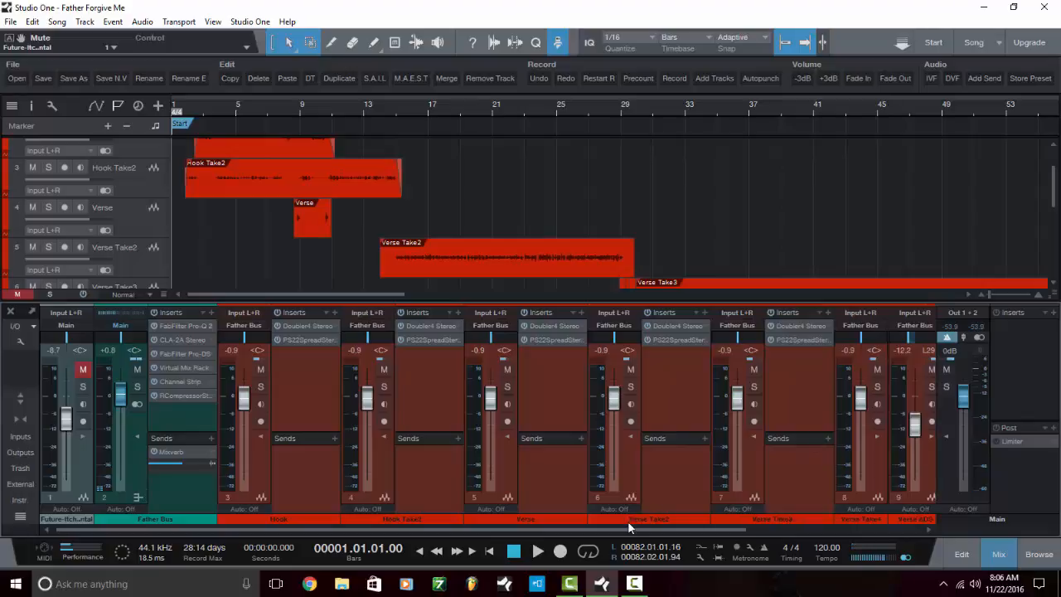
{"action": "left_click_drag", "start_coordinate": [630, 528], "coordinate": [781, 523]}
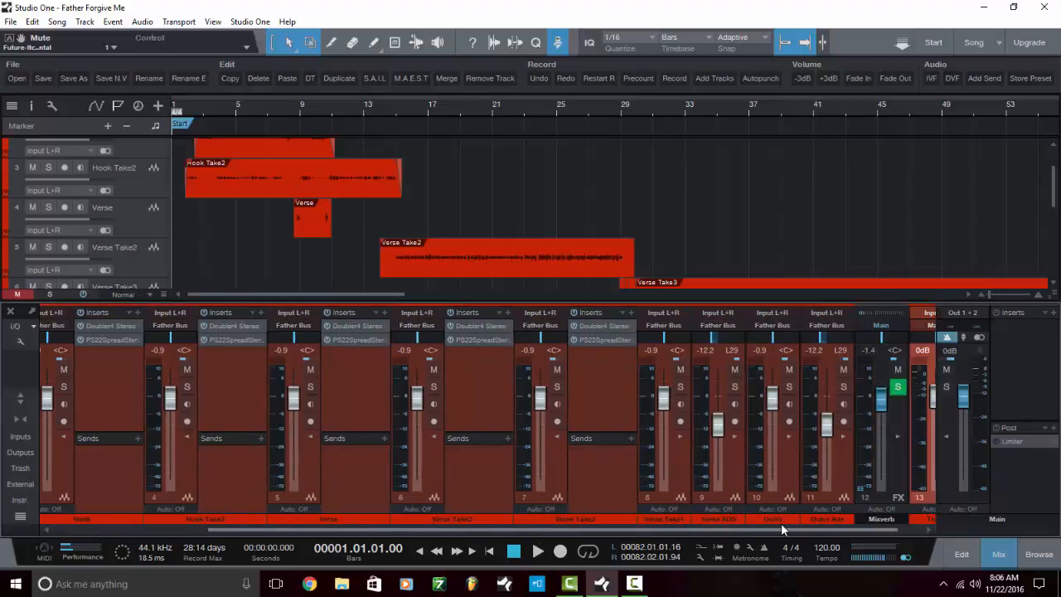
{"action": "left_click", "coordinate": [675, 434]}
{"action": "left_click", "coordinate": [802, 434]}
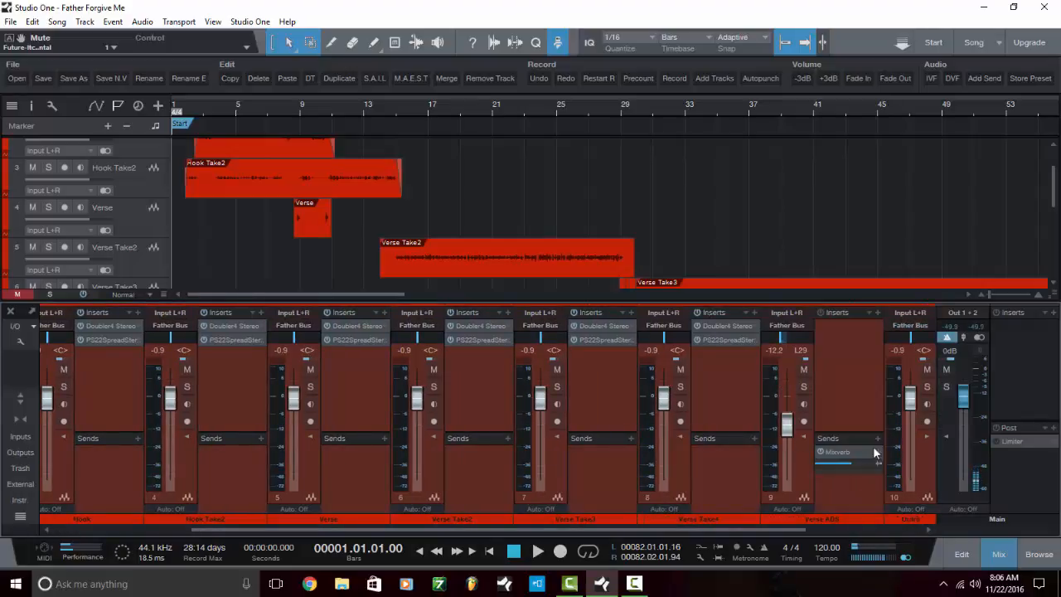
{"action": "left_click", "coordinate": [929, 435]}
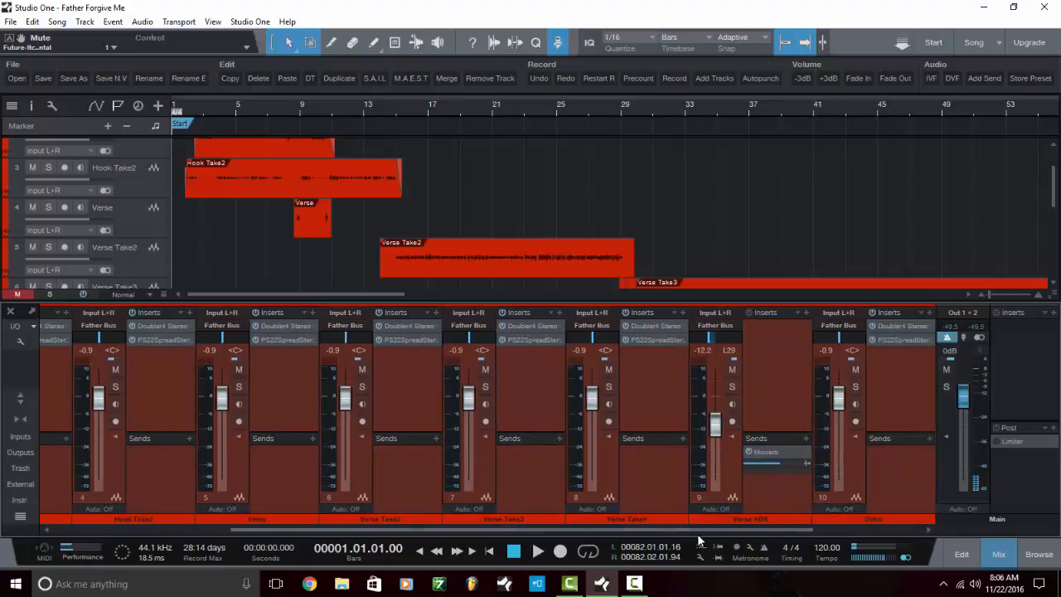
{"action": "left_click_drag", "start_coordinate": [698, 533], "coordinate": [834, 529]}
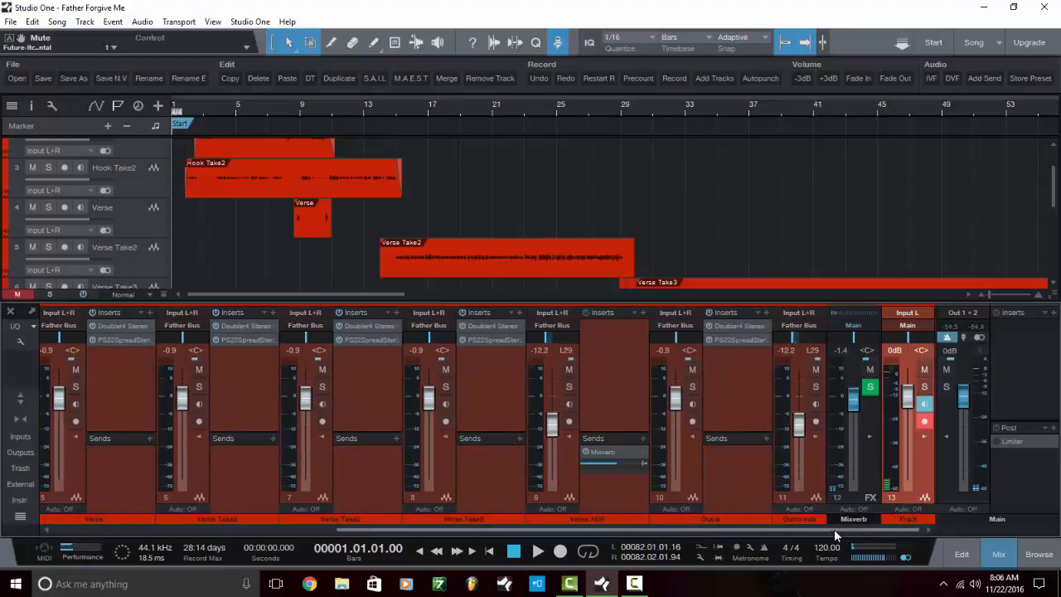
{"action": "left_click", "coordinate": [819, 433]}
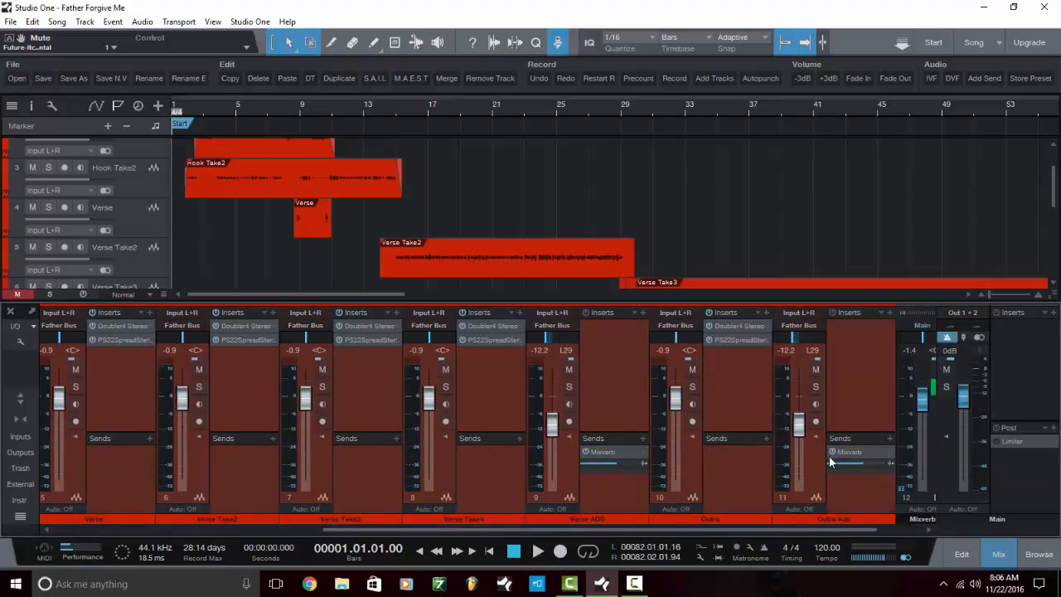
Turn off the Mixverb sends on Outro Ads, Verse ADS and Father Bus, and bypass the inserts on the bus and all vocal channels
{"action": "left_click", "coordinate": [830, 454]}
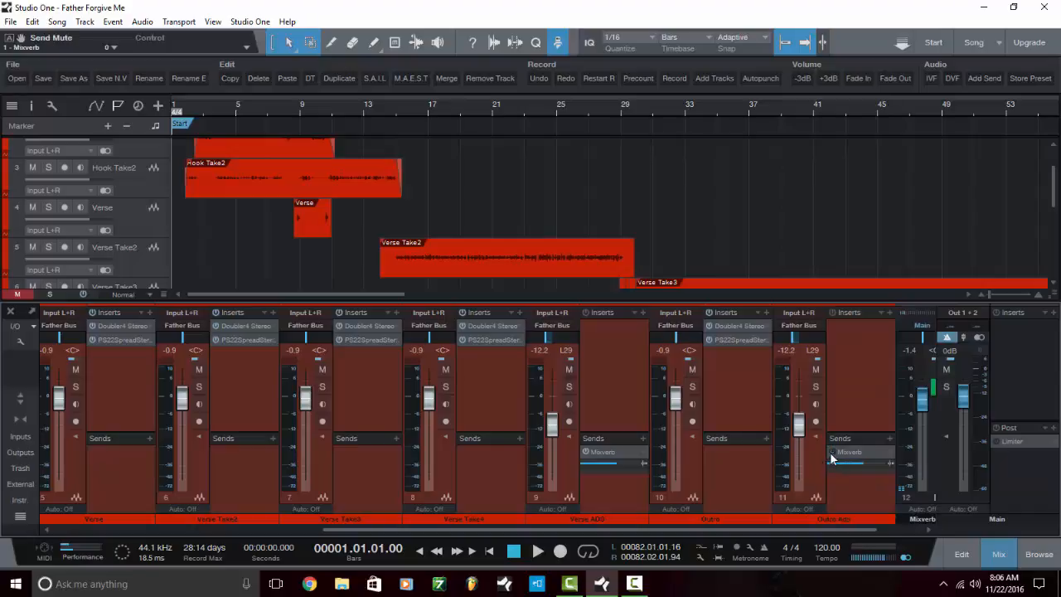
{"action": "left_click", "coordinate": [585, 452]}
{"action": "left_click_drag", "start_coordinate": [550, 532], "coordinate": [233, 527]}
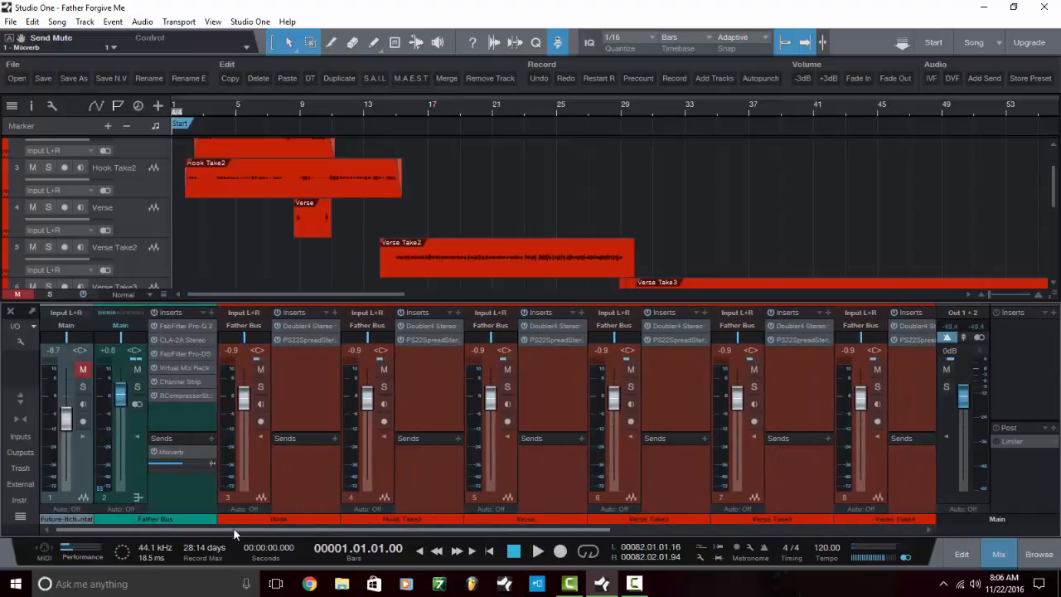
{"action": "left_click", "coordinate": [157, 452]}
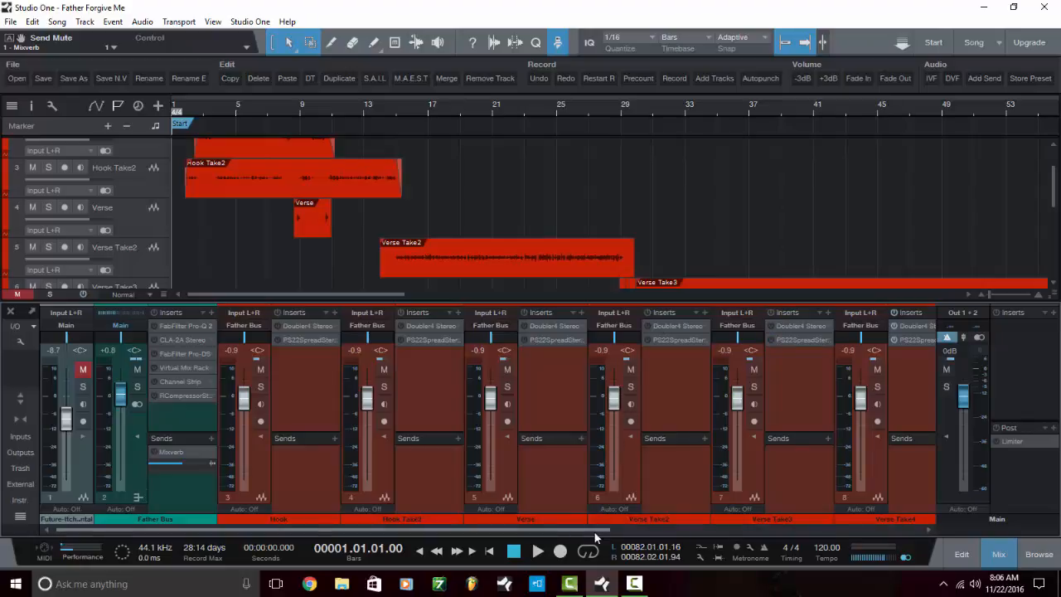
{"action": "left_click_drag", "start_coordinate": [594, 531], "coordinate": [803, 497]}
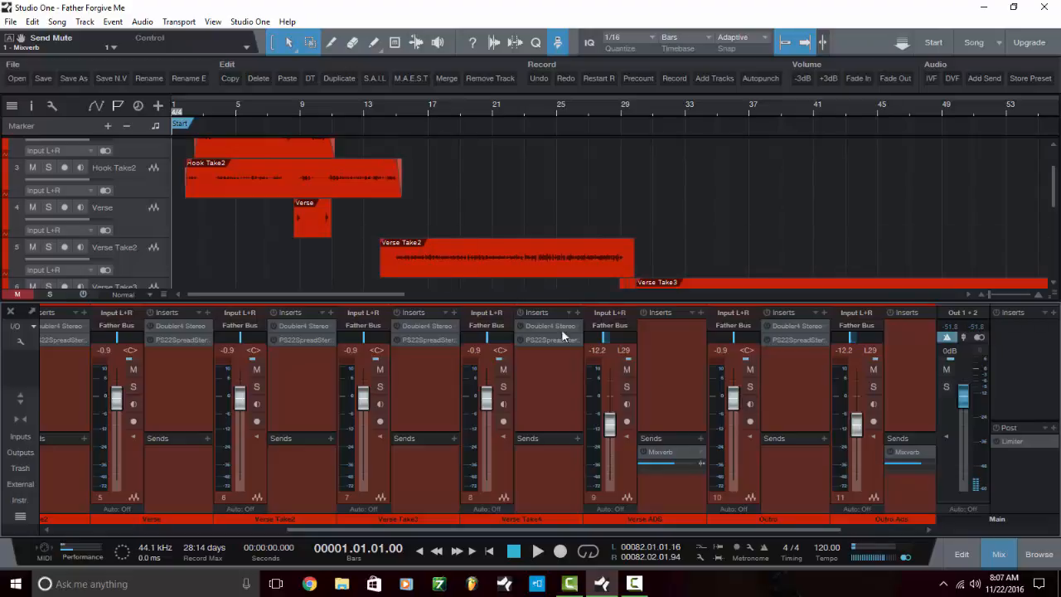
{"action": "left_click_drag", "start_coordinate": [621, 525], "coordinate": [747, 527]}
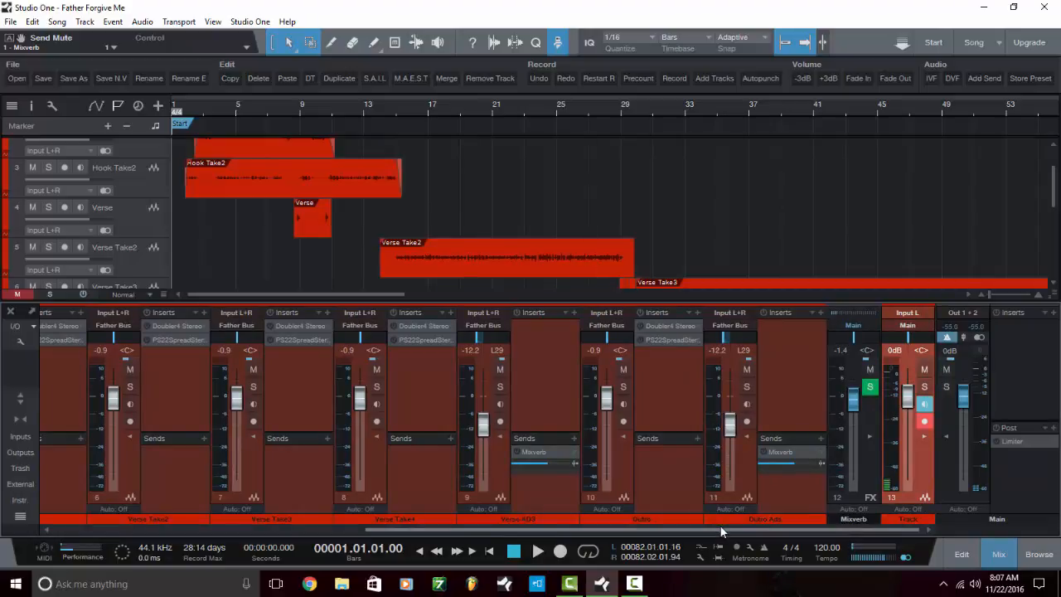
Expand the Mixverb channel to check its insert, collapse it again and return to the first mixer channels
{"action": "left_click", "coordinate": [870, 436]}
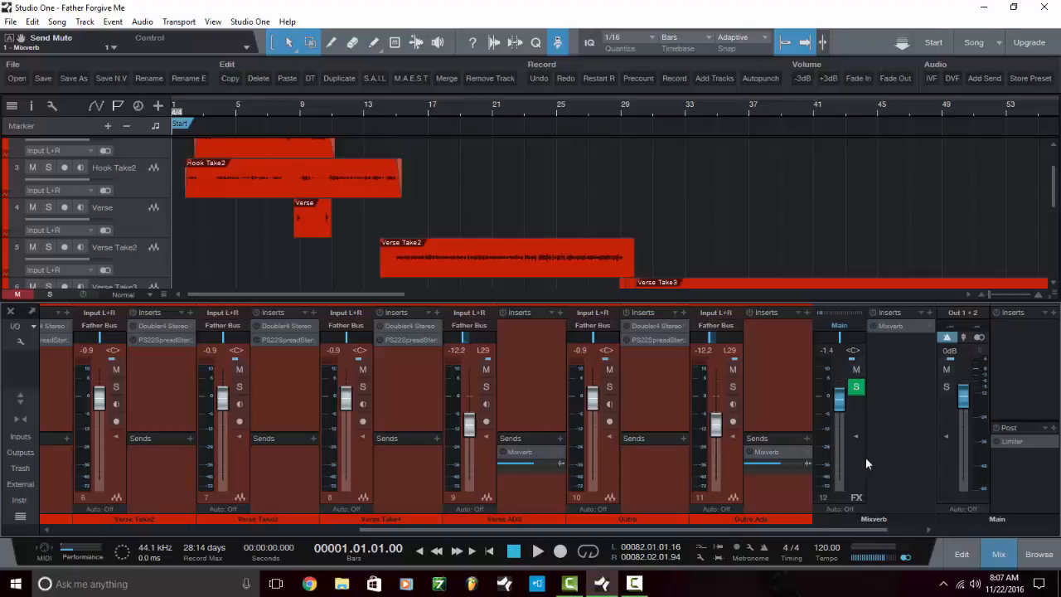
{"action": "left_click", "coordinate": [856, 435]}
{"action": "left_click_drag", "start_coordinate": [828, 528], "coordinate": [465, 529]}
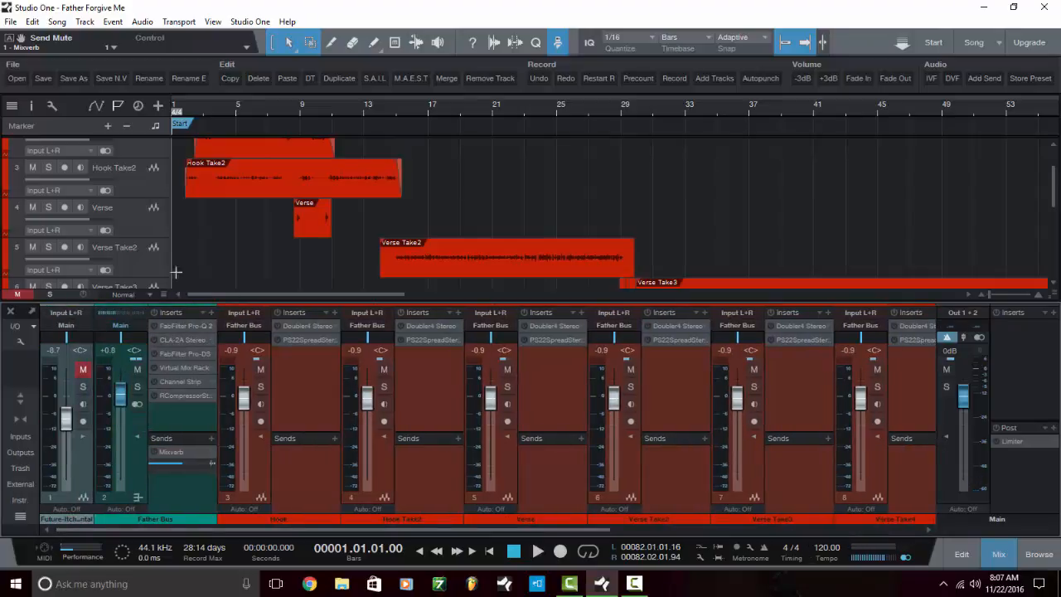
Play the song from the start of the Hook clip, at about bar 2
{"action": "scroll", "coordinate": [163, 145], "scroll_direction": "up", "scroll_amount": 3}
{"action": "scroll", "coordinate": [184, 165], "scroll_direction": "down", "scroll_amount": 2}
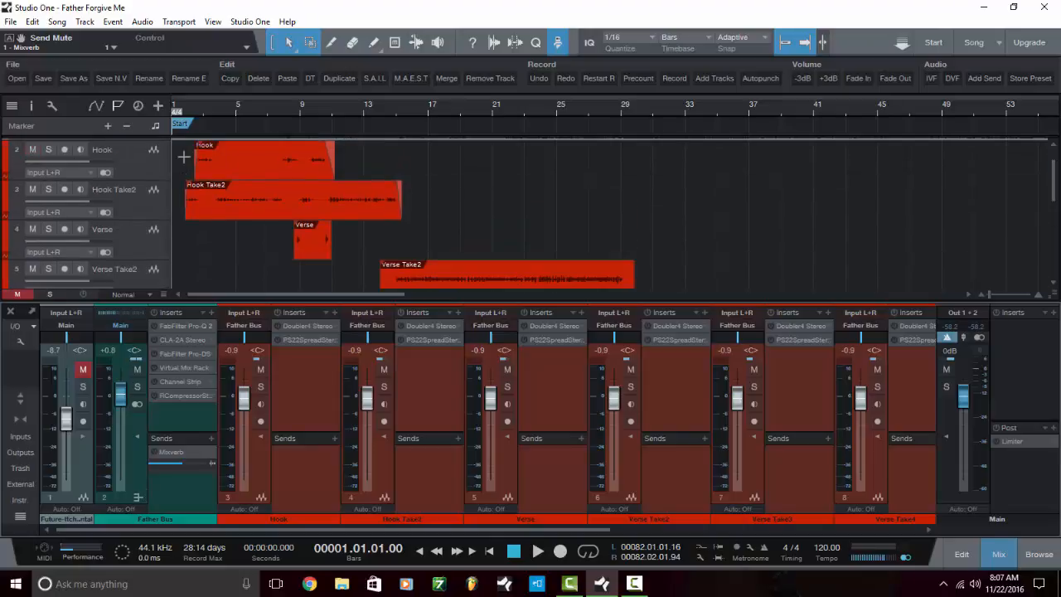
{"action": "left_click", "coordinate": [195, 111]}
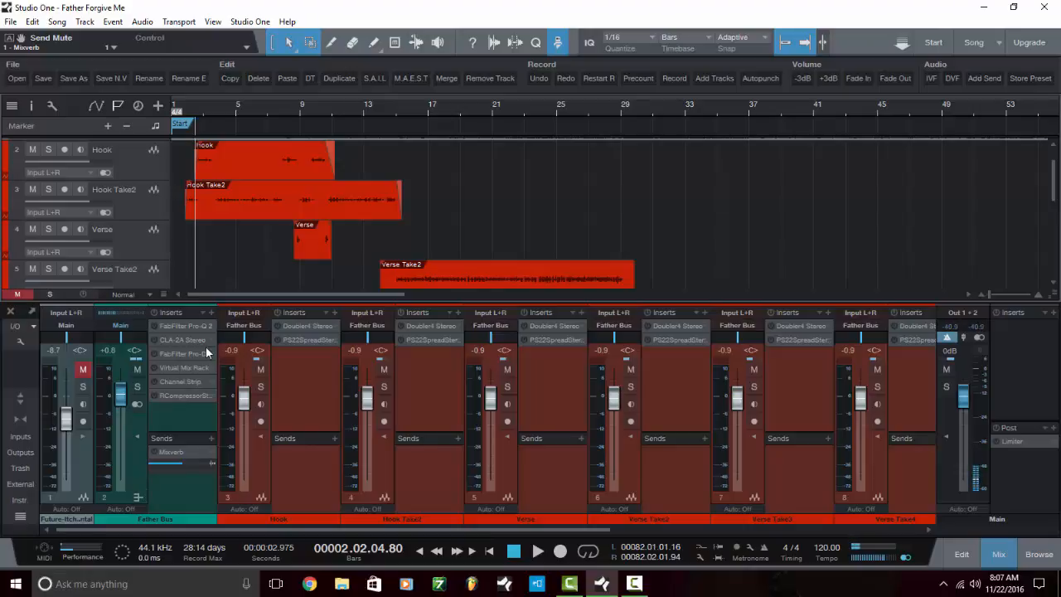
{"action": "key", "text": "space"}
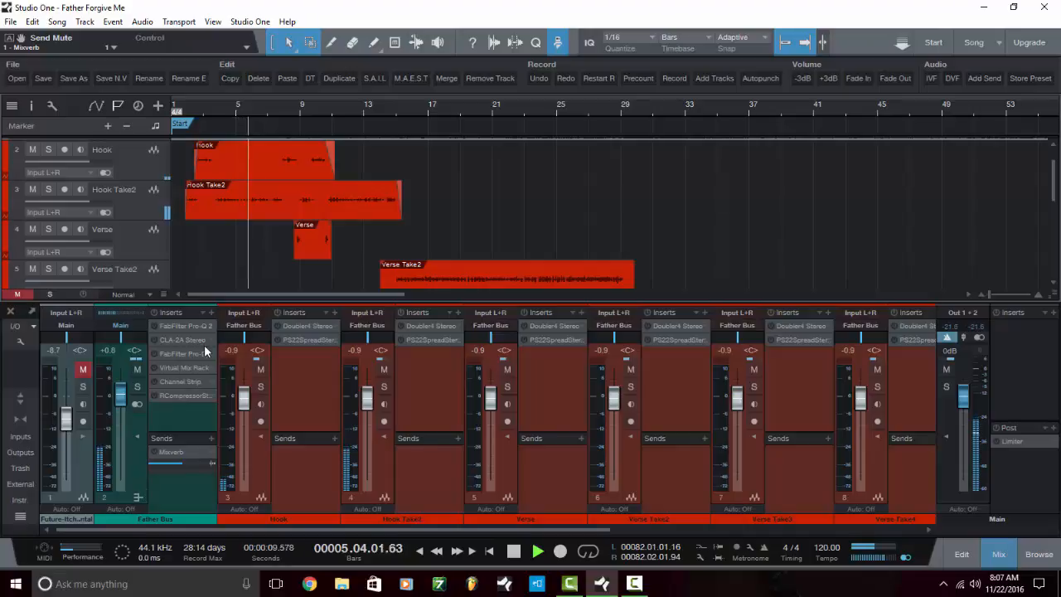
Split the clip on the Hook track at about bar 3 and bar 7 to isolate its quiet middle section
{"action": "right_click", "coordinate": [242, 245]}
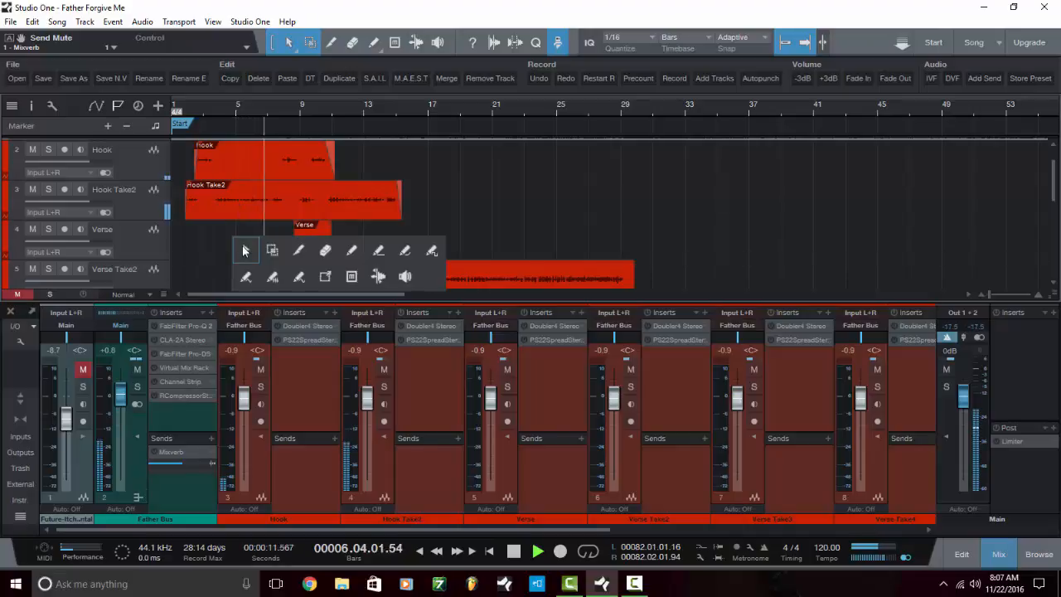
{"action": "left_click", "coordinate": [292, 255]}
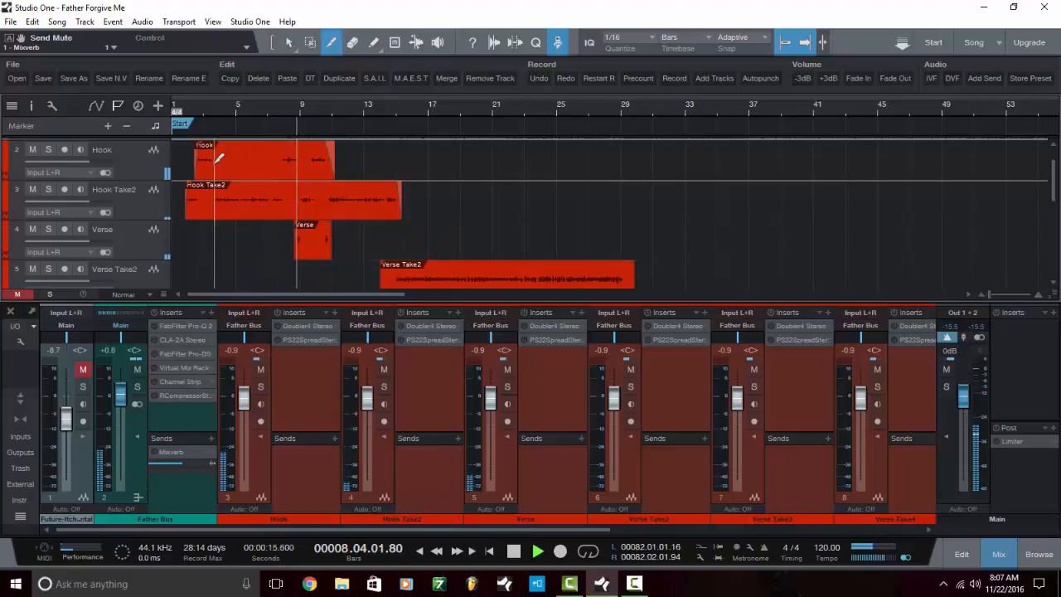
{"action": "left_click", "coordinate": [220, 157]}
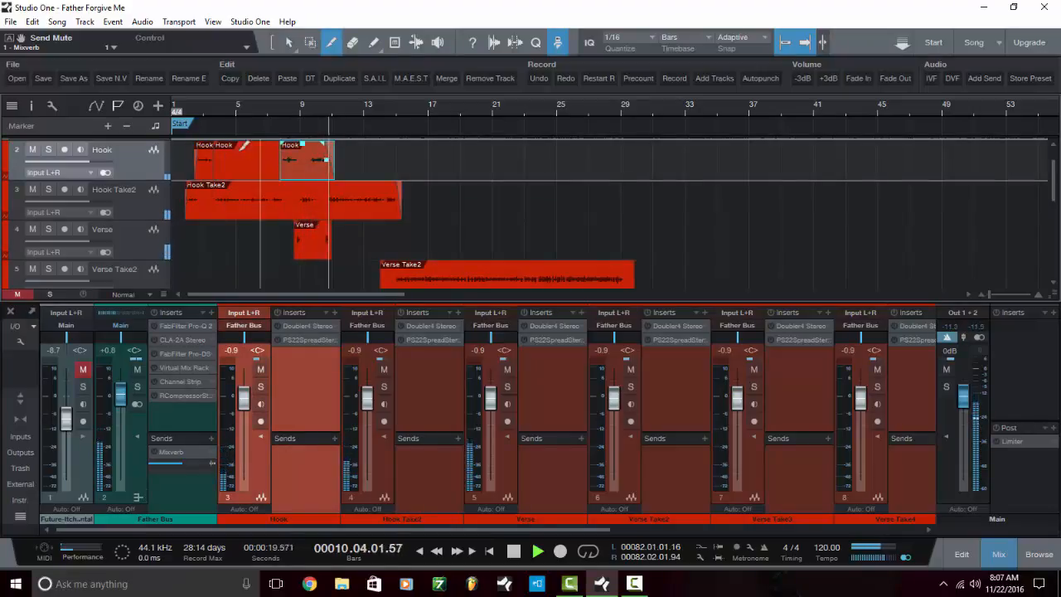
{"action": "right_click", "coordinate": [243, 150]}
{"action": "left_click", "coordinate": [244, 152]}
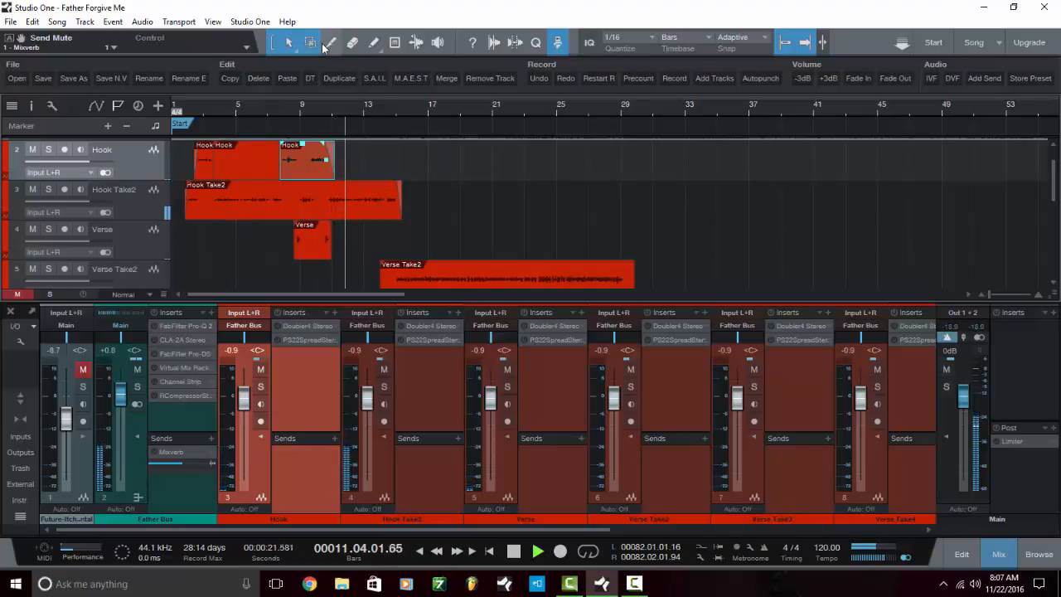
Mute the middle piece of the split Hook clip and return to the Arrow tool
{"action": "left_click", "coordinate": [395, 42]}
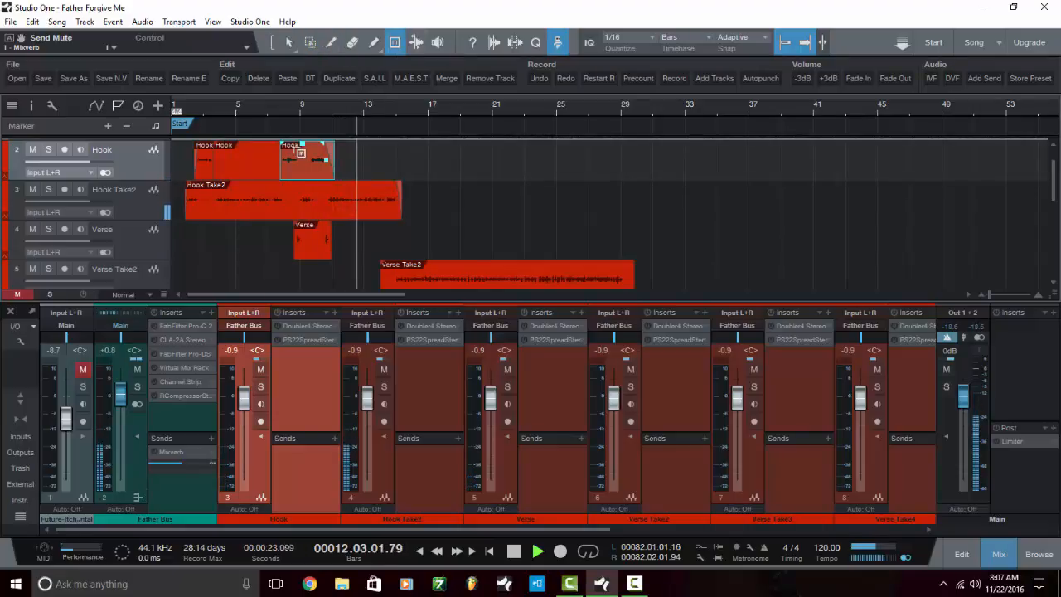
{"action": "left_click", "coordinate": [258, 158]}
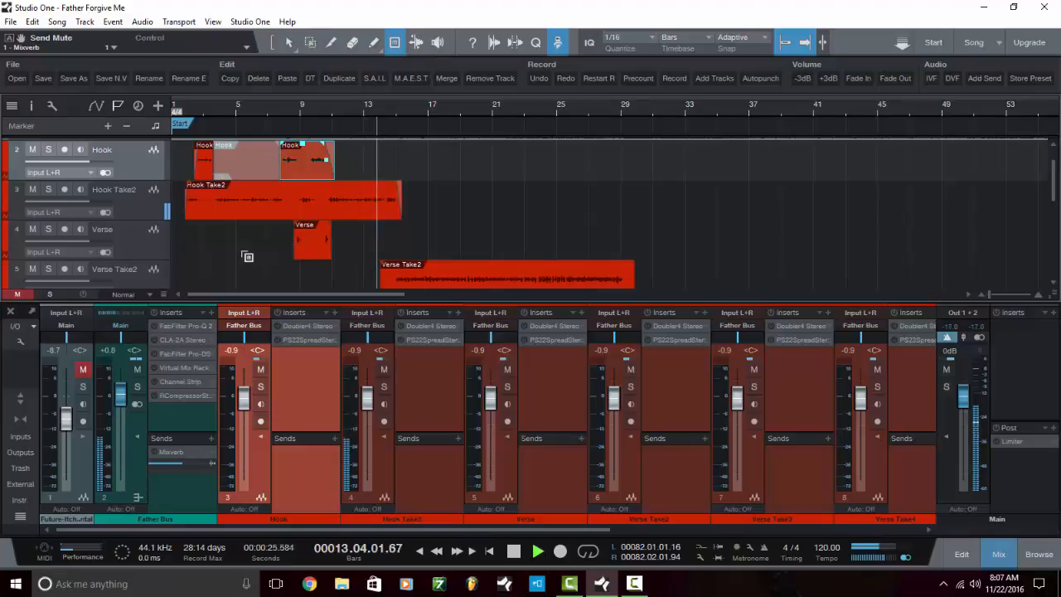
{"action": "right_click", "coordinate": [242, 250]}
{"action": "left_click", "coordinate": [241, 249]}
Listen on through the Verse Take2, Verse Take3 and Verse ADS clips to about bar 49, and stop playback
{"action": "scroll", "coordinate": [490, 175], "scroll_direction": "down", "scroll_amount": 2}
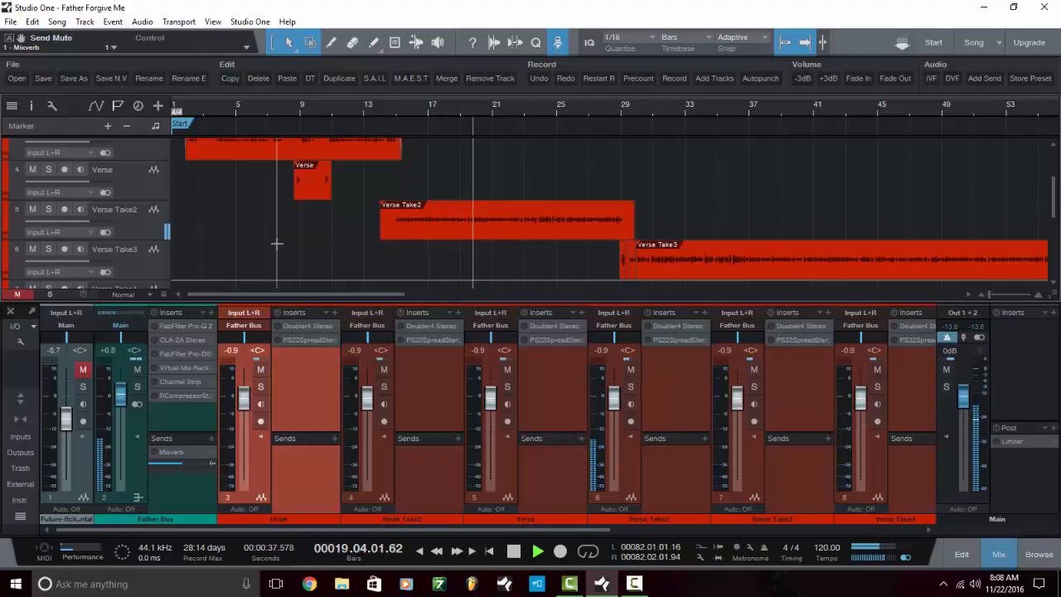
{"action": "scroll", "coordinate": [276, 243], "scroll_direction": "down", "scroll_amount": 2}
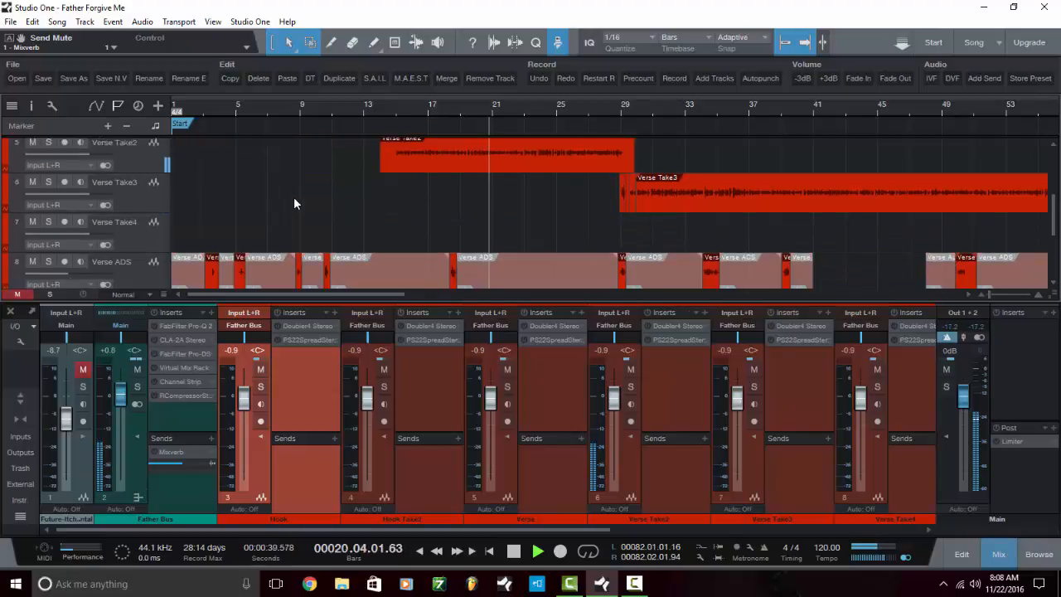
{"action": "scroll", "coordinate": [294, 204], "scroll_direction": "up", "scroll_amount": 1}
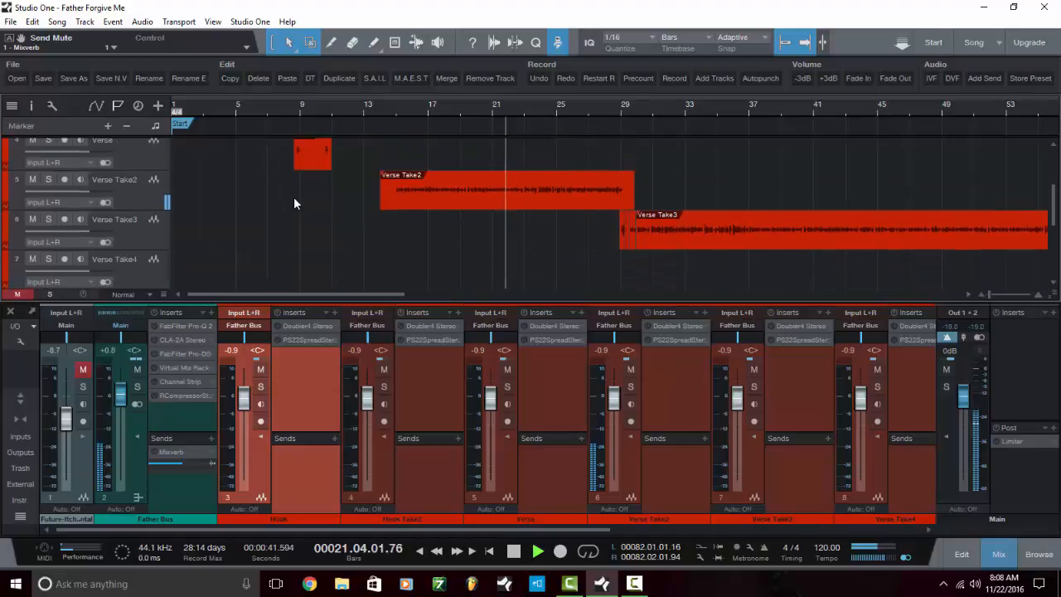
{"action": "scroll", "coordinate": [293, 204], "scroll_direction": "down", "scroll_amount": 2}
{"action": "scroll", "coordinate": [294, 203], "scroll_direction": "up", "scroll_amount": 2}
{"action": "scroll", "coordinate": [294, 203], "scroll_direction": "down", "scroll_amount": 1}
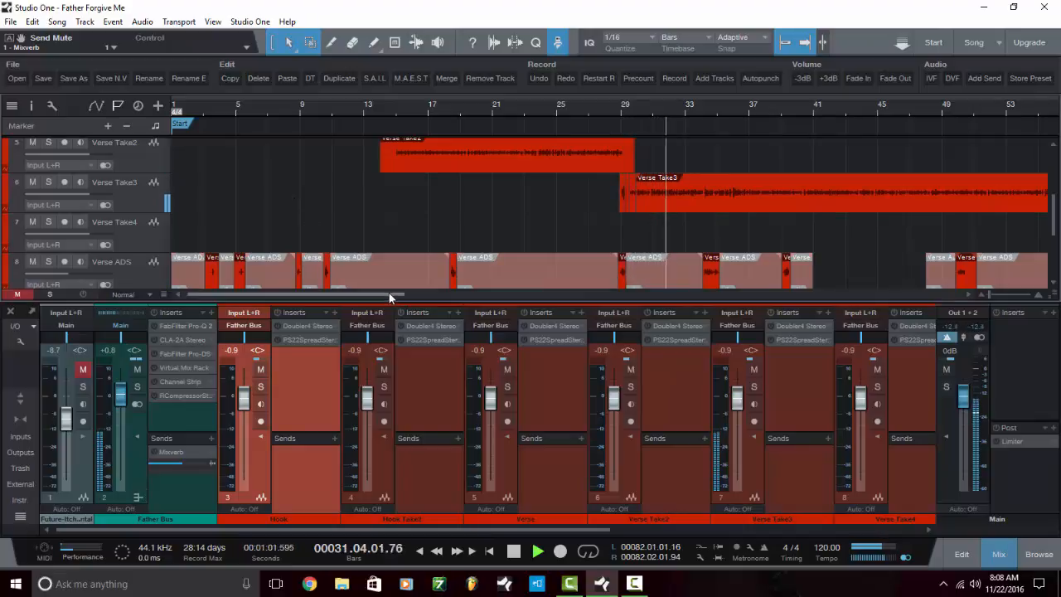
{"action": "left_click_drag", "start_coordinate": [388, 293], "coordinate": [472, 296]}
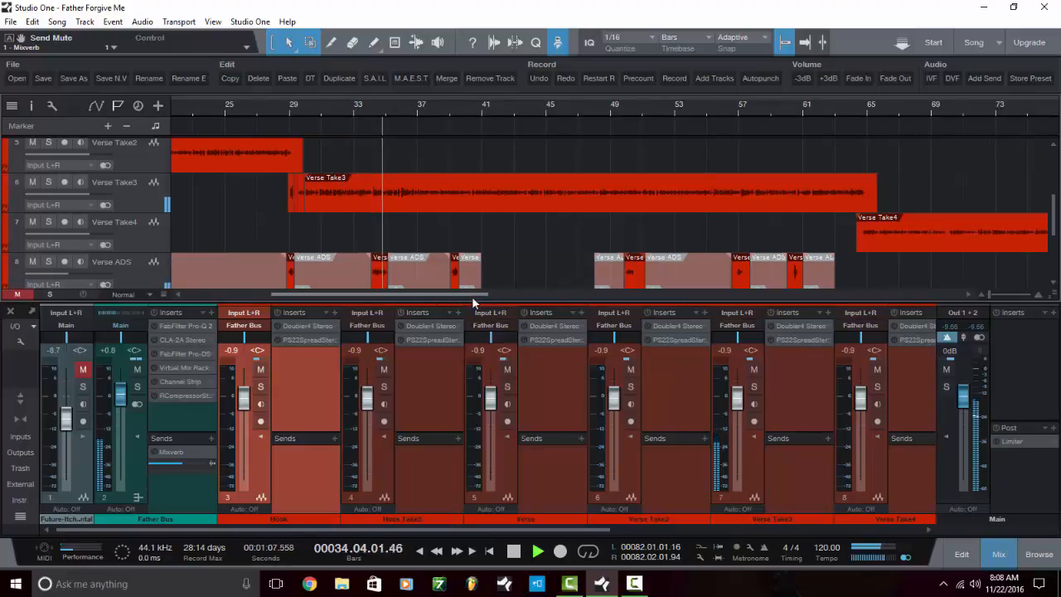
{"action": "left_click_drag", "start_coordinate": [473, 300], "coordinate": [480, 300]}
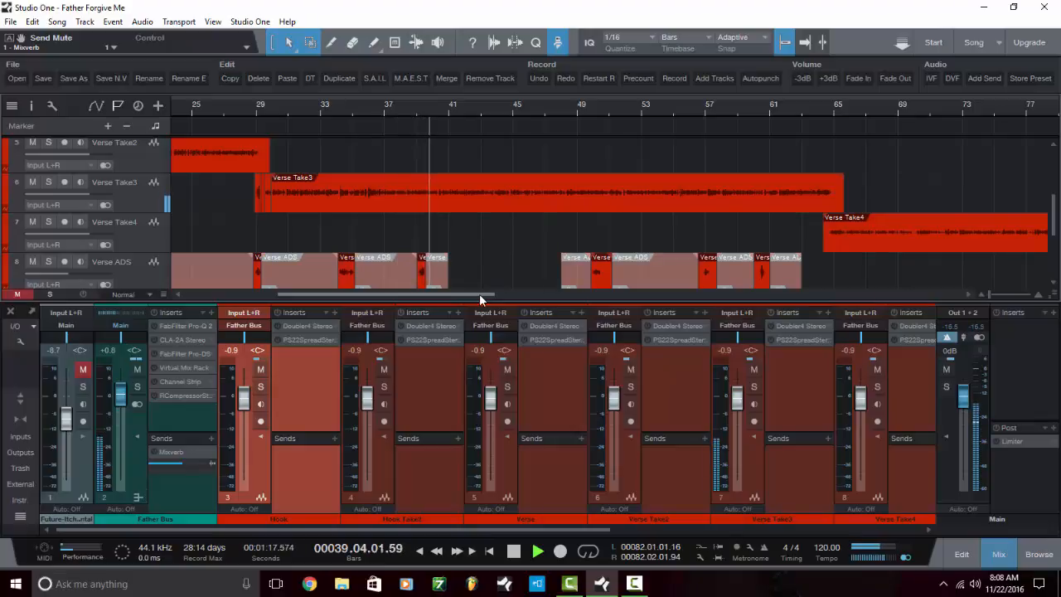
{"action": "left_click_drag", "start_coordinate": [480, 296], "coordinate": [497, 296]}
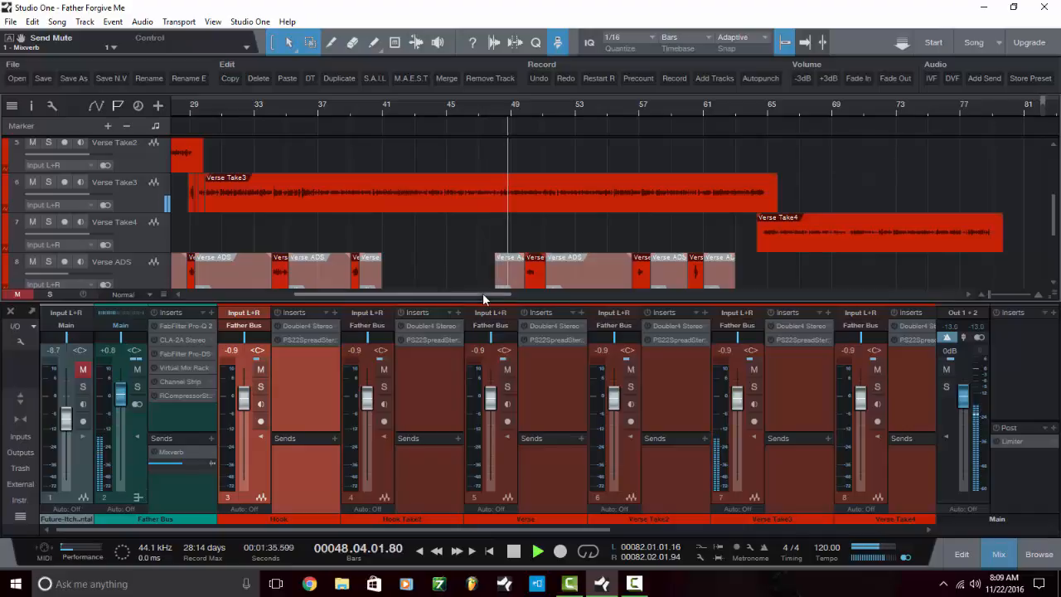
{"action": "mouse_move", "coordinate": [482, 293]}
{"action": "left_mouse_down"}
{"action": "mouse_move", "coordinate": [651, 312]}
{"action": "mouse_move", "coordinate": [488, 299]}
{"action": "left_mouse_up"}
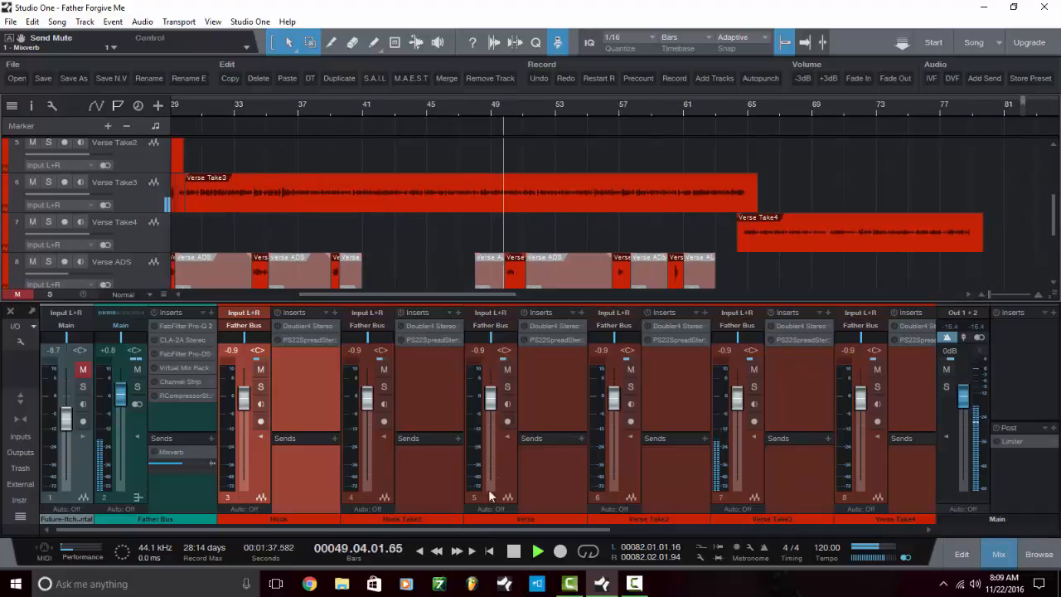
{"action": "left_click_drag", "start_coordinate": [495, 530], "coordinate": [431, 519]}
{"action": "key", "text": "ctrl+Tab"}
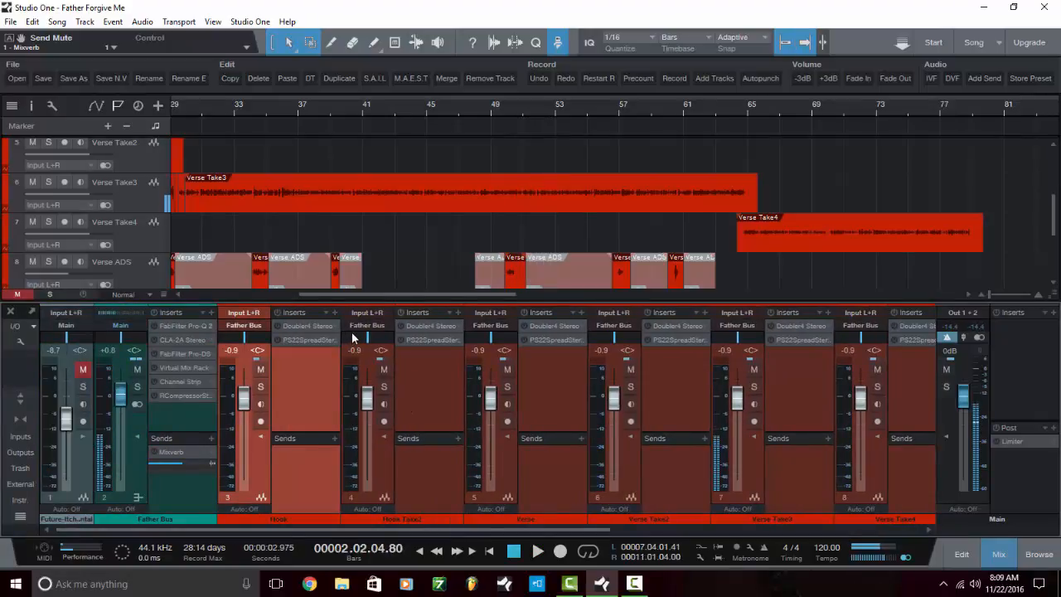
Go back to the start of the song and look over the vocal tracks from Hook down to Outro Ads
{"action": "left_click_drag", "start_coordinate": [353, 298], "coordinate": [189, 294]}
{"action": "scroll", "coordinate": [343, 232], "scroll_direction": "up", "scroll_amount": 1}
{"action": "scroll", "coordinate": [337, 213], "scroll_direction": "up", "scroll_amount": 2}
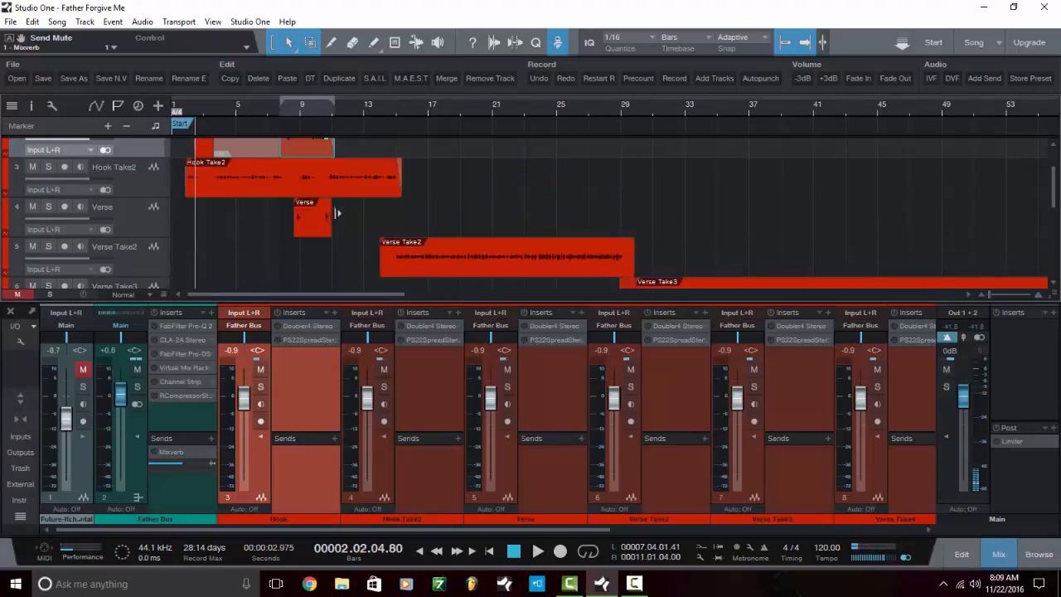
{"action": "scroll", "coordinate": [270, 197], "scroll_direction": "up", "scroll_amount": 1}
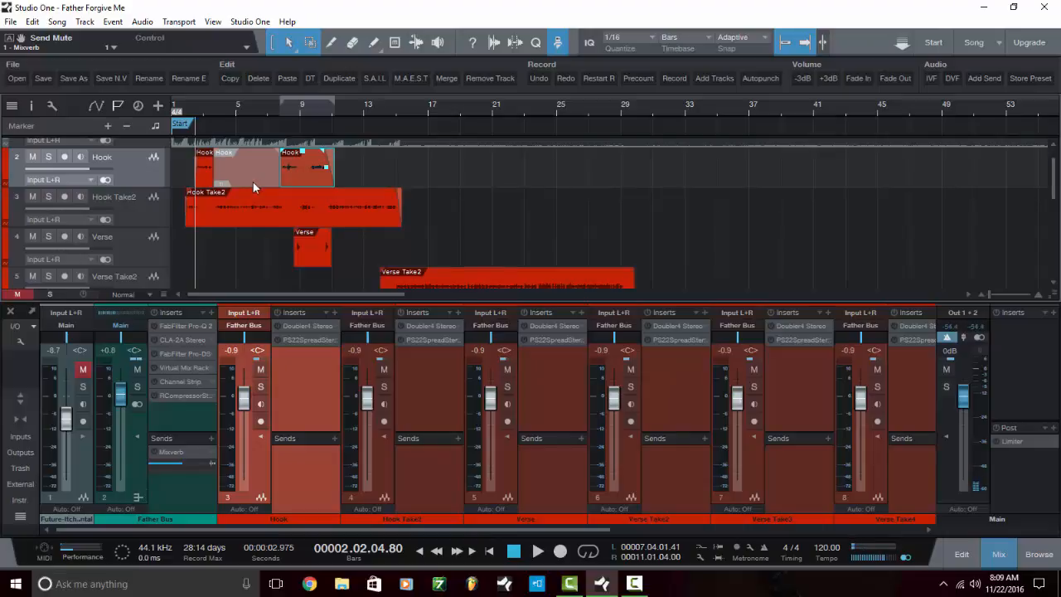
{"action": "scroll", "coordinate": [253, 182], "scroll_direction": "down", "scroll_amount": 1}
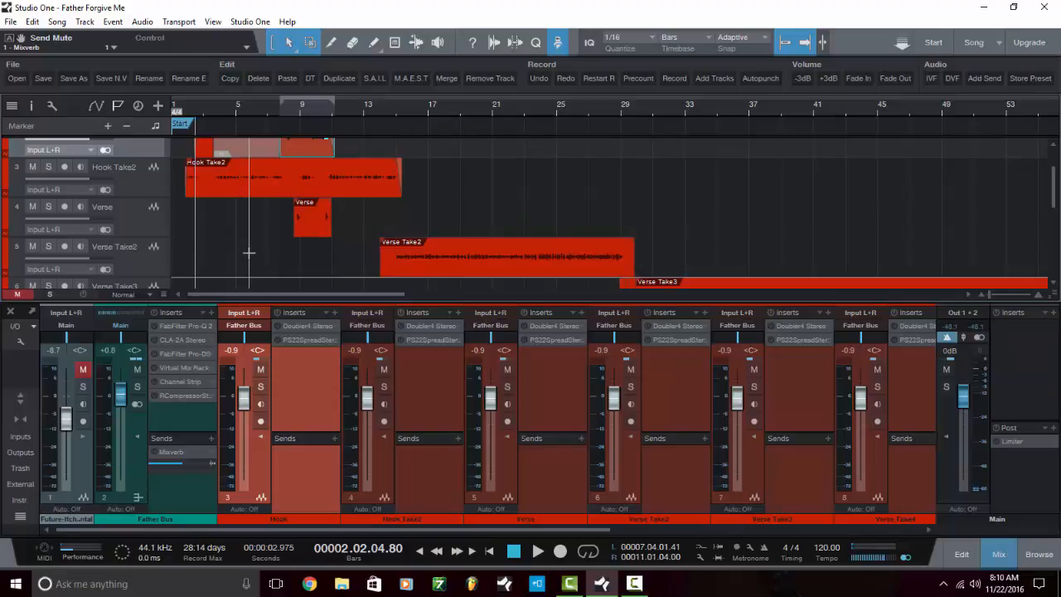
{"action": "scroll", "coordinate": [254, 248], "scroll_direction": "down", "scroll_amount": 1}
{"action": "scroll", "coordinate": [254, 248], "scroll_direction": "up", "scroll_amount": 1}
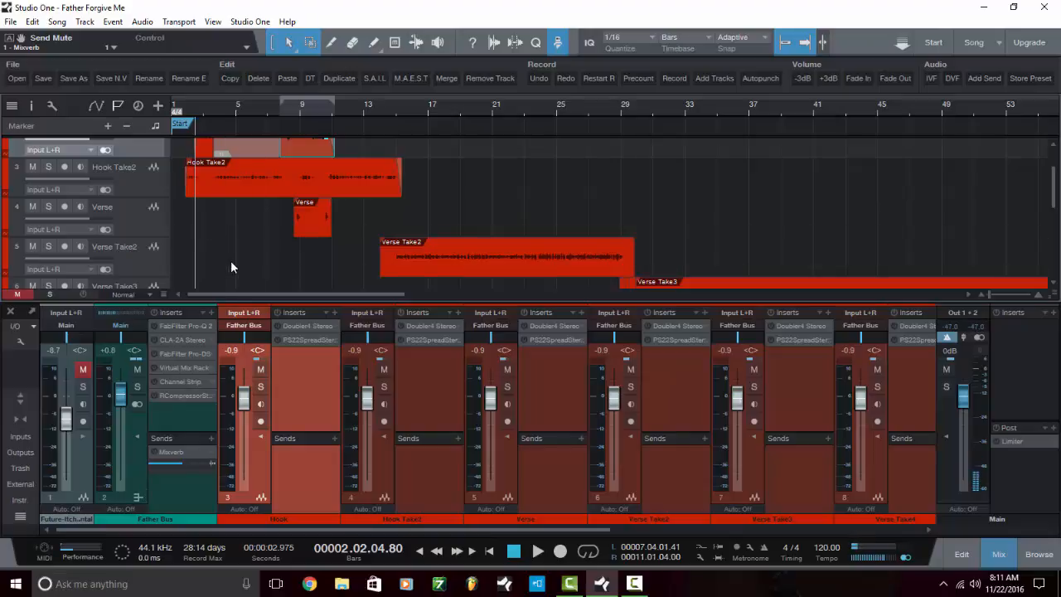
{"action": "scroll", "coordinate": [235, 265], "scroll_direction": "down", "scroll_amount": 1}
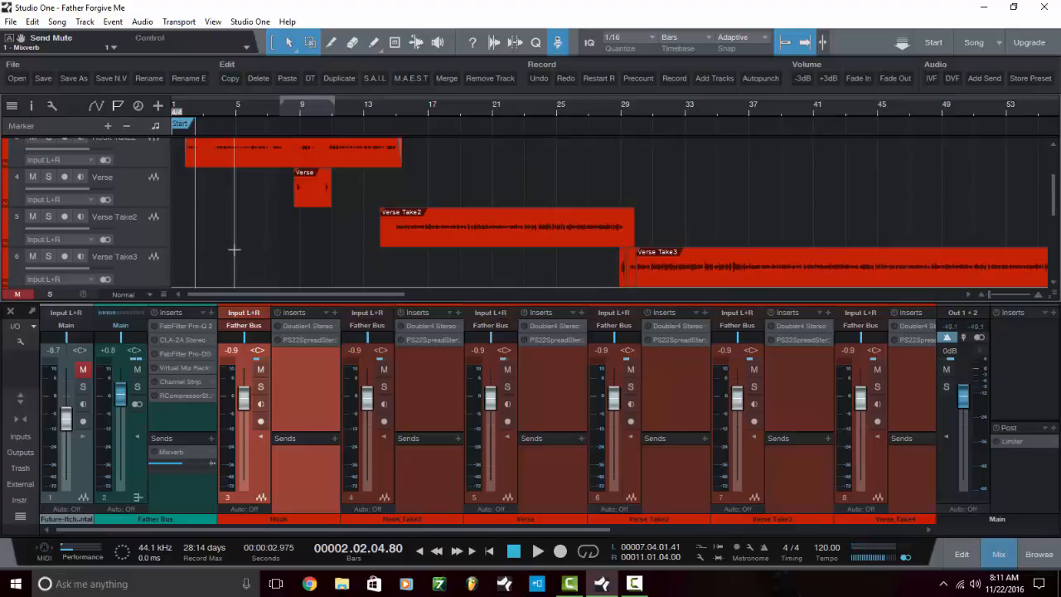
{"action": "scroll", "coordinate": [241, 244], "scroll_direction": "down", "scroll_amount": 5}
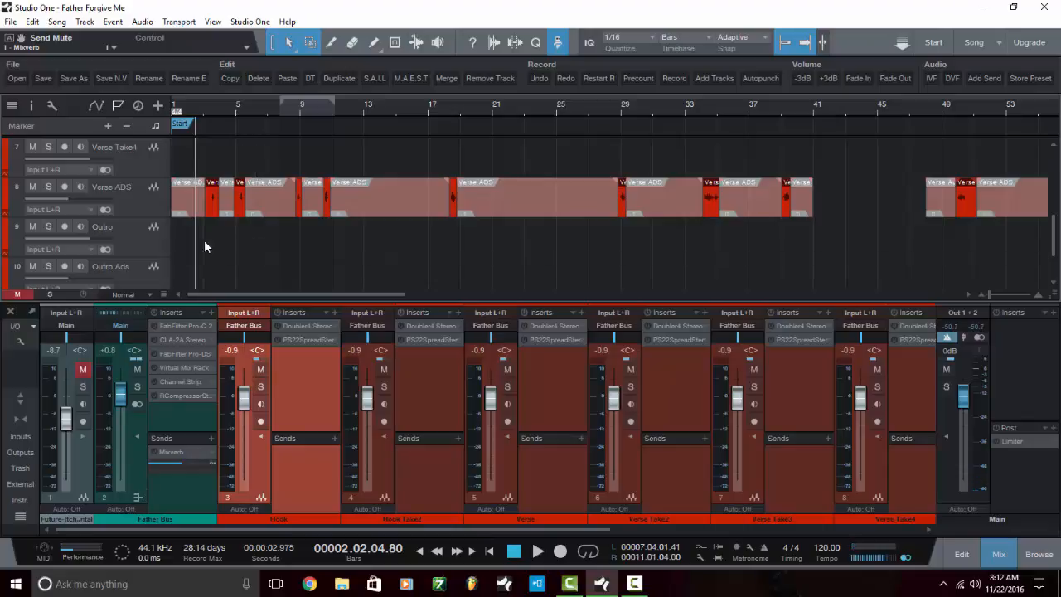
{"action": "scroll", "coordinate": [204, 239], "scroll_direction": "up", "scroll_amount": 3}
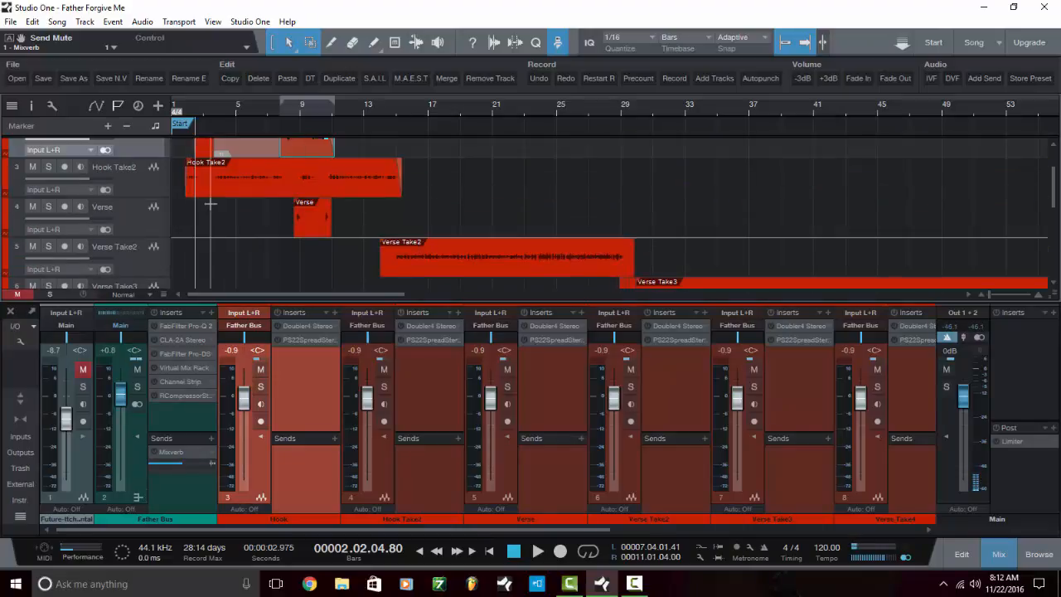
Place the playhead at about bar 14 and open Father Bus's FabFilter Pro-Q 2 to examine its EQ bands
{"action": "left_click", "coordinate": [393, 115]}
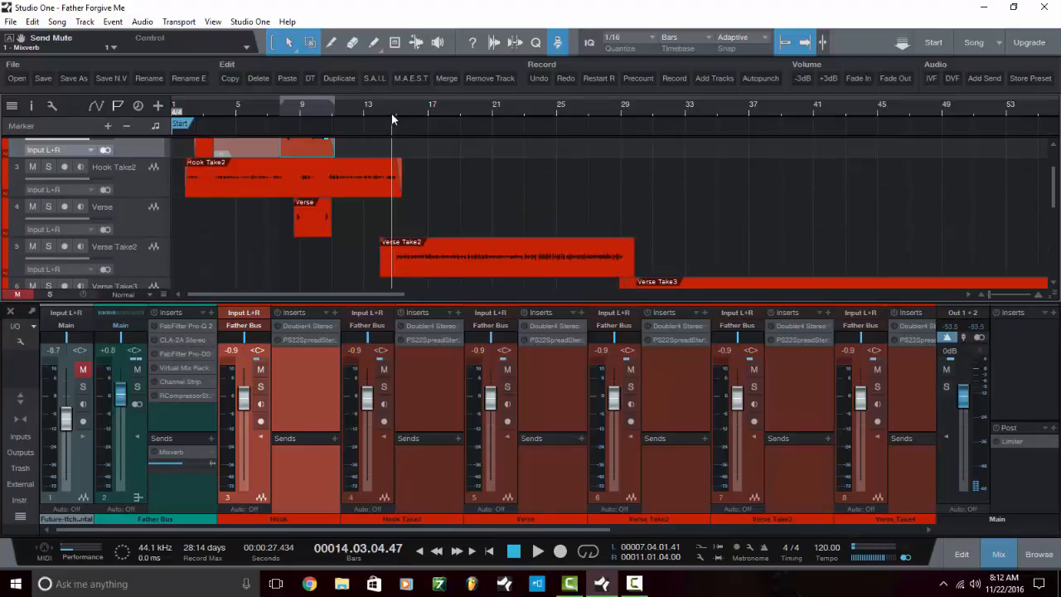
{"action": "double_click", "coordinate": [164, 325]}
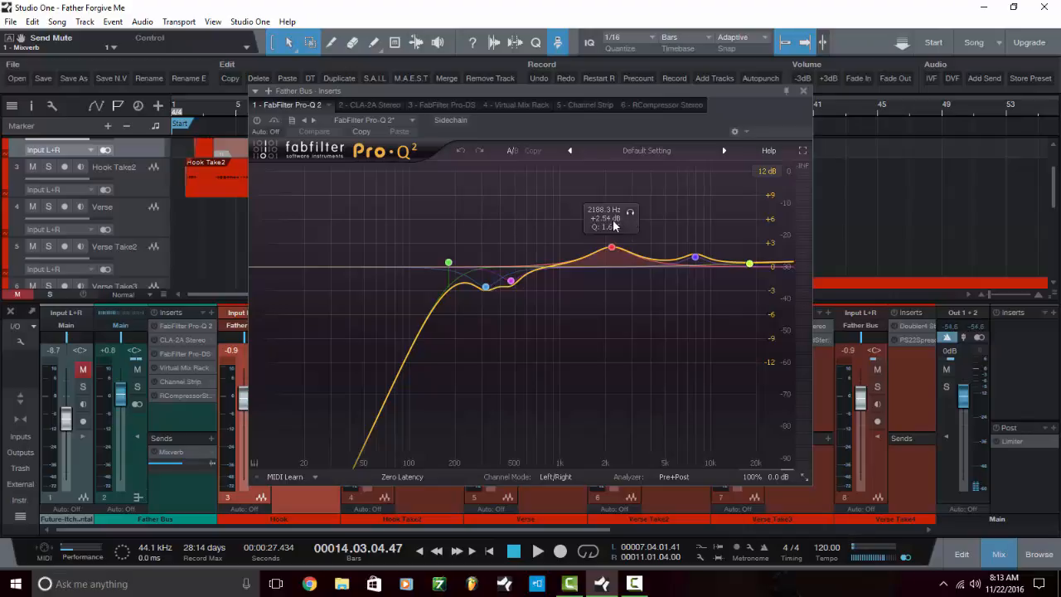
{"action": "mouse_move", "coordinate": [695, 260]}
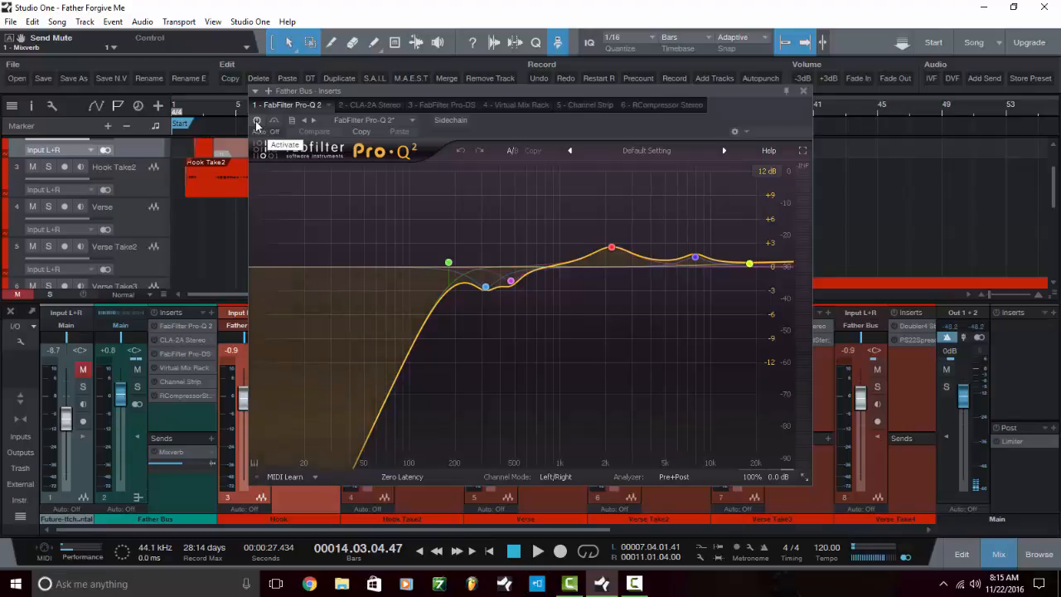
Play the vocals and compare the FabFilter Pro-Q 2 on and off, leaving it active
{"action": "key", "text": "space"}
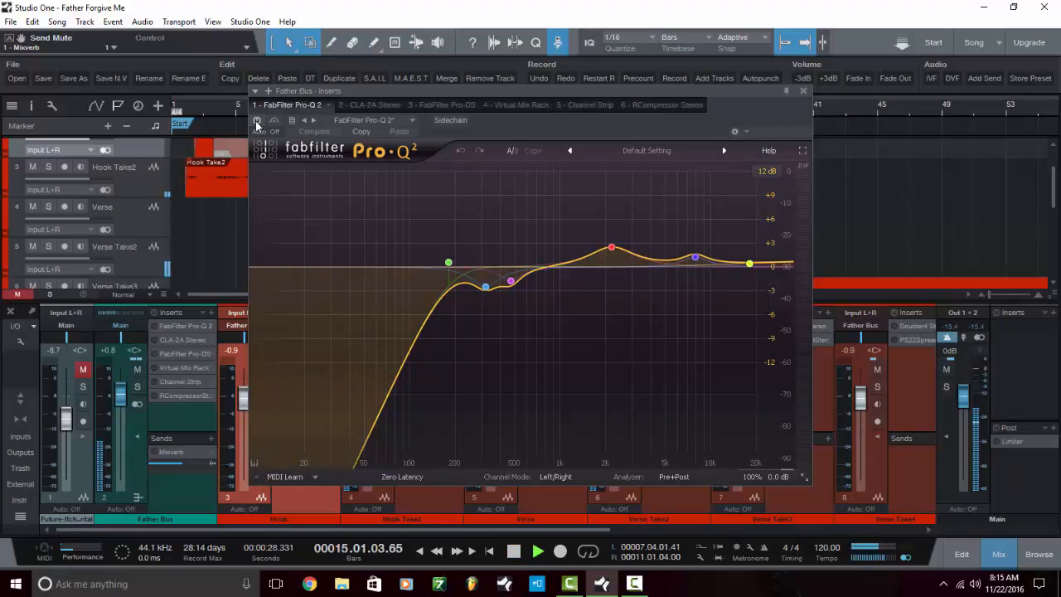
{"action": "left_click", "coordinate": [257, 121]}
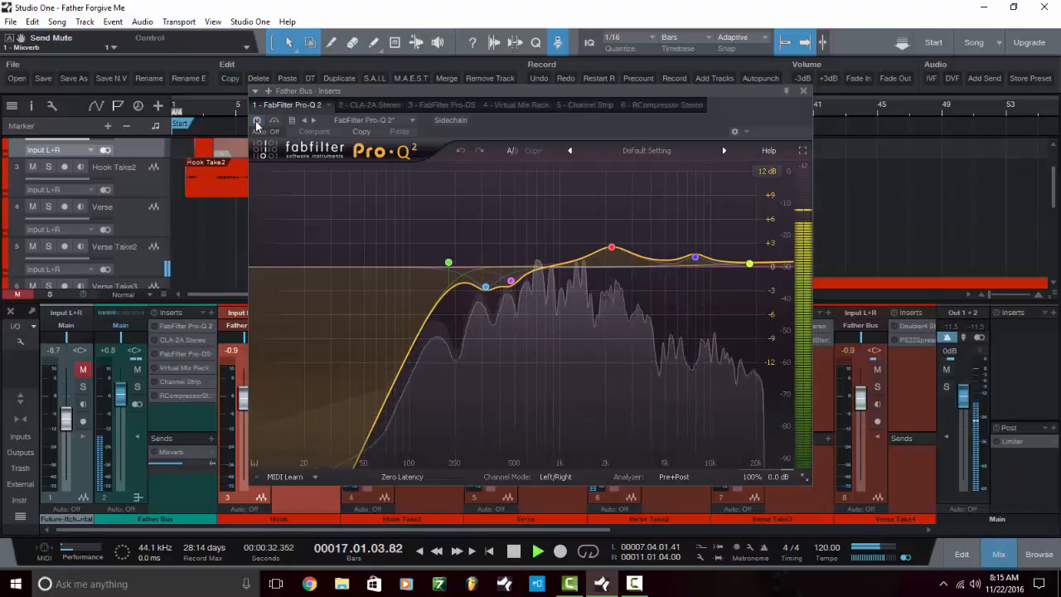
{"action": "left_click", "coordinate": [257, 122]}
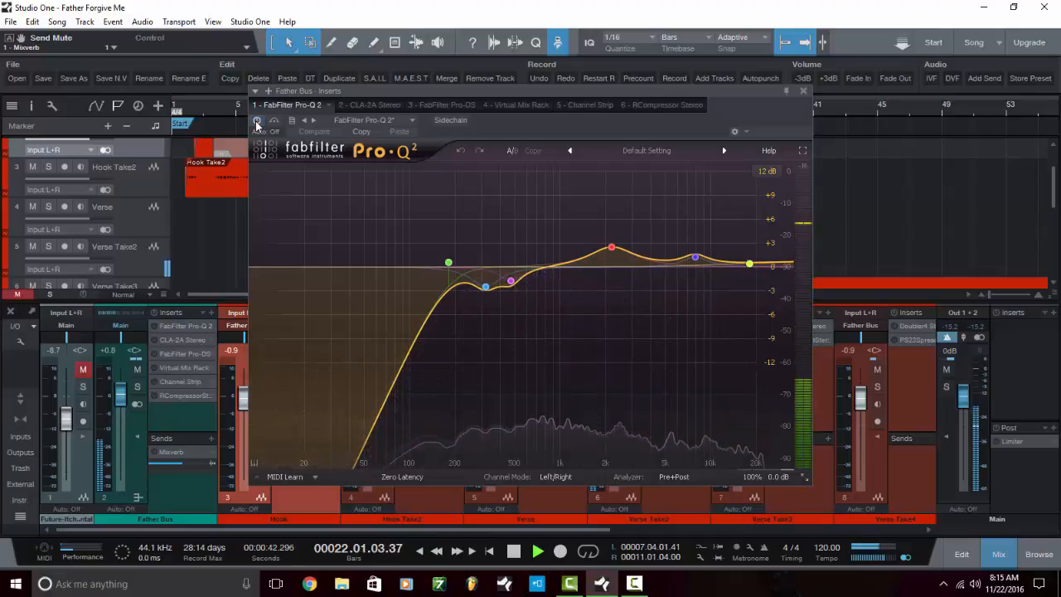
{"action": "left_click", "coordinate": [257, 122]}
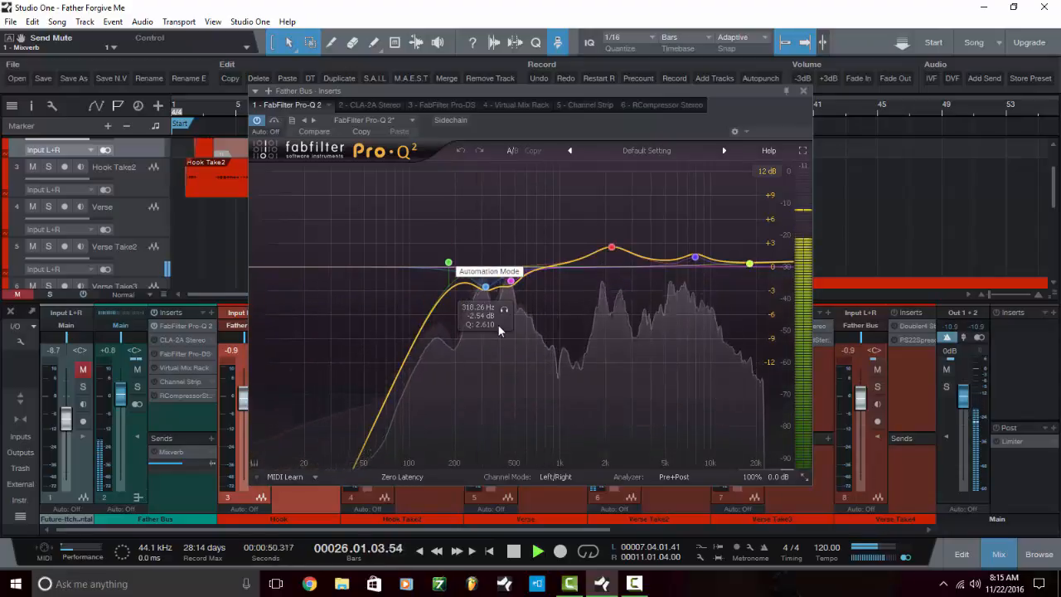
Audition the FabFilter Pro-Q 2 bands near 318 Hz, 2188 Hz, 7860 Hz and 18 kHz one at a time during playback
{"action": "left_click", "coordinate": [500, 312]}
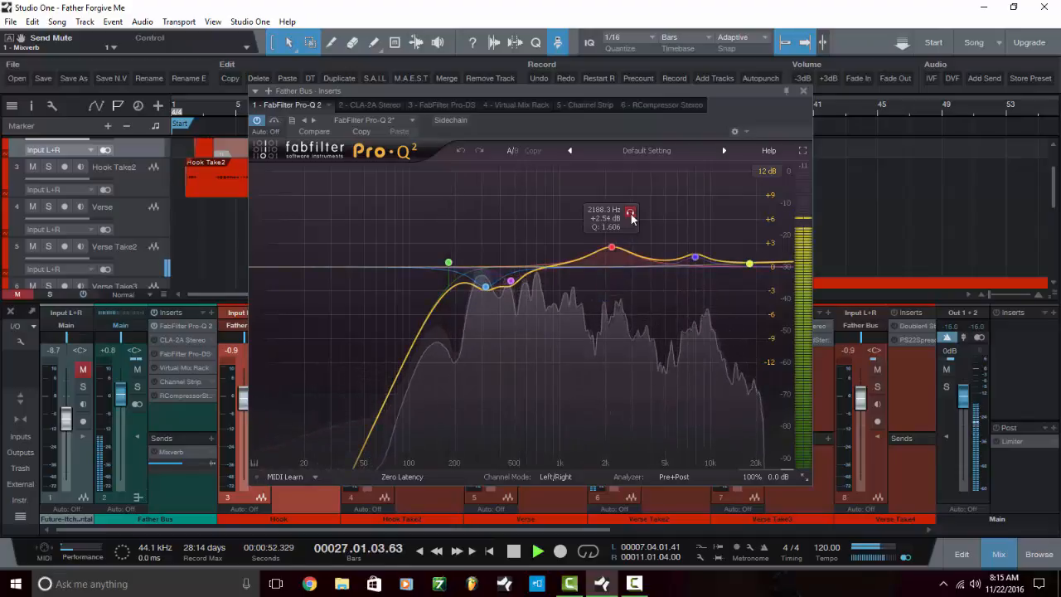
{"action": "left_click", "coordinate": [630, 212]}
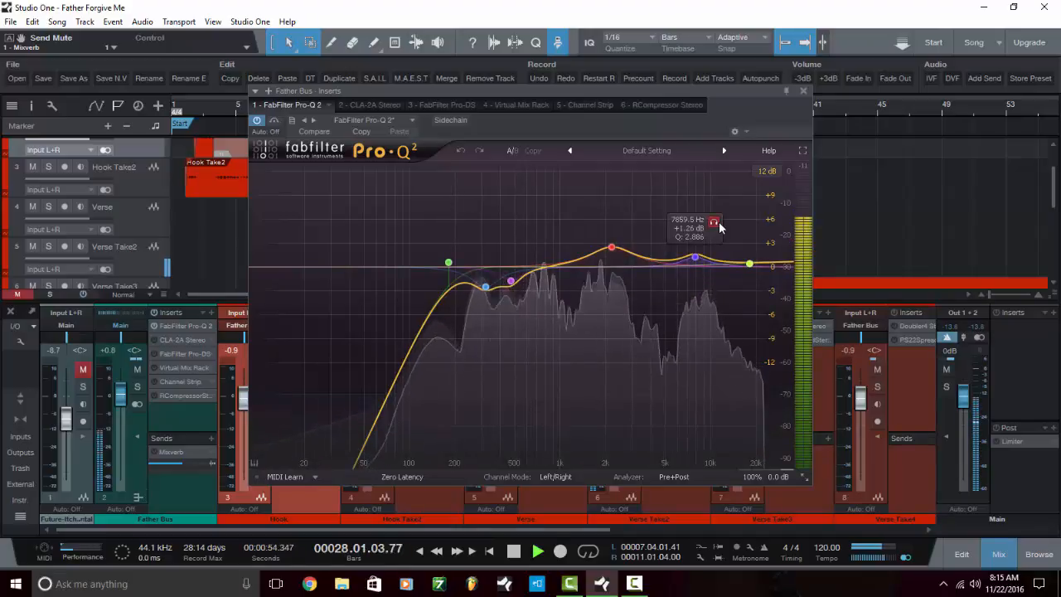
{"action": "left_click", "coordinate": [716, 224]}
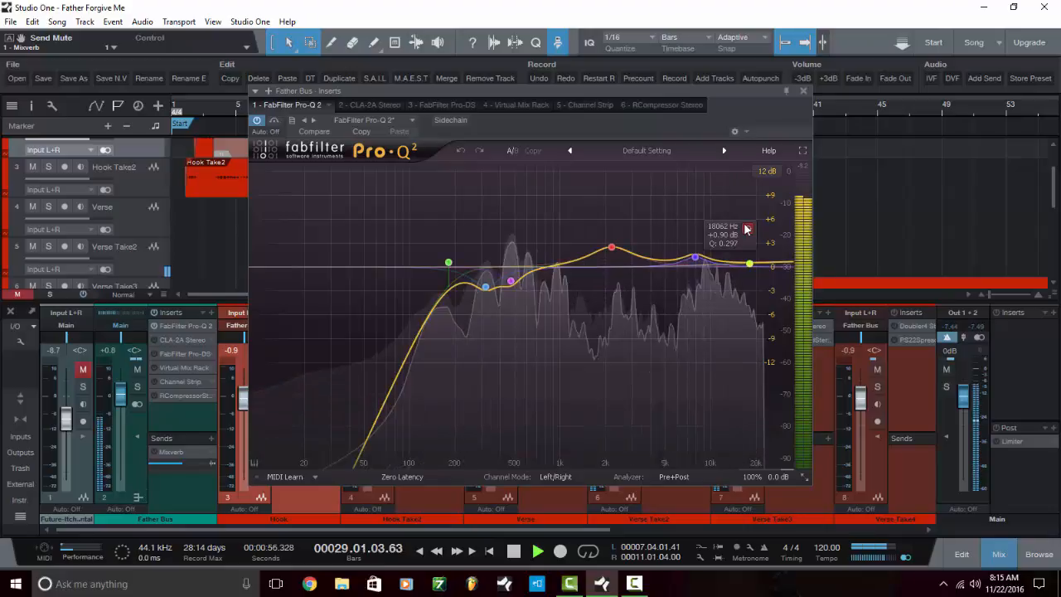
{"action": "left_click", "coordinate": [748, 229]}
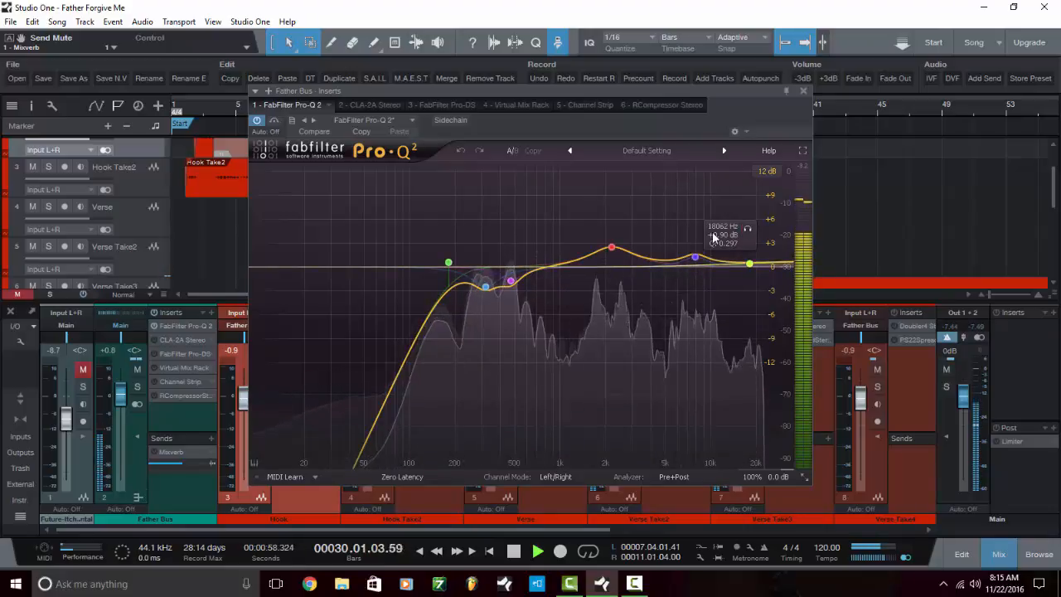
{"action": "left_click", "coordinate": [713, 222]}
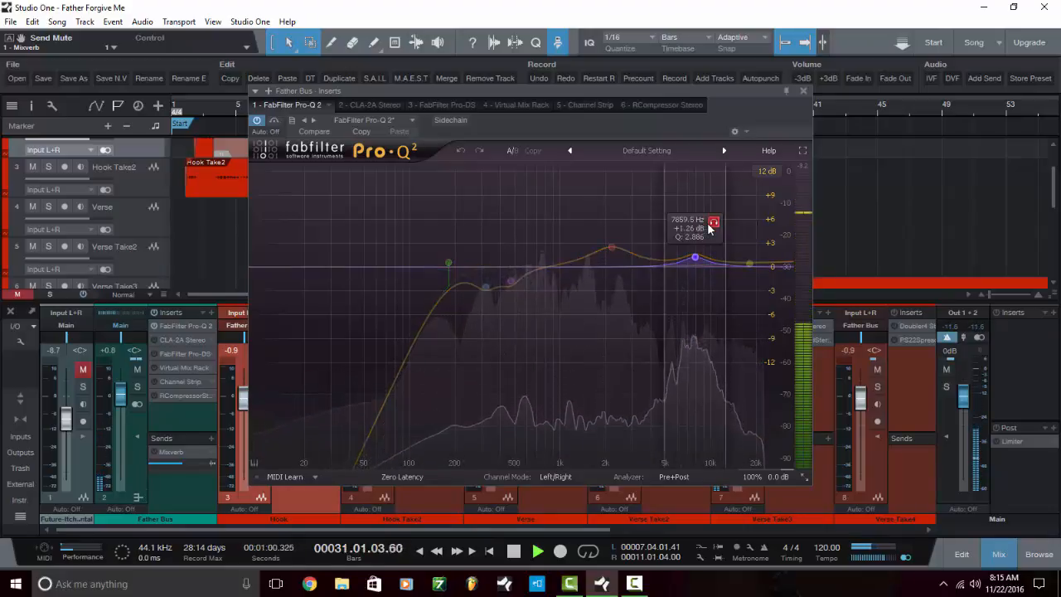
{"action": "left_click", "coordinate": [630, 213]}
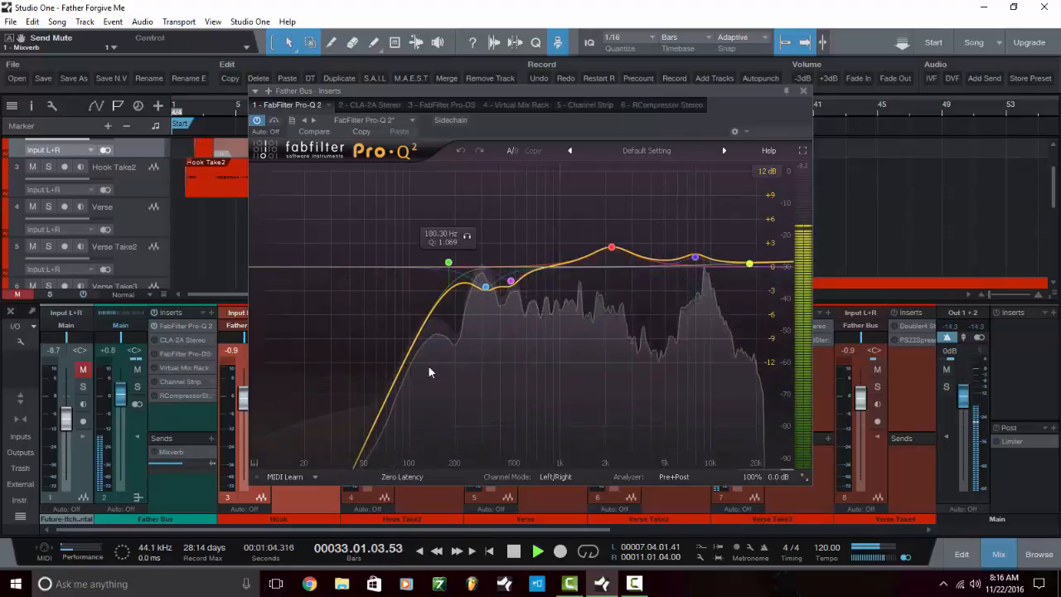
Compare the vocals with the FabFilter Pro-Q 2 off and on, leave it active, and close it with playback stopped
{"action": "left_click", "coordinate": [258, 121]}
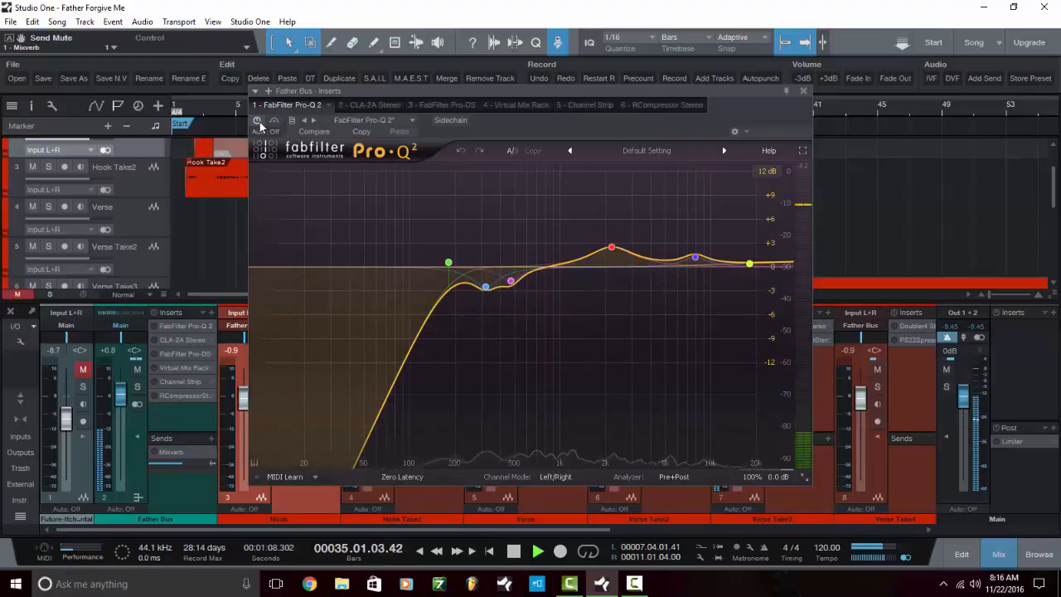
{"action": "left_click", "coordinate": [258, 121]}
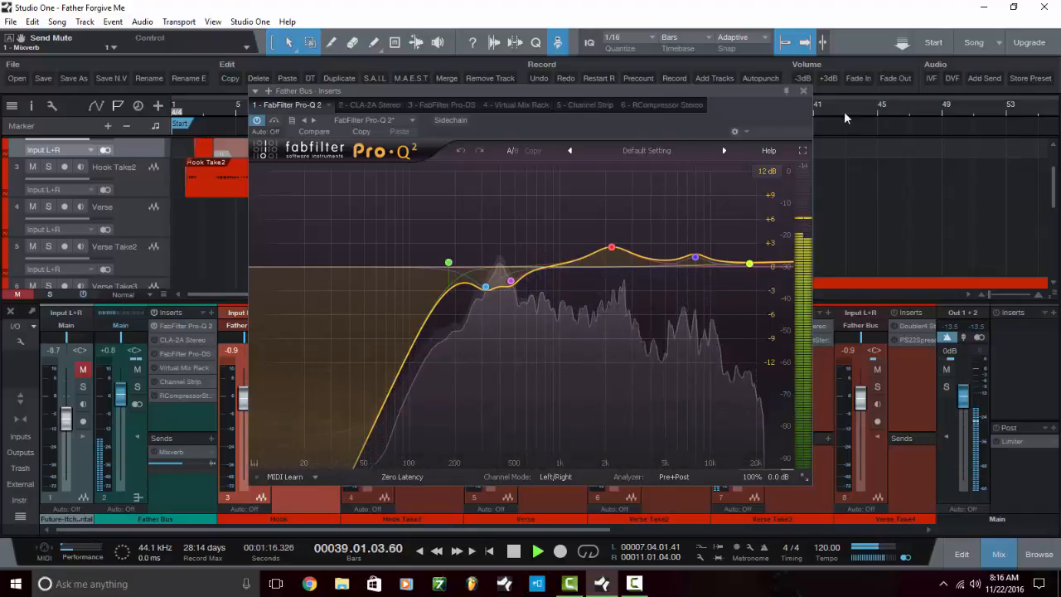
{"action": "left_click", "coordinate": [807, 93]}
{"action": "key", "text": "space"}
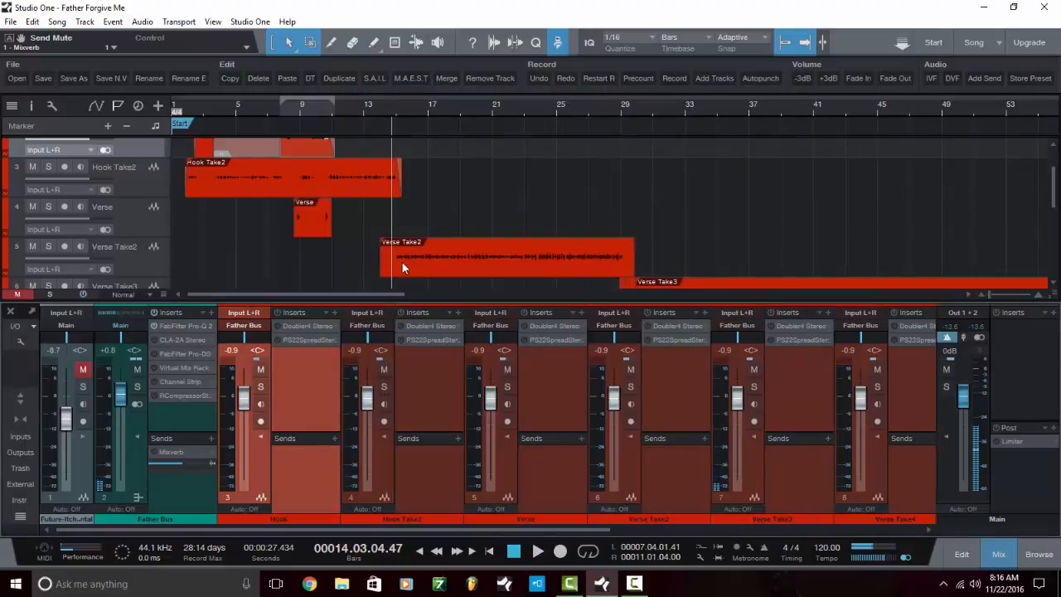
Open Father Bus's CLA-2A Stereo, examine its Gain and Peak Reduction, and activate it while playing the vocals from about bar 14
{"action": "left_click", "coordinate": [195, 341]}
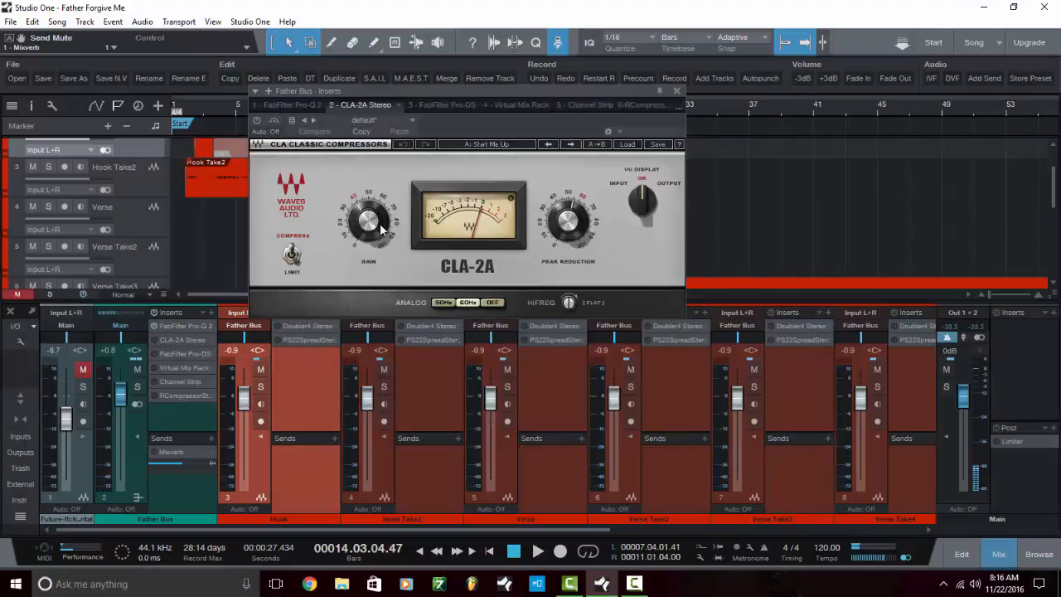
{"action": "mouse_move", "coordinate": [569, 222]}
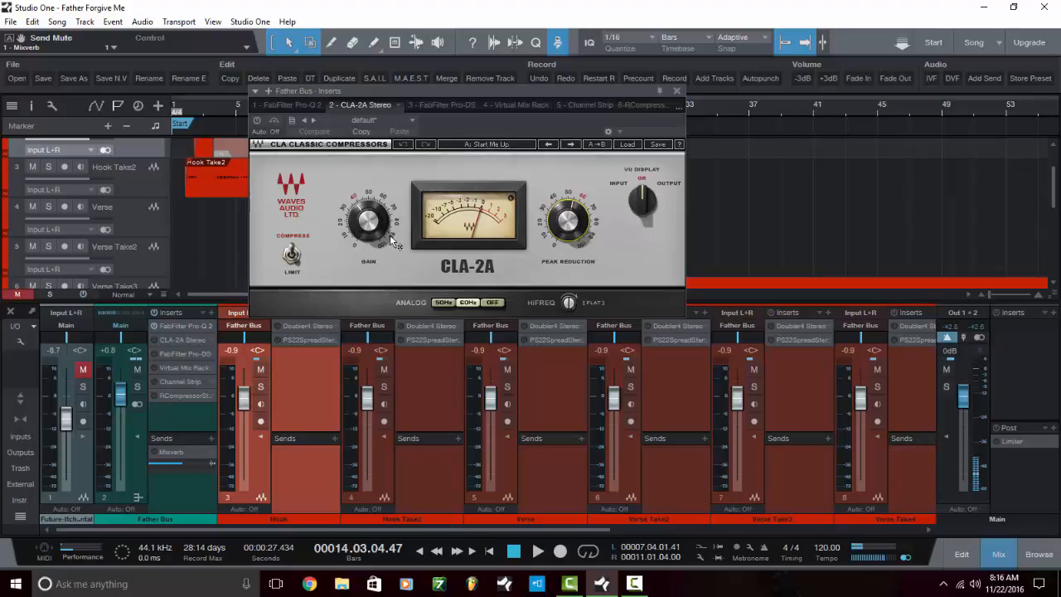
{"action": "mouse_move", "coordinate": [365, 235]}
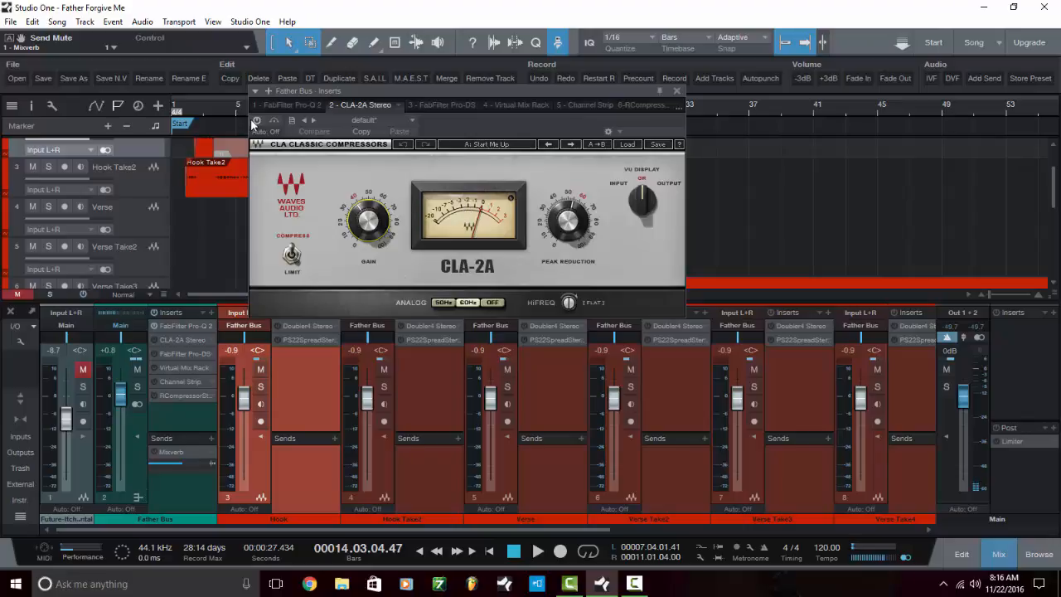
{"action": "key", "text": "space"}
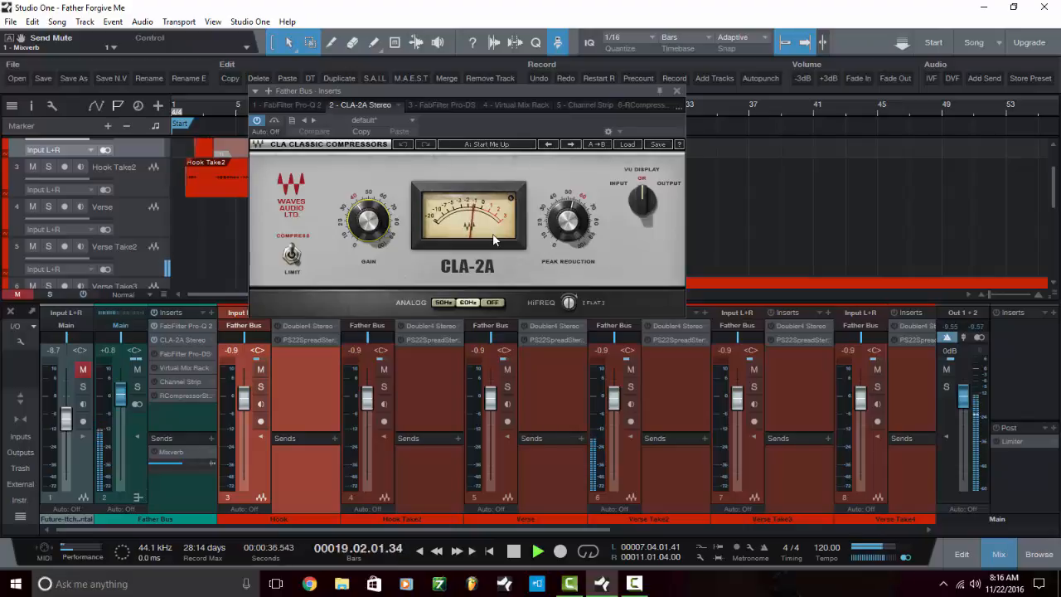
{"action": "key", "text": "space"}
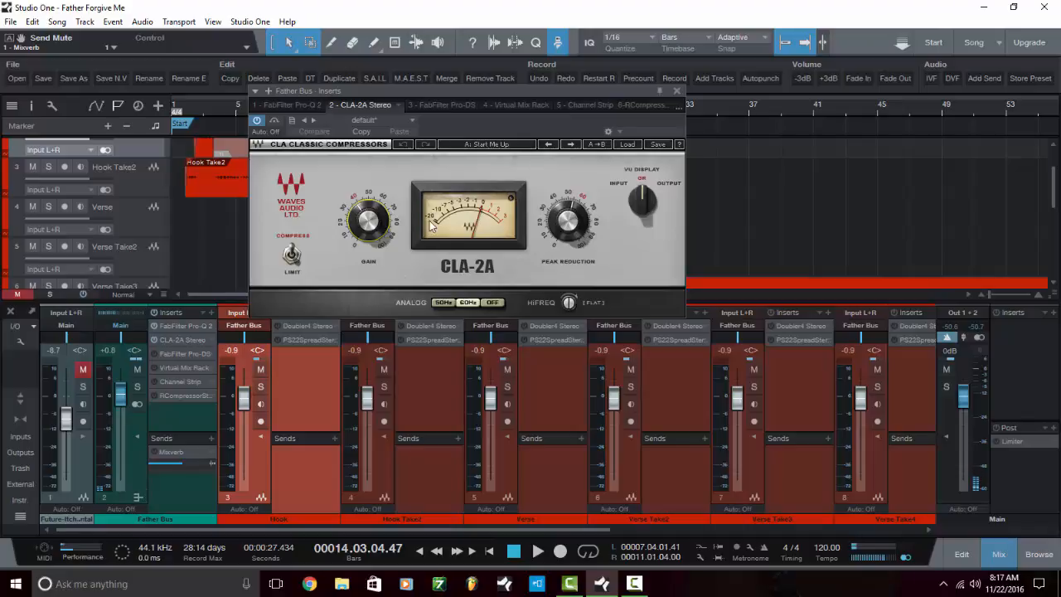
Play the vocals to compare the CLA-2A off and on, leave it active, and close it with playback stopped
{"action": "left_click_drag", "start_coordinate": [513, 86], "coordinate": [574, 108]}
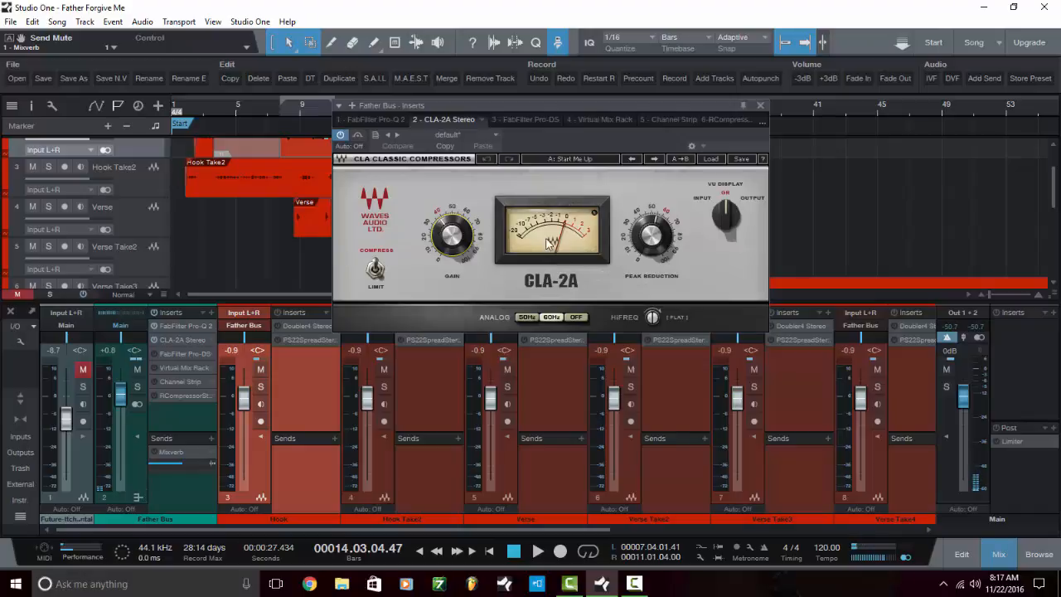
{"action": "key", "text": "space"}
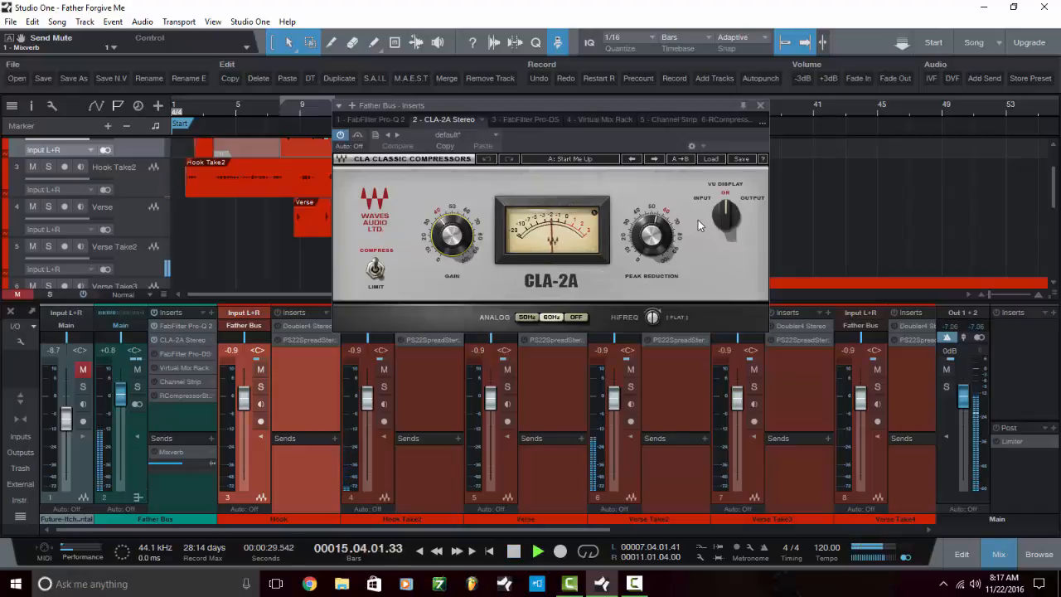
{"action": "left_click", "coordinate": [342, 136]}
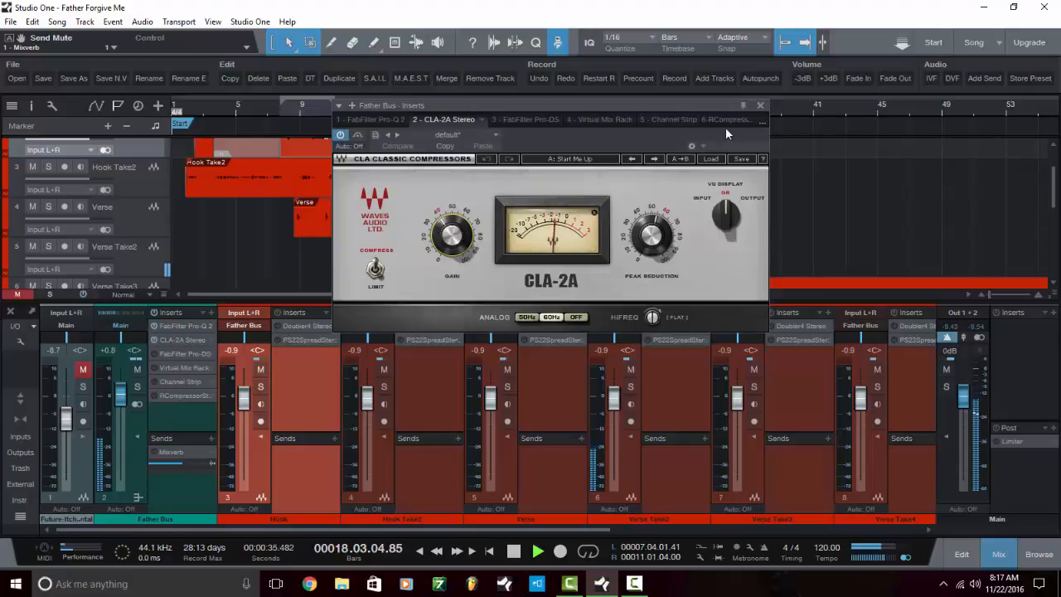
{"action": "left_click", "coordinate": [762, 105]}
{"action": "key", "text": "space"}
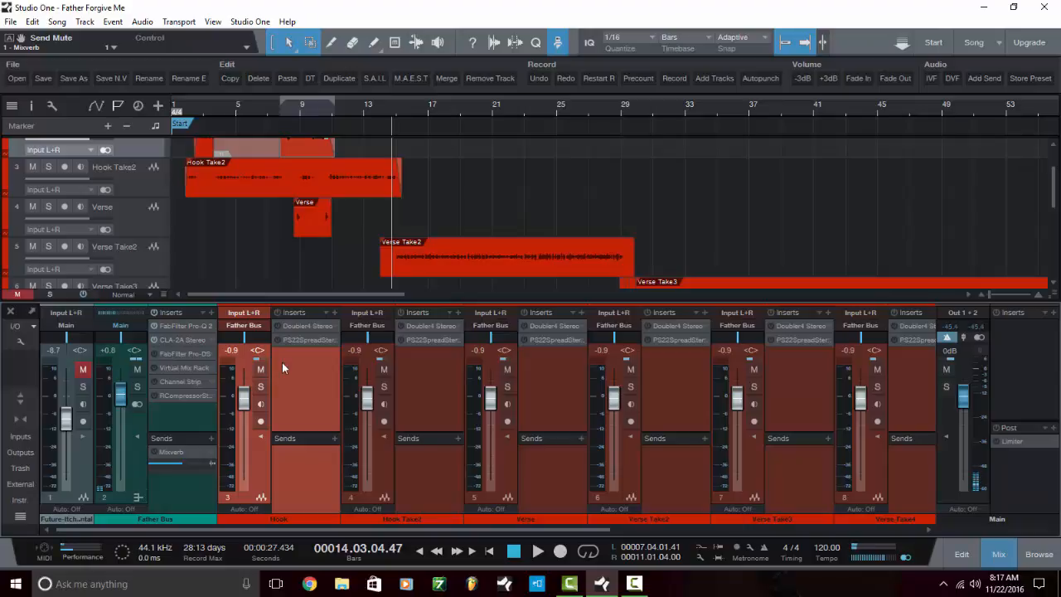
Open and activate Father Bus's FabFilter Pro-DS, and briefly audition its triggering signal while the vocals play
{"action": "left_click", "coordinate": [173, 354]}
{"action": "key", "text": "space"}
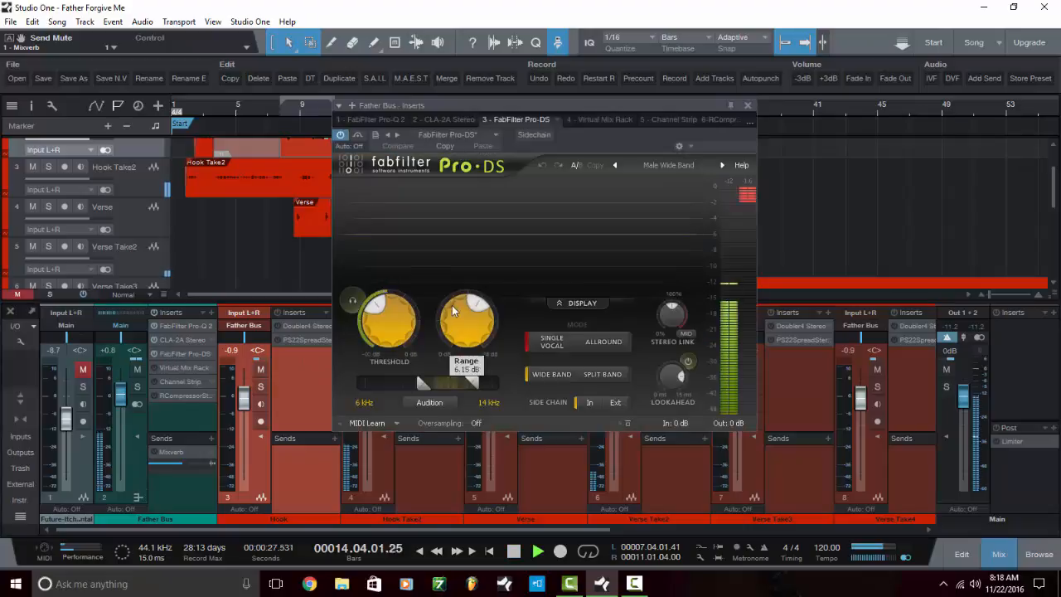
{"action": "left_click", "coordinate": [354, 301]}
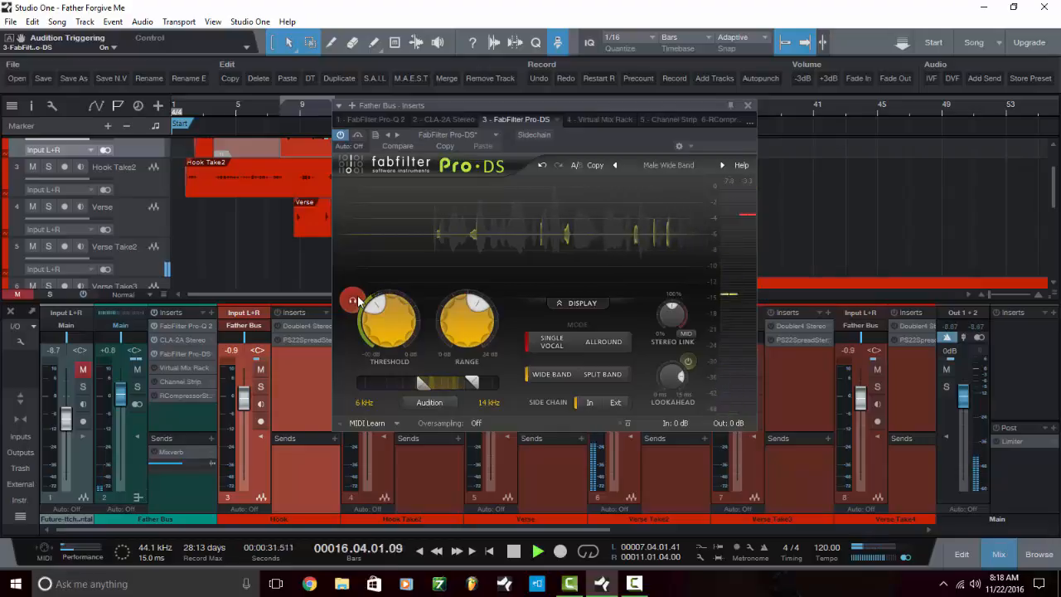
{"action": "left_click", "coordinate": [355, 301]}
{"action": "key", "text": "space"}
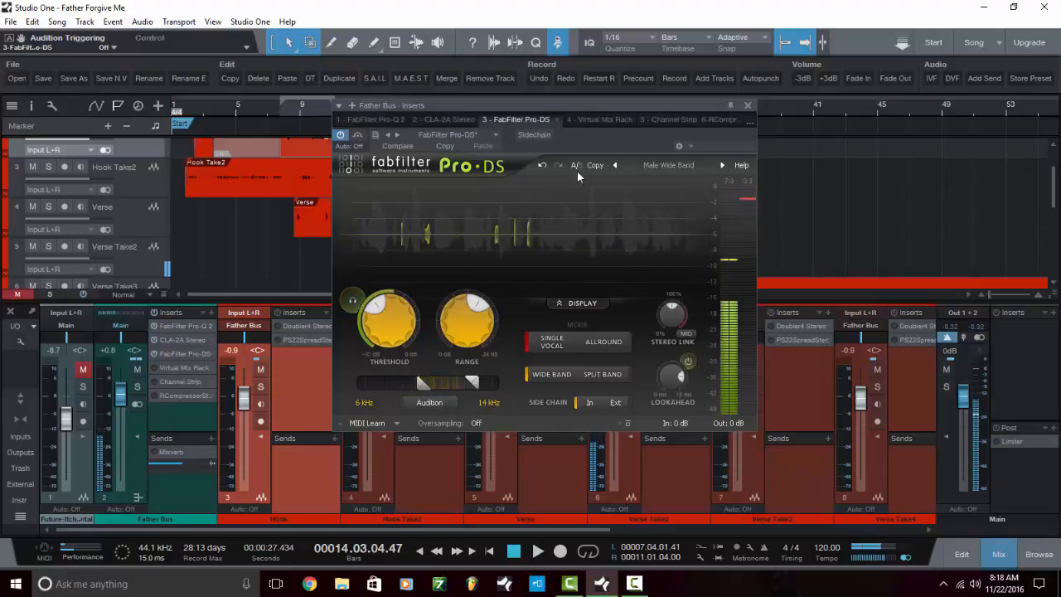
Look at the Pro-DS Single Vocal preset category and its Threshold and Range settings, keeping Male Wide Band, and close the plug-in
{"action": "left_click", "coordinate": [663, 166]}
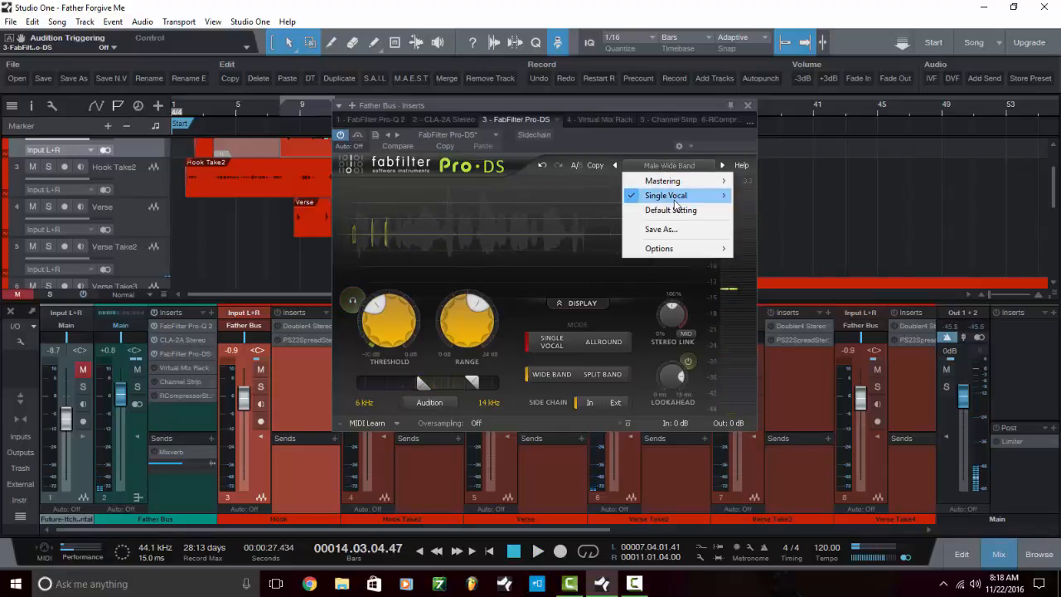
{"action": "mouse_move", "coordinate": [693, 201]}
{"action": "left_click", "coordinate": [781, 268]}
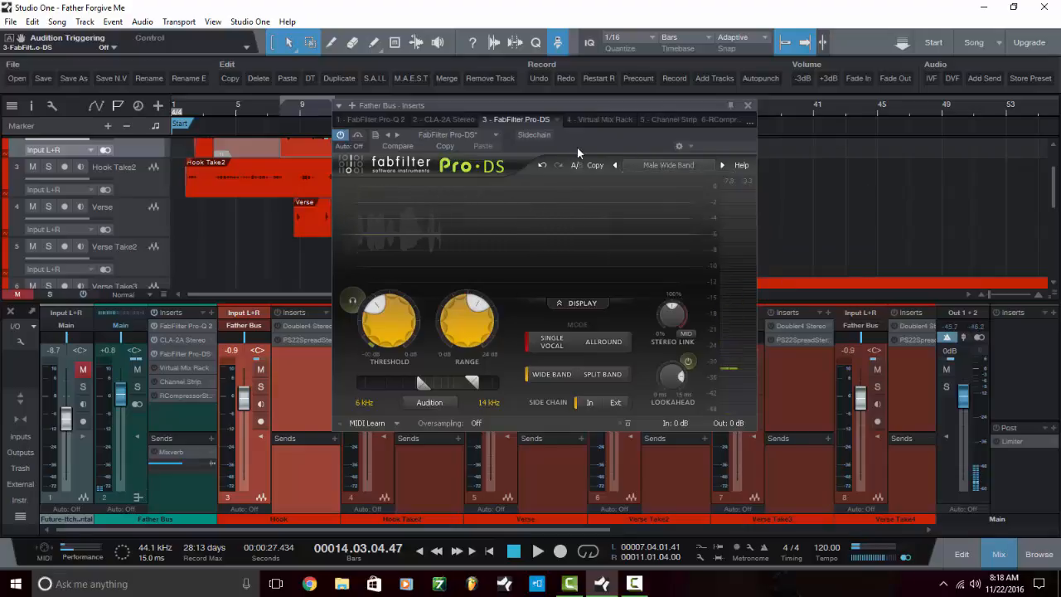
{"action": "mouse_move", "coordinate": [395, 325]}
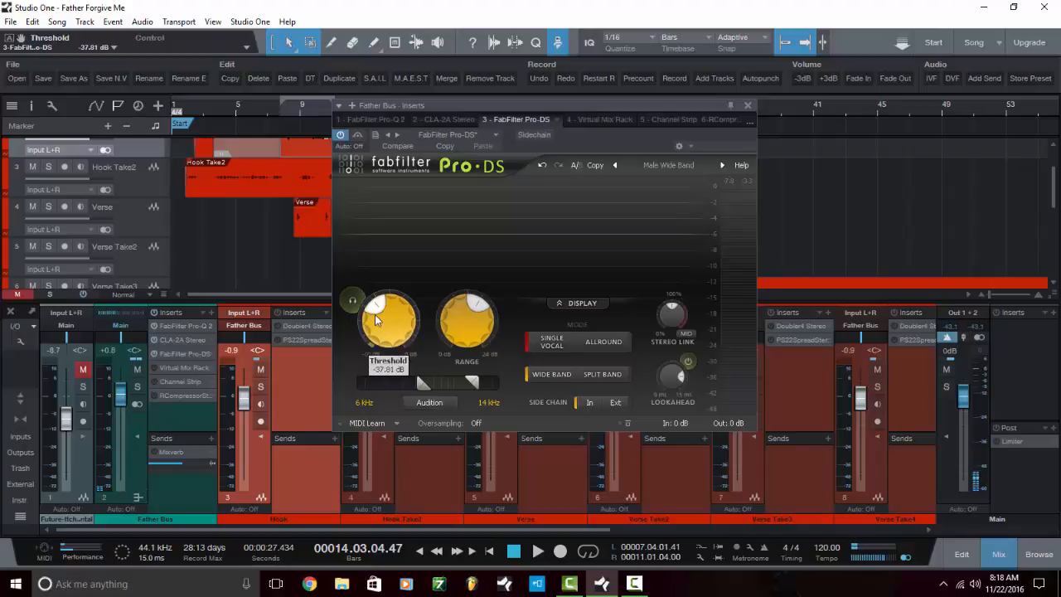
{"action": "mouse_move", "coordinate": [470, 335]}
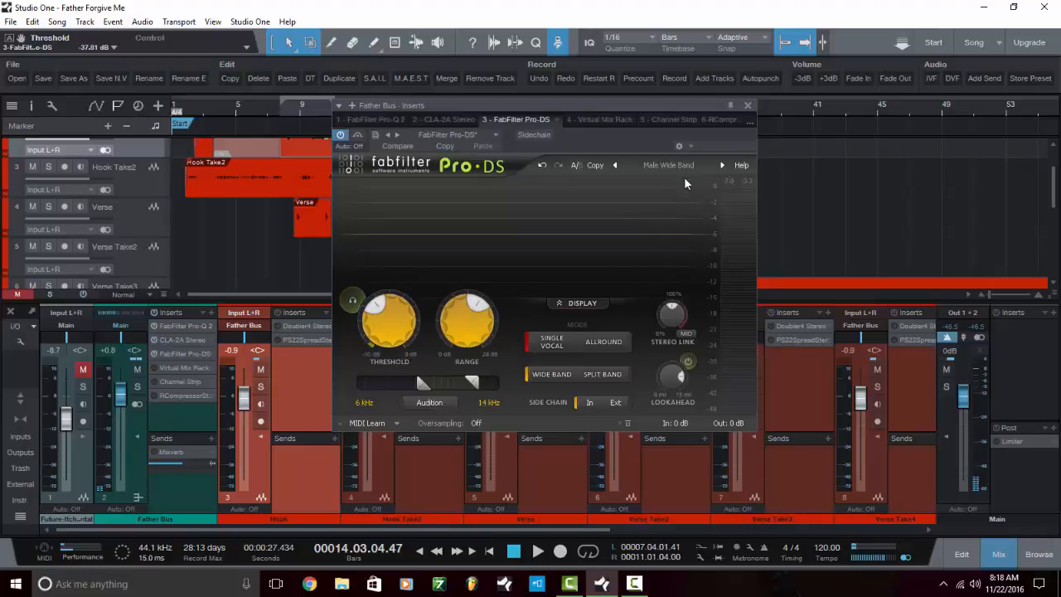
{"action": "left_click", "coordinate": [747, 107]}
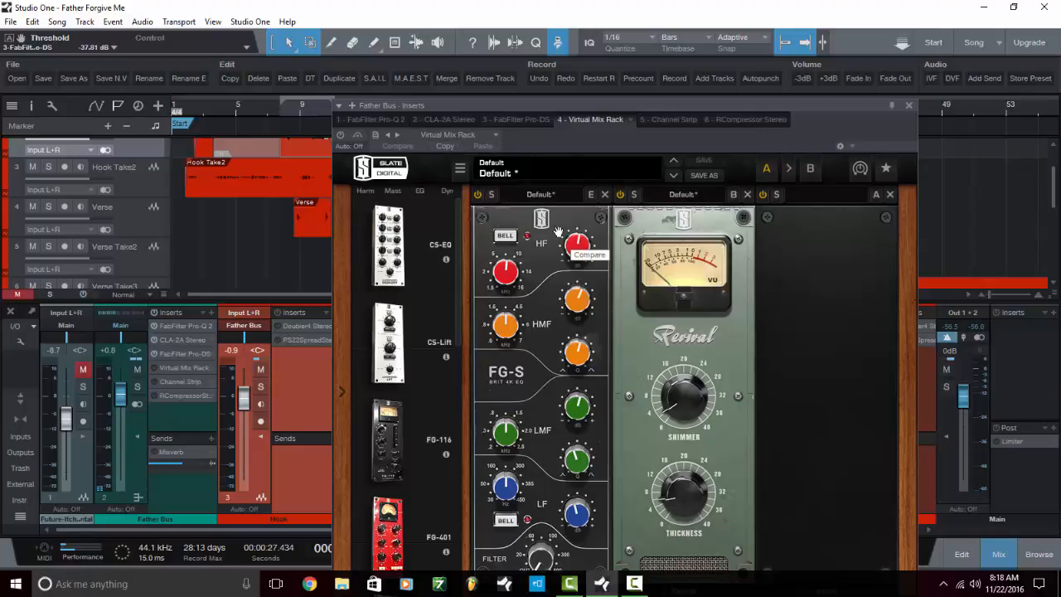
Browse the module list of Father Bus's Virtual Mix Rack from CS-EQ down to VCC MixBuss to examine the available processors
{"action": "scroll", "coordinate": [420, 335], "scroll_direction": "down", "scroll_amount": 6}
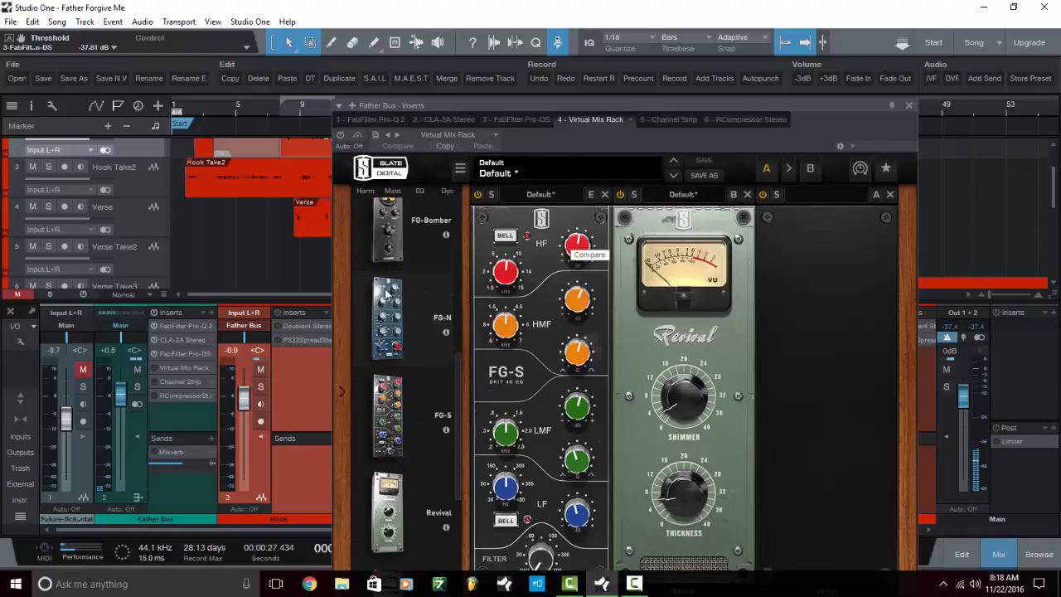
{"action": "scroll", "coordinate": [421, 334], "scroll_direction": "down", "scroll_amount": 2}
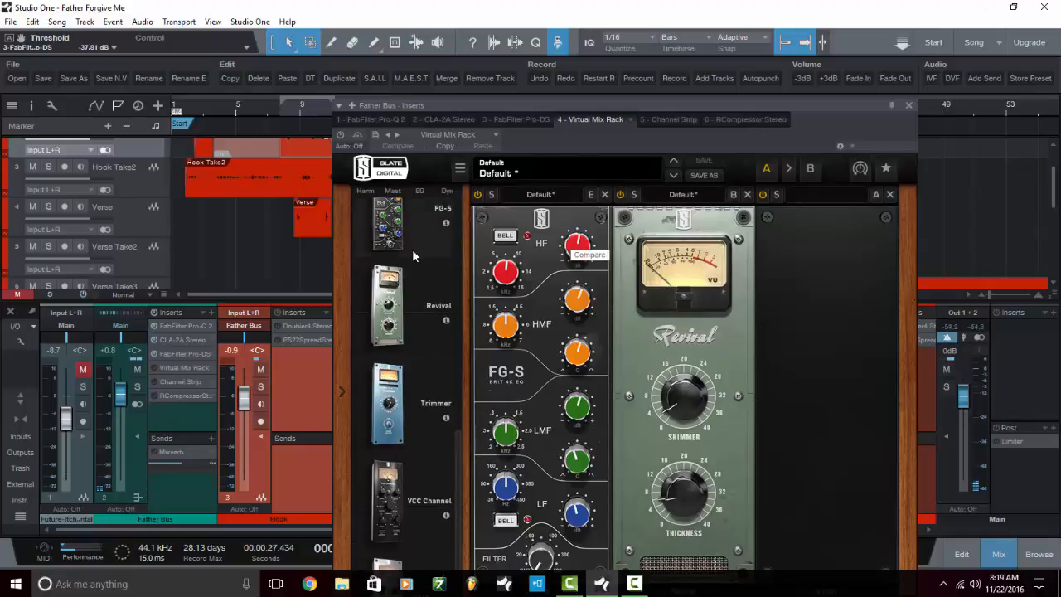
{"action": "scroll", "coordinate": [412, 251], "scroll_direction": "up", "scroll_amount": 2}
{"action": "scroll", "coordinate": [413, 266], "scroll_direction": "up", "scroll_amount": 4}
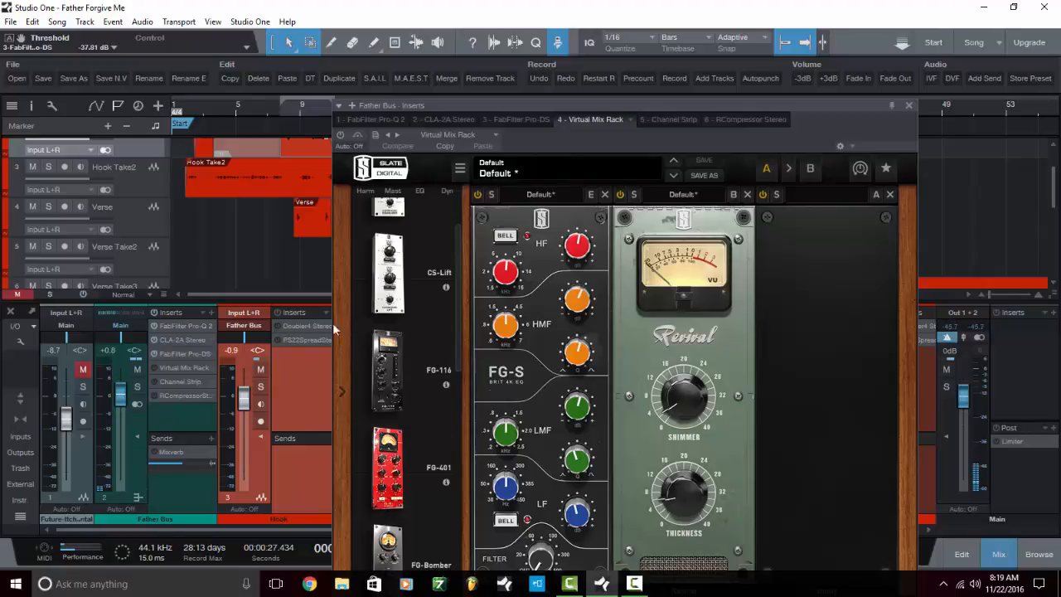
{"action": "scroll", "coordinate": [412, 318], "scroll_direction": "down", "scroll_amount": 6}
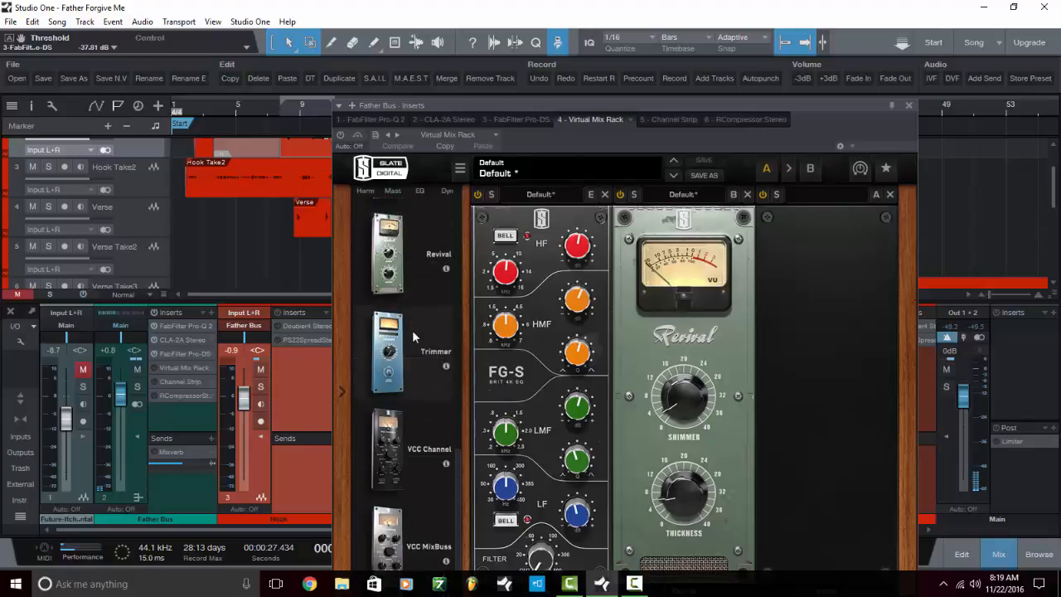
{"action": "scroll", "coordinate": [452, 443], "scroll_direction": "up", "scroll_amount": 2}
{"action": "scroll", "coordinate": [452, 443], "scroll_direction": "up", "scroll_amount": 1}
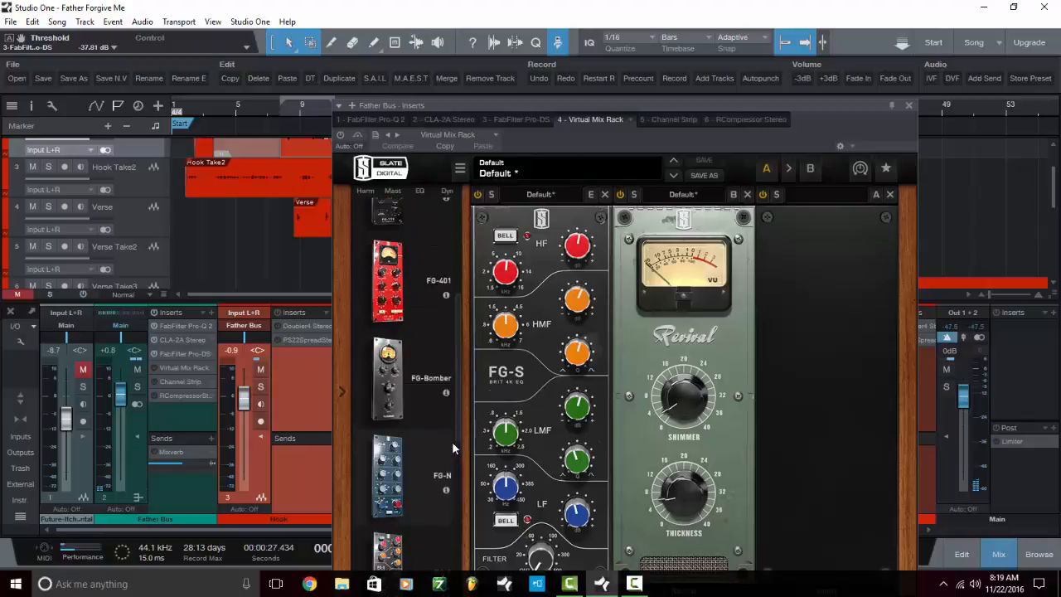
{"action": "scroll", "coordinate": [452, 442], "scroll_direction": "down", "scroll_amount": 3}
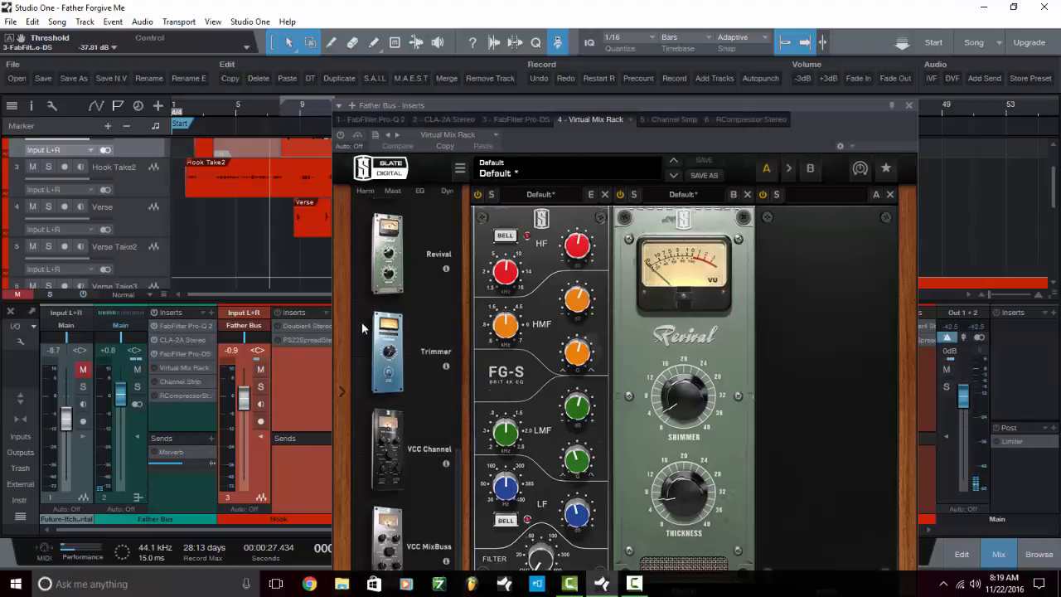
{"action": "scroll", "coordinate": [421, 345], "scroll_direction": "up", "scroll_amount": 6}
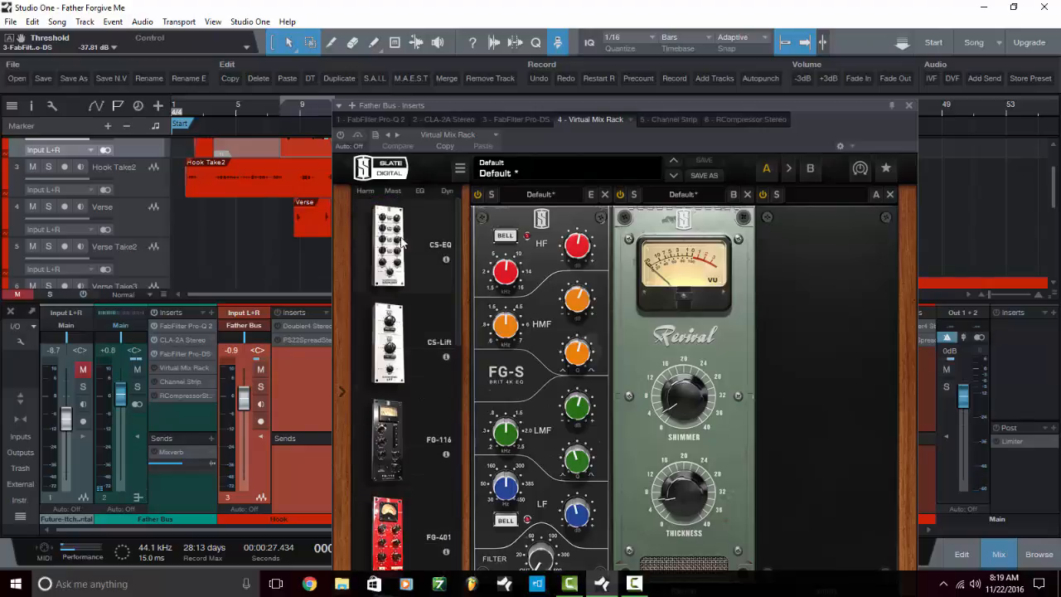
{"action": "scroll", "coordinate": [410, 415], "scroll_direction": "down", "scroll_amount": 5}
{"action": "scroll", "coordinate": [406, 428], "scroll_direction": "down", "scroll_amount": 3}
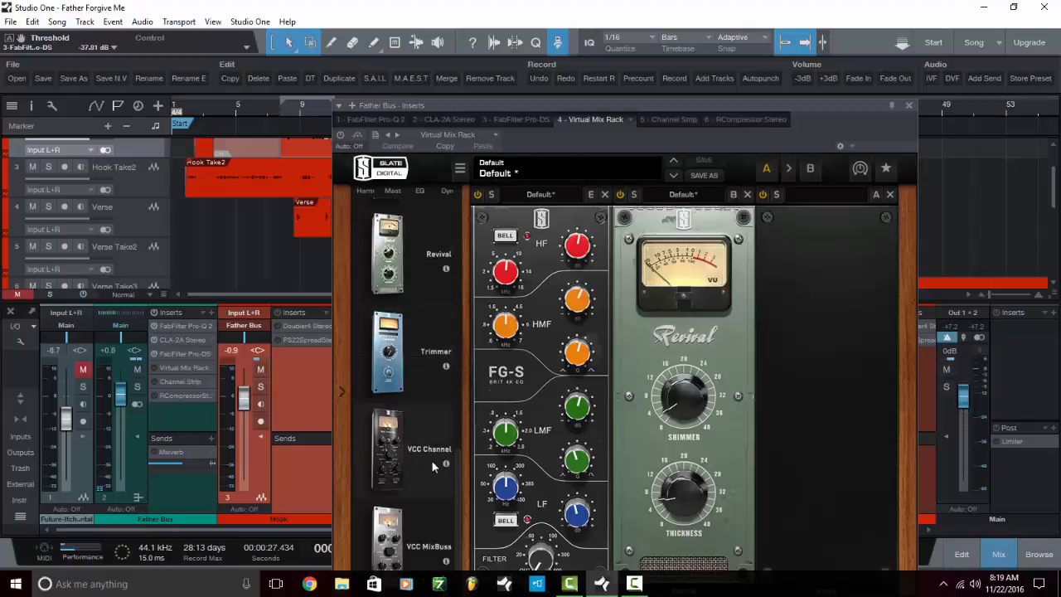
{"action": "scroll", "coordinate": [462, 374], "scroll_direction": "up", "scroll_amount": 3}
{"action": "scroll", "coordinate": [401, 366], "scroll_direction": "up", "scroll_amount": 3}
{"action": "scroll", "coordinate": [401, 366], "scroll_direction": "up", "scroll_amount": 3}
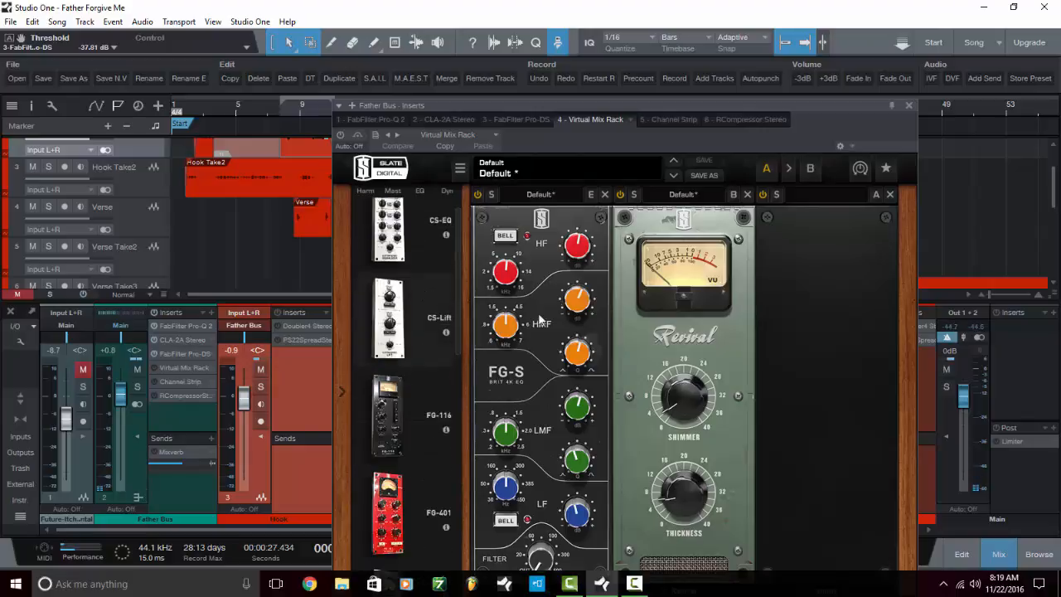
Examine the FG-S EQ band gains and Q settings and the Revival Shimmer and Thickness amounts in Father Bus's Virtual Mix Rack
{"action": "left_click_drag", "start_coordinate": [581, 103], "coordinate": [502, 54]}
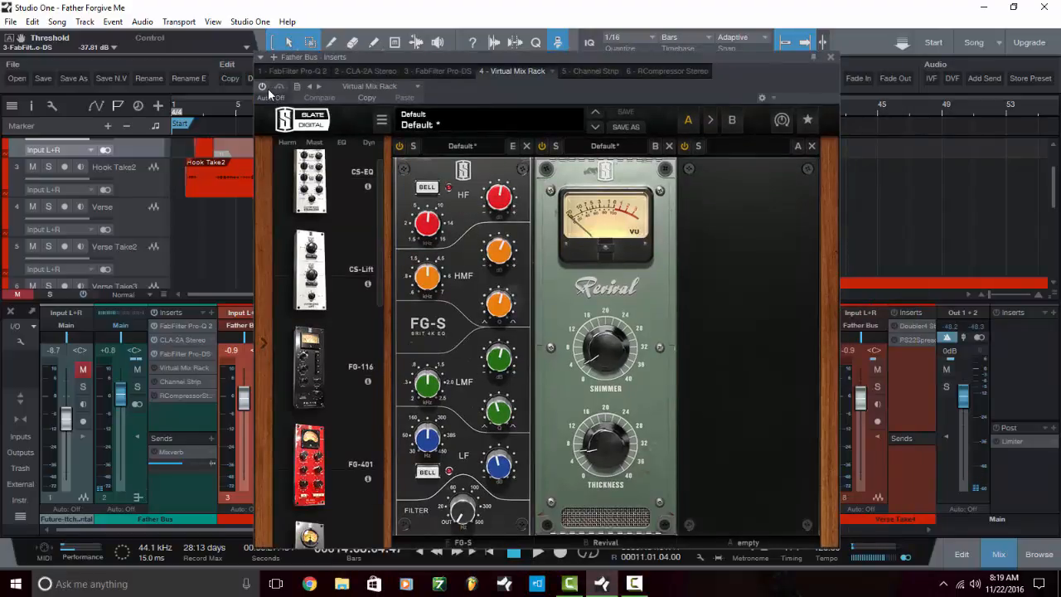
{"action": "left_click", "coordinate": [498, 202]}
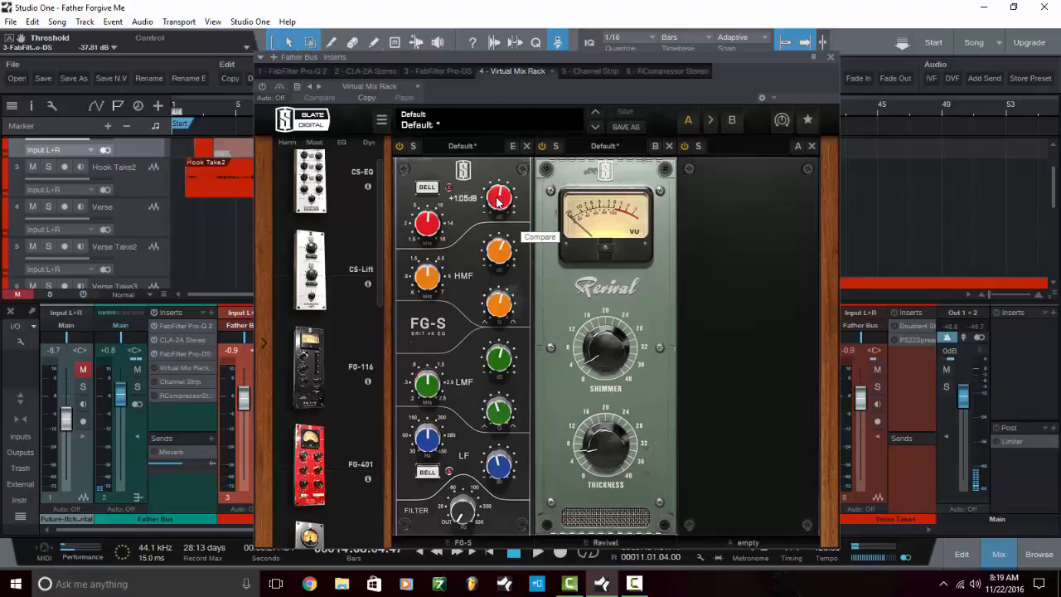
{"action": "mouse_move", "coordinate": [506, 258]}
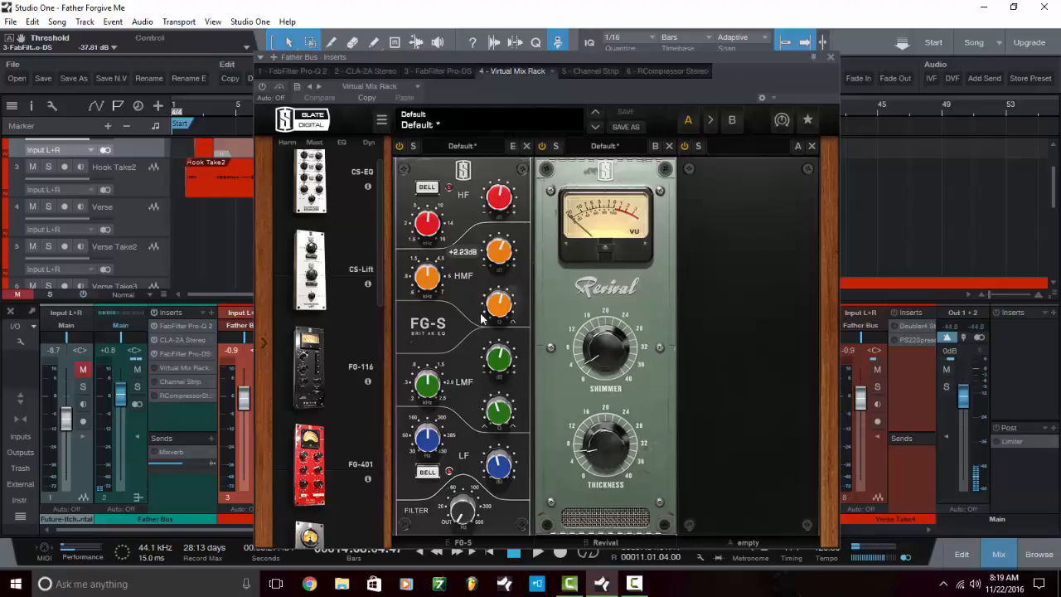
{"action": "mouse_move", "coordinate": [495, 306]}
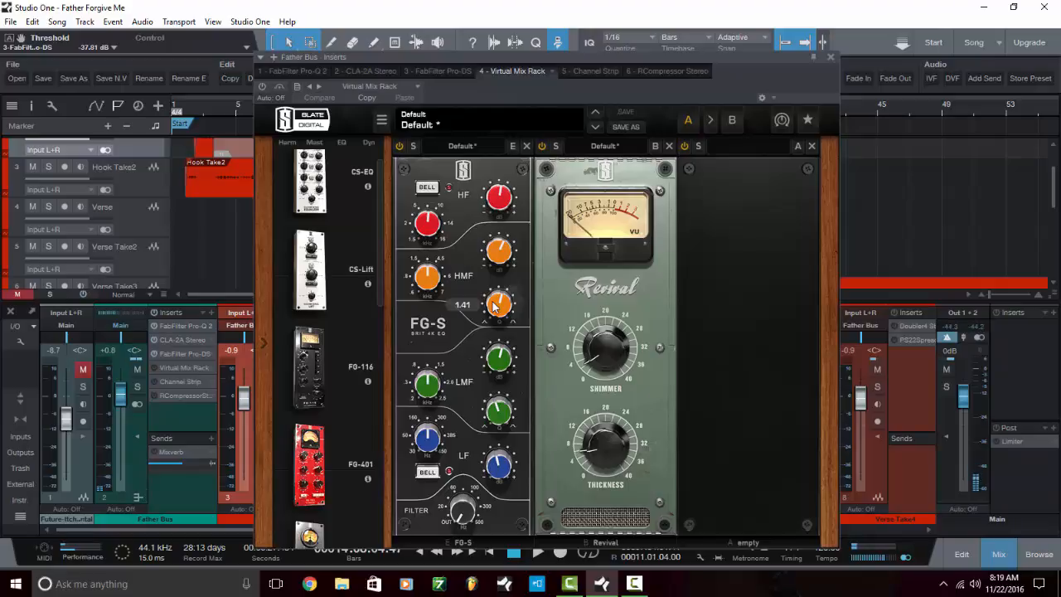
{"action": "mouse_move", "coordinate": [498, 359]}
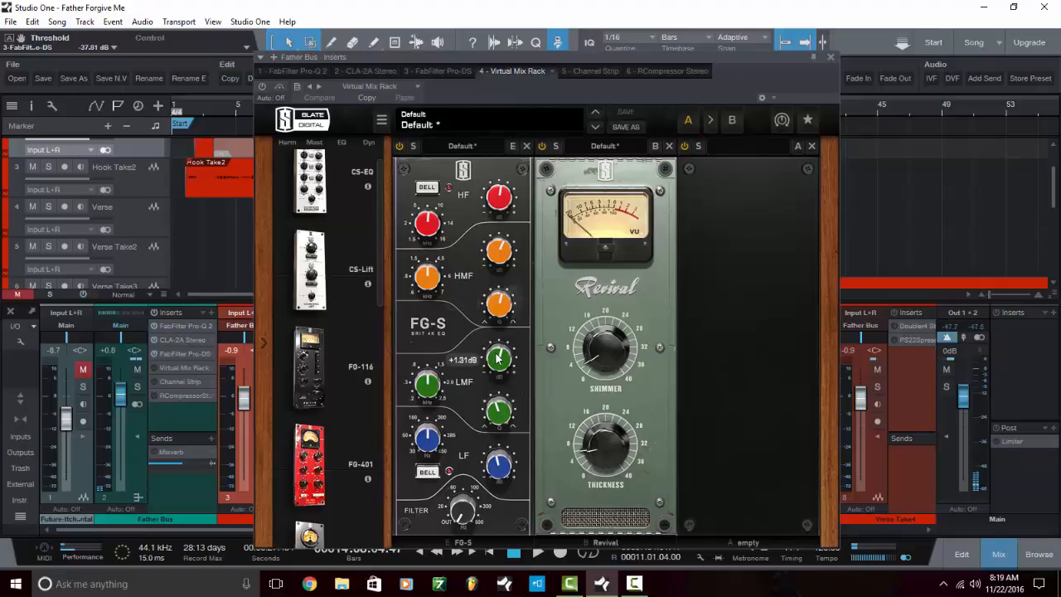
{"action": "mouse_move", "coordinate": [507, 370]}
{"action": "mouse_move", "coordinate": [502, 410]}
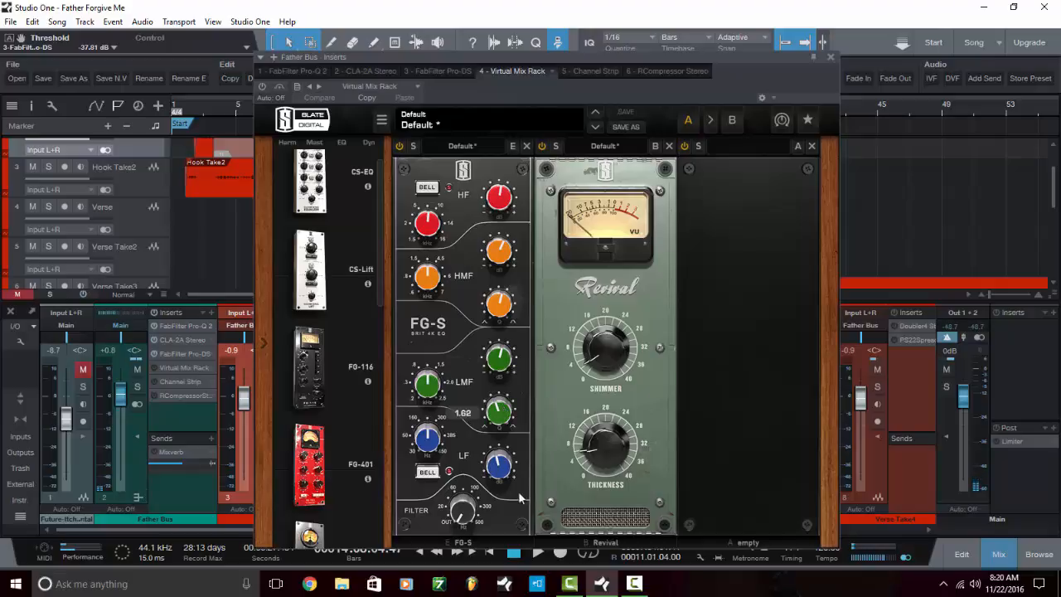
{"action": "mouse_move", "coordinate": [501, 467]}
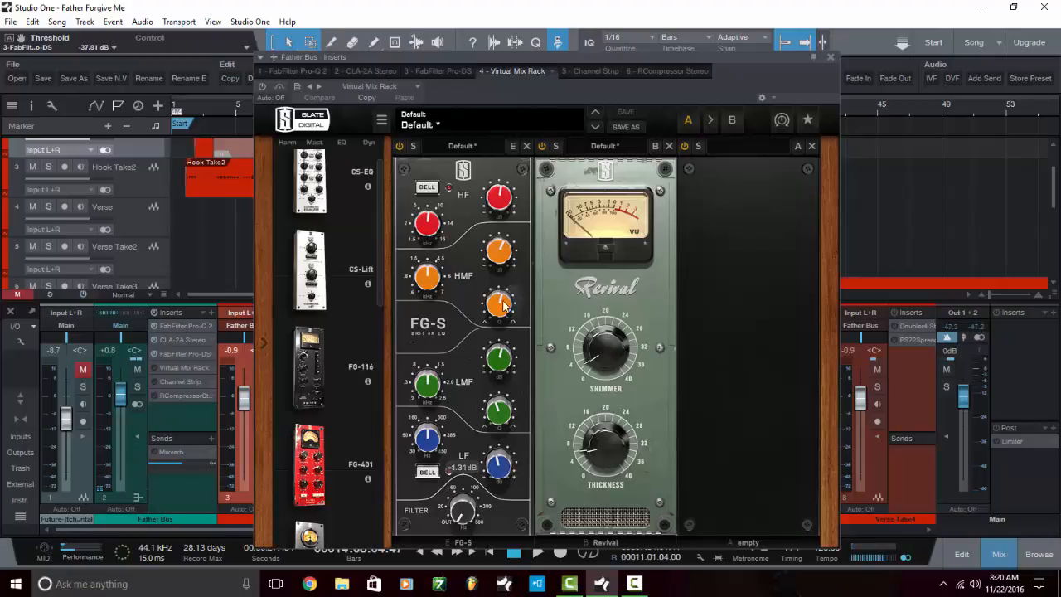
{"action": "mouse_move", "coordinate": [495, 208]}
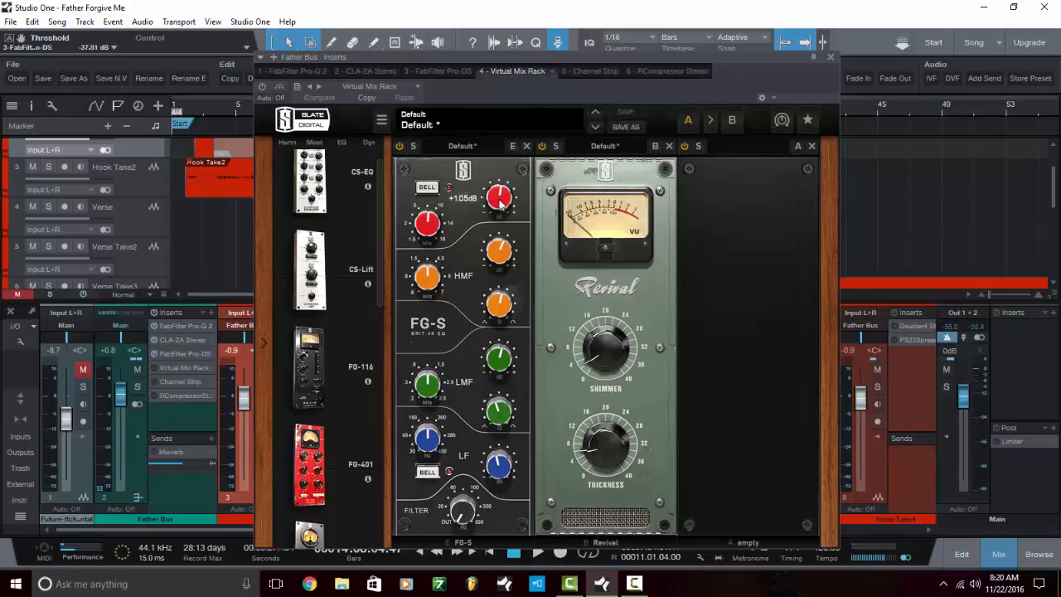
{"action": "mouse_move", "coordinate": [496, 267]}
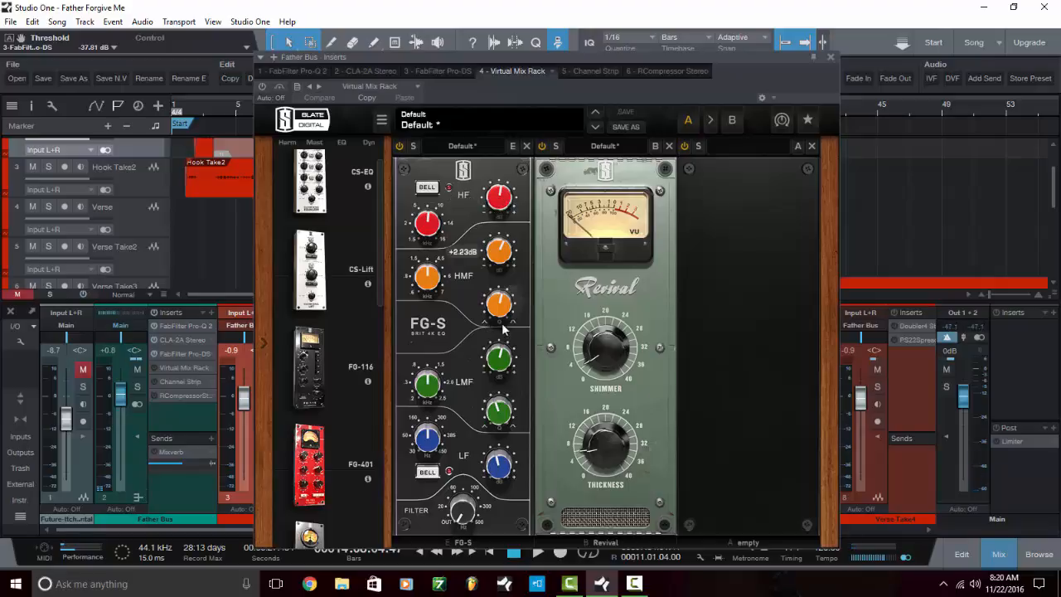
{"action": "mouse_move", "coordinate": [502, 319]}
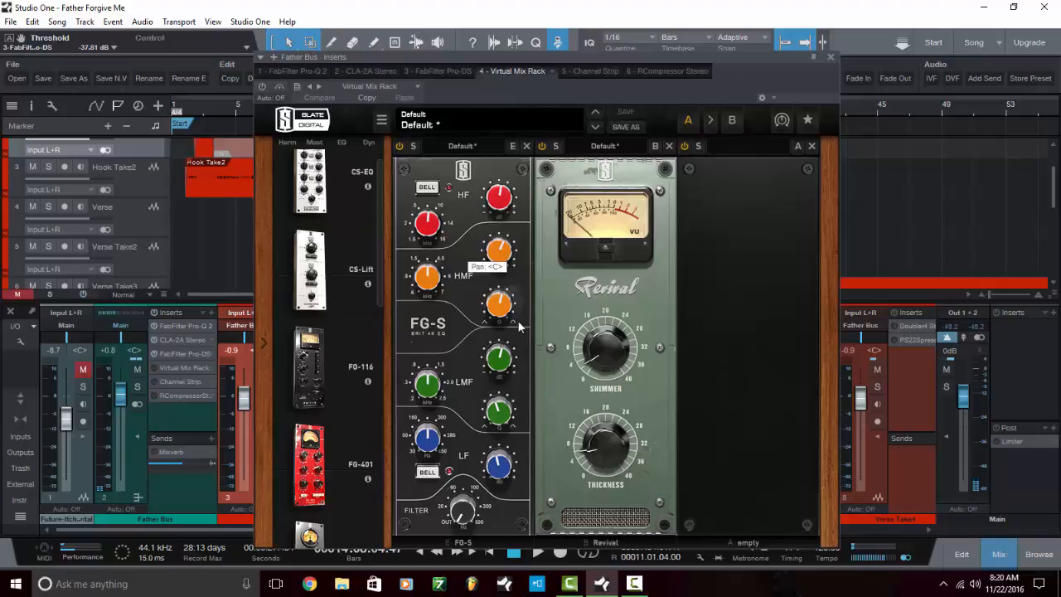
{"action": "mouse_move", "coordinate": [504, 240]}
{"action": "mouse_move", "coordinate": [620, 351]}
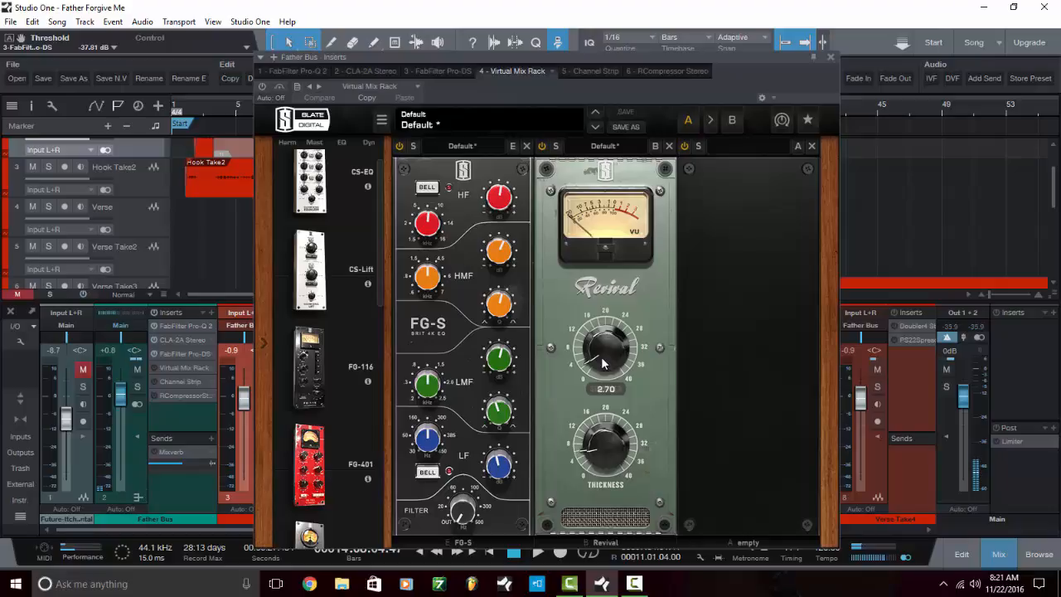
{"action": "mouse_move", "coordinate": [602, 451]}
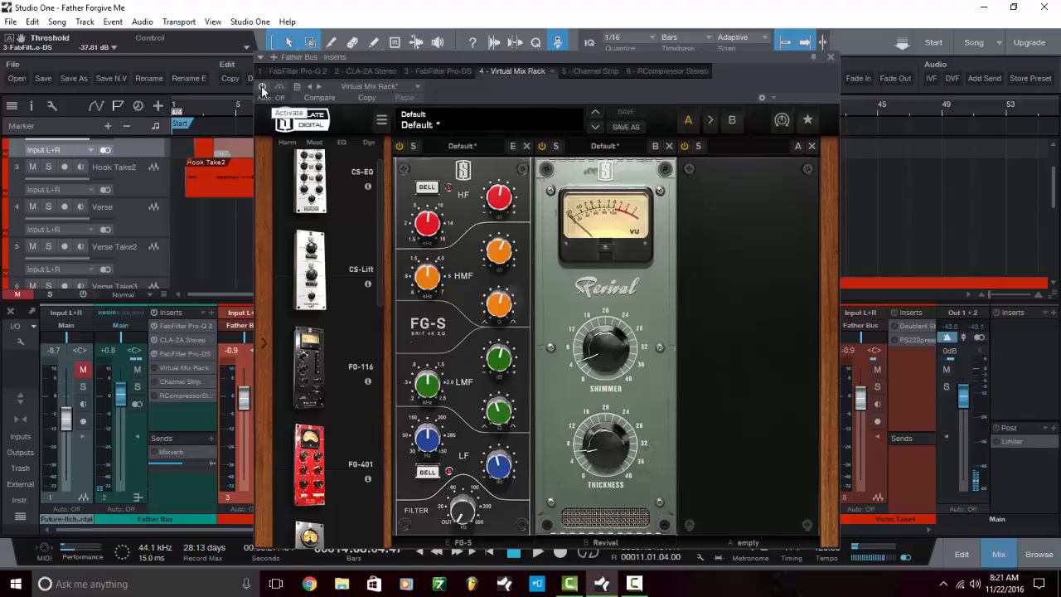
Audition the Virtual Mix Rack while the vocals play, leave it active, and close it with playback stopped
{"action": "key", "text": "space"}
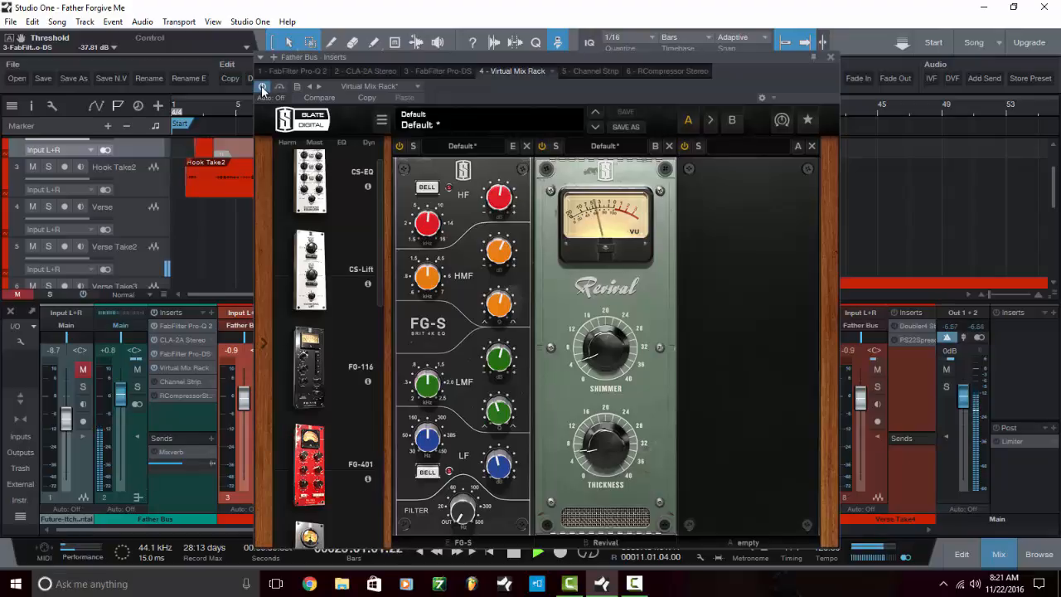
{"action": "key", "text": "space"}
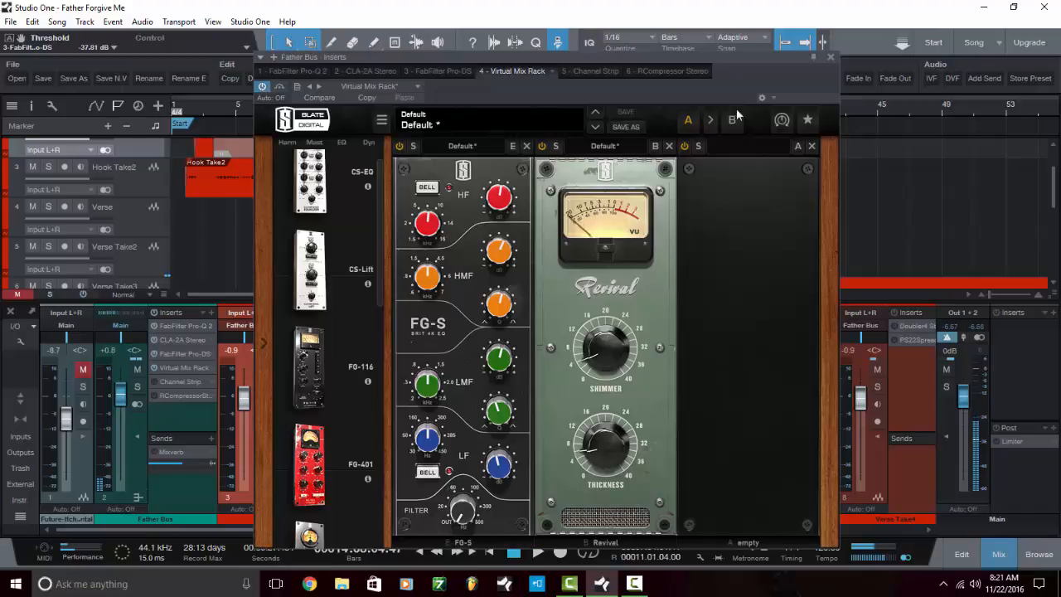
{"action": "left_click", "coordinate": [831, 56]}
{"action": "left_click", "coordinate": [635, 584]}
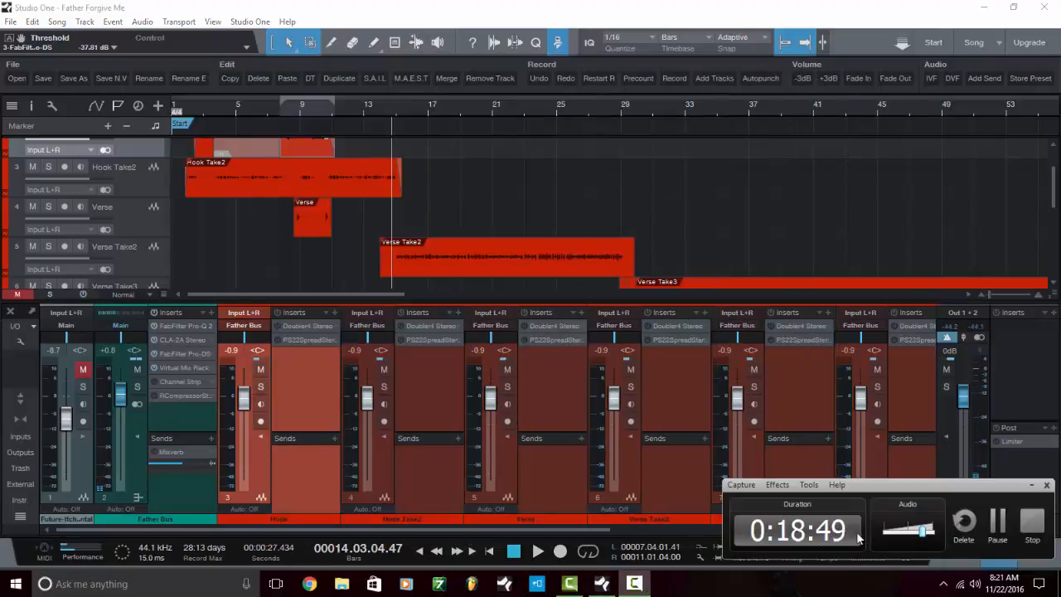
{"action": "left_click", "coordinate": [1028, 486]}
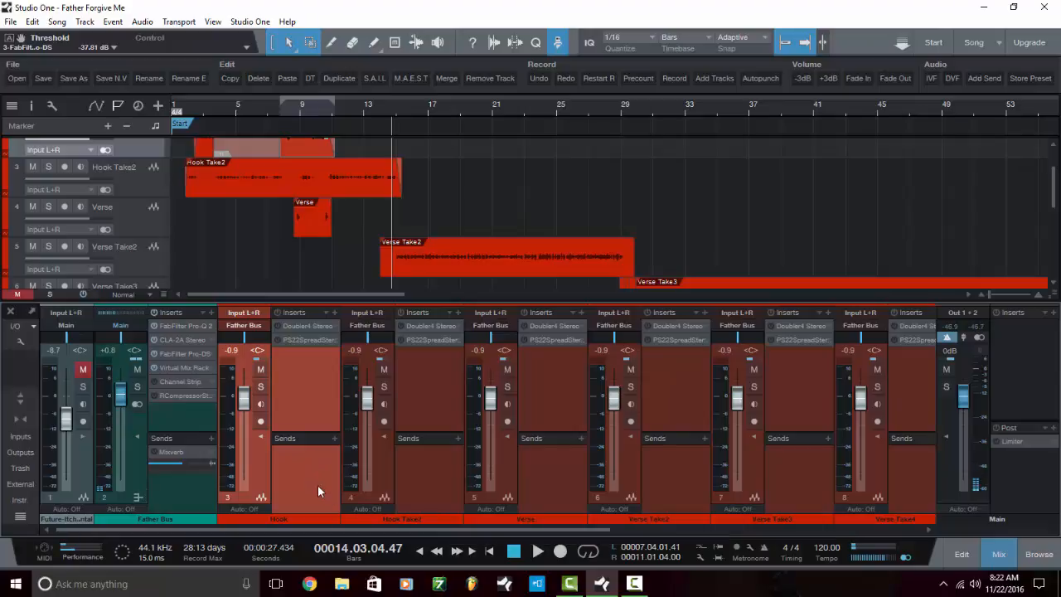
Open Father Bus's Channel Strip and briefly activate it to look at its Low, Mid and High EQ settings
{"action": "left_click", "coordinate": [180, 383]}
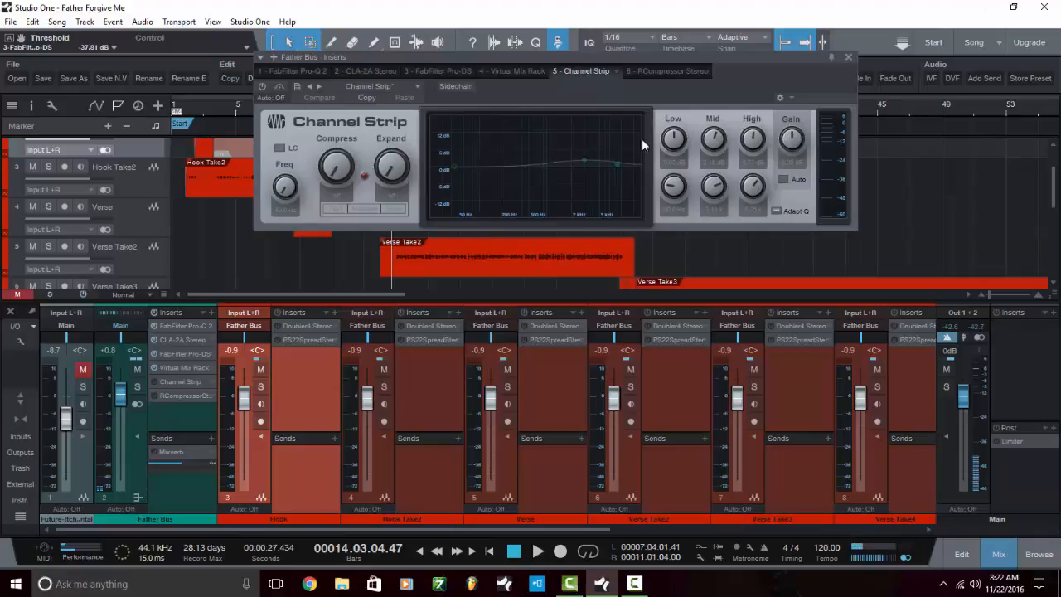
{"action": "left_click", "coordinate": [262, 86]}
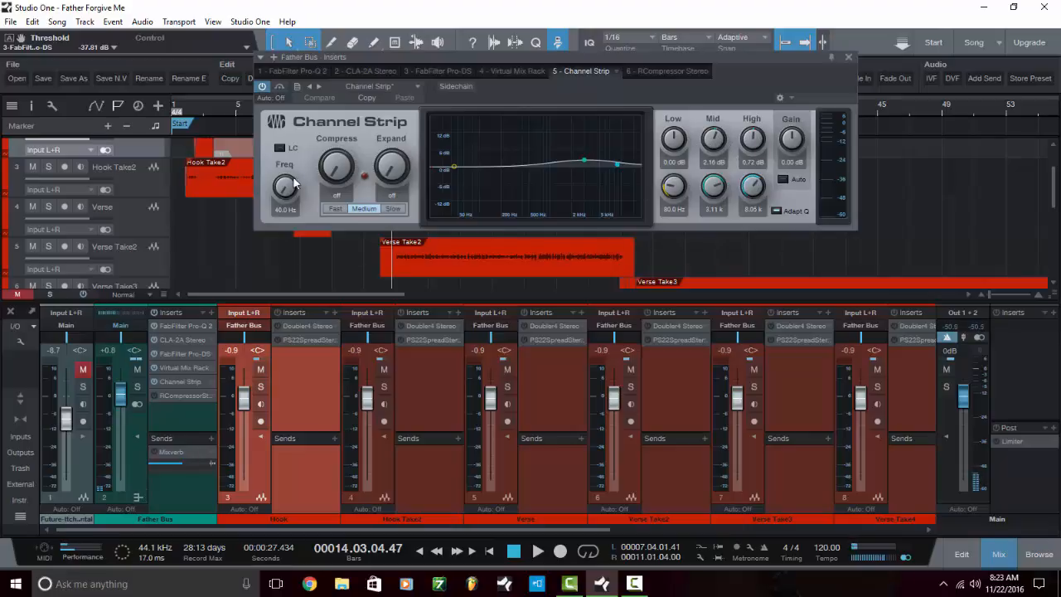
{"action": "left_click", "coordinate": [262, 88]}
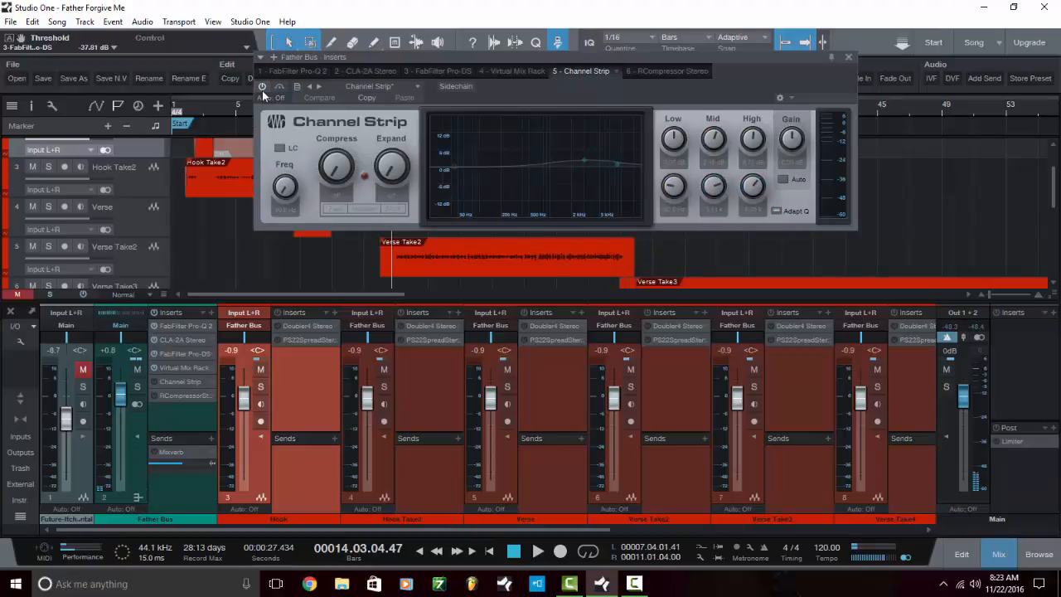
Play the vocals while repeatedly switching the Channel Strip on and off, leaving it active when playback stops
{"action": "key", "text": "space"}
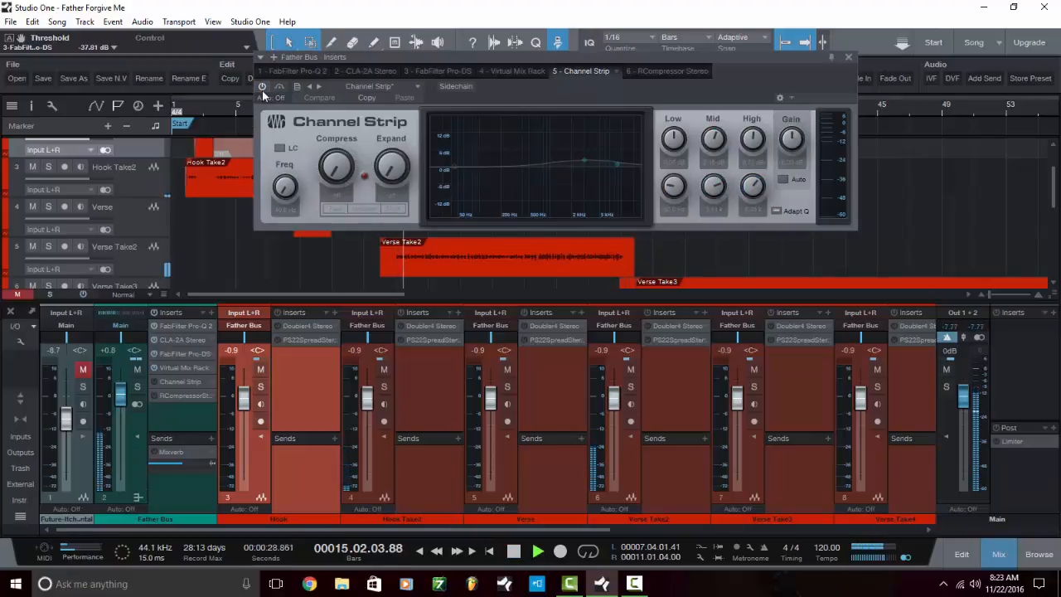
{"action": "left_click", "coordinate": [262, 88]}
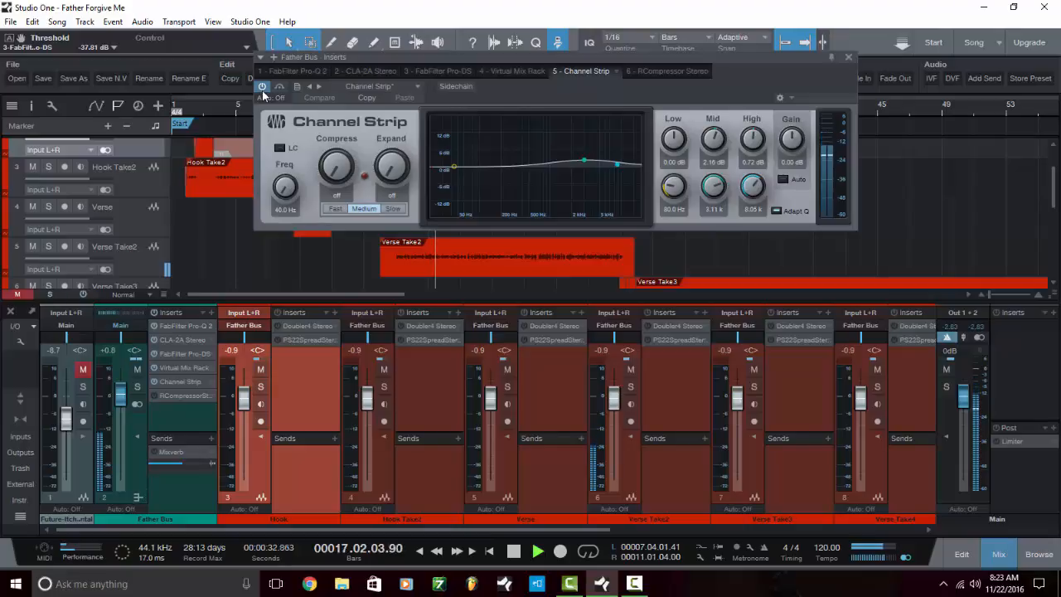
{"action": "left_click", "coordinate": [262, 88]}
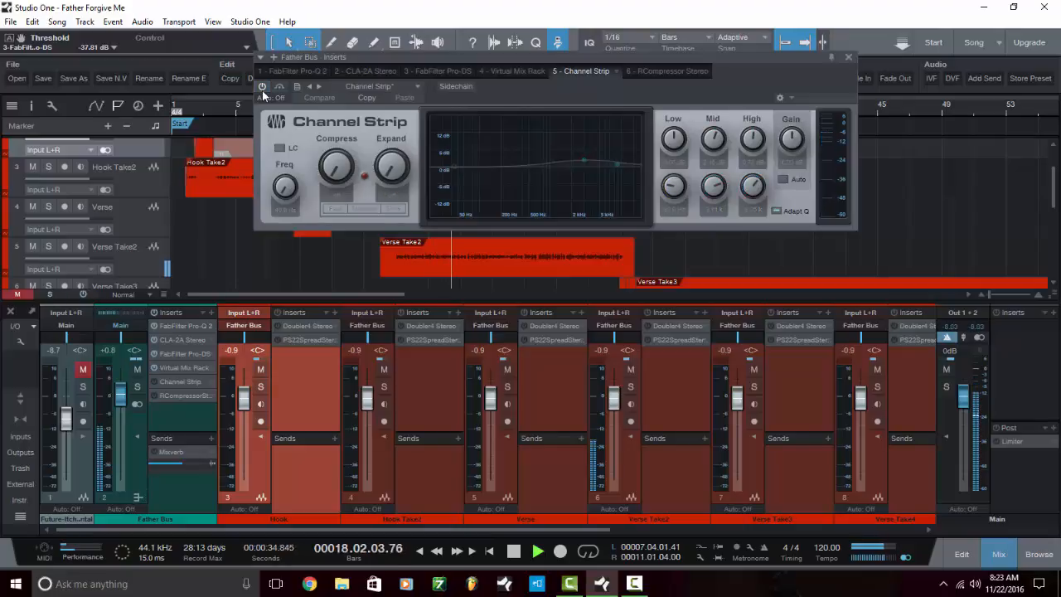
{"action": "left_click", "coordinate": [262, 88]}
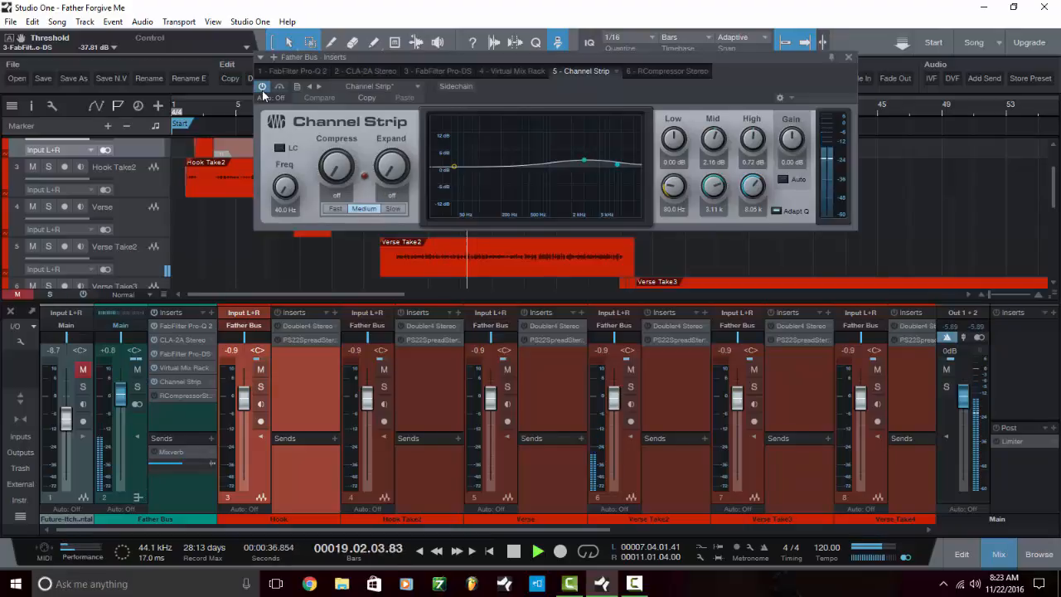
{"action": "left_click", "coordinate": [262, 89]}
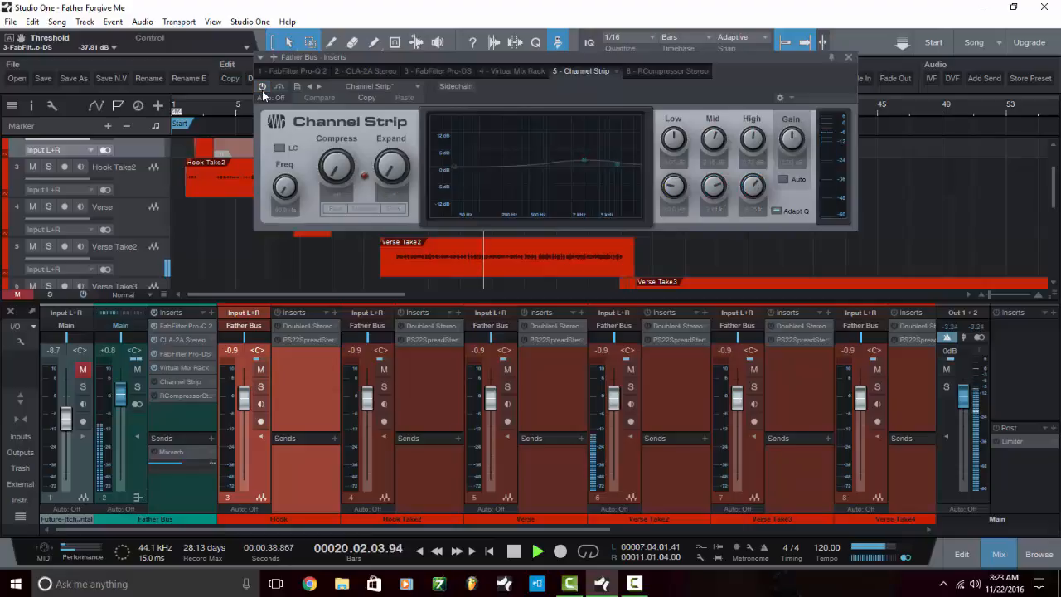
{"action": "left_click", "coordinate": [262, 89]}
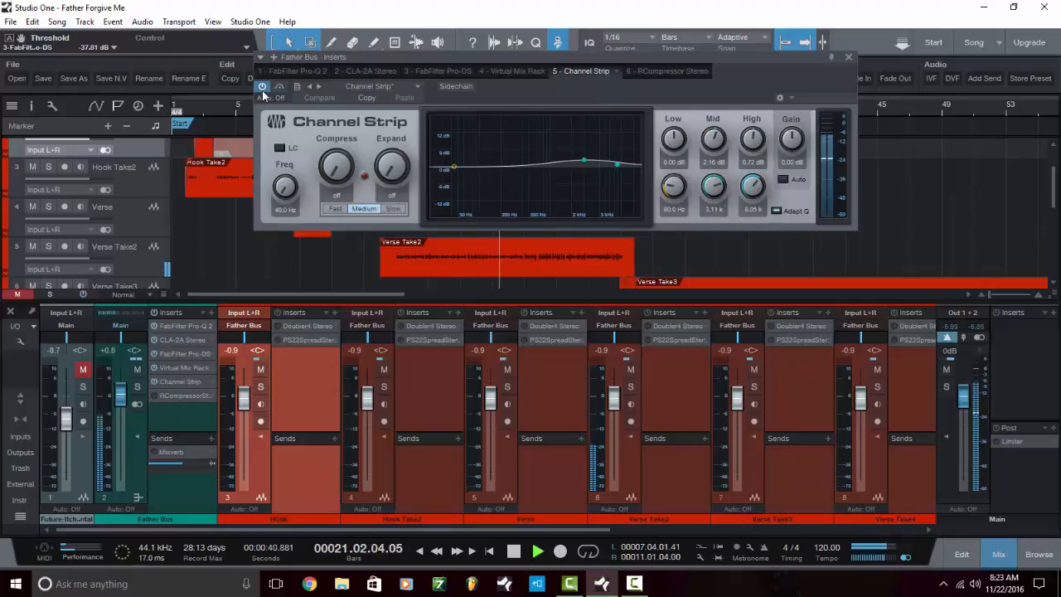
{"action": "left_click", "coordinate": [262, 89]}
{"action": "left_click", "coordinate": [262, 89]}
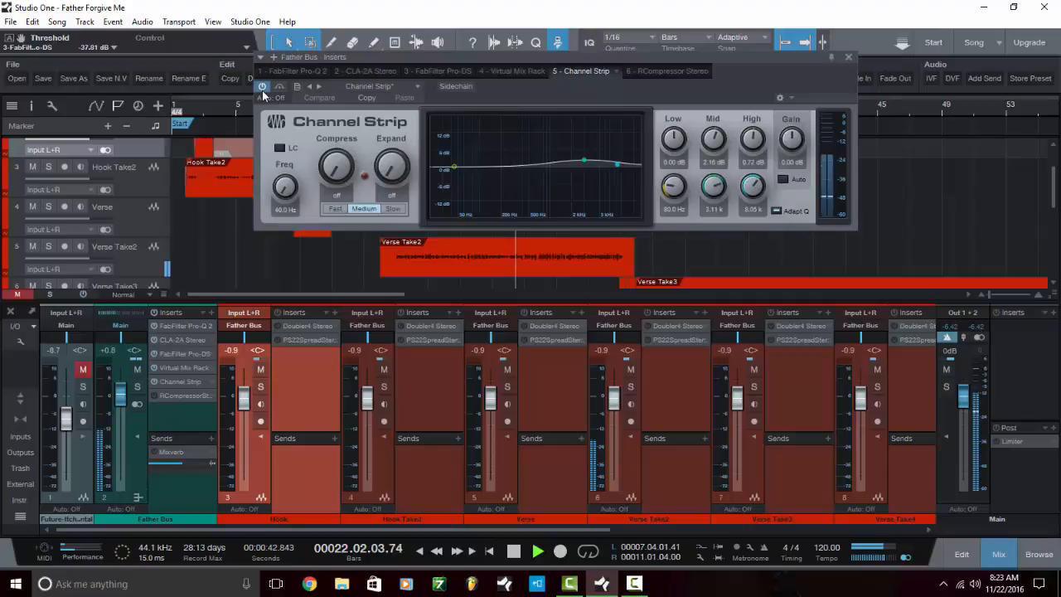
{"action": "key", "text": "space"}
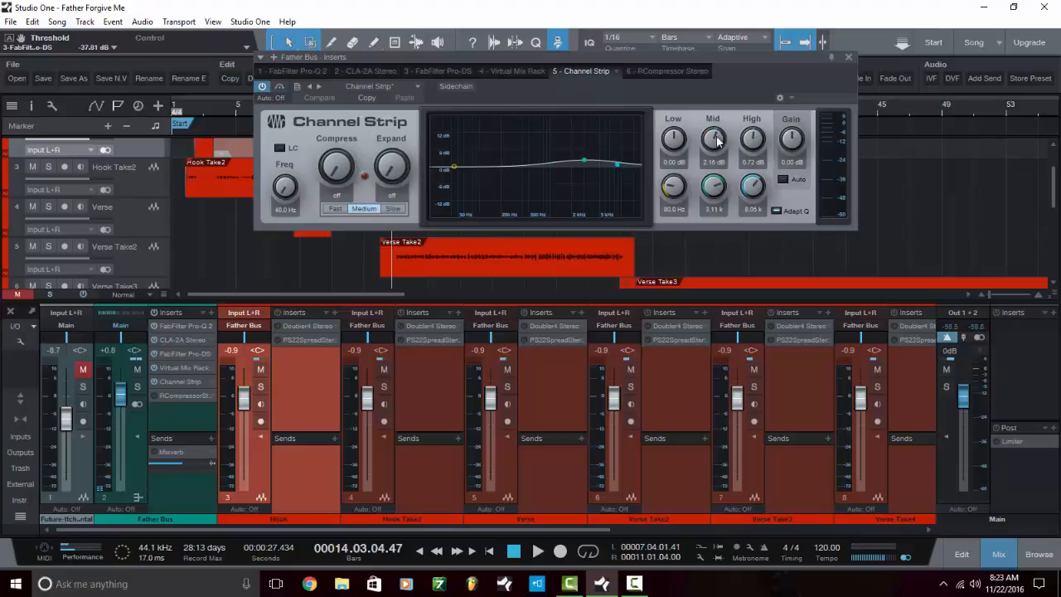
Replay the vocals with the Channel Strip bypassed and reactivated, stop playback, and close the plug-in with it active
{"action": "left_click", "coordinate": [263, 87]}
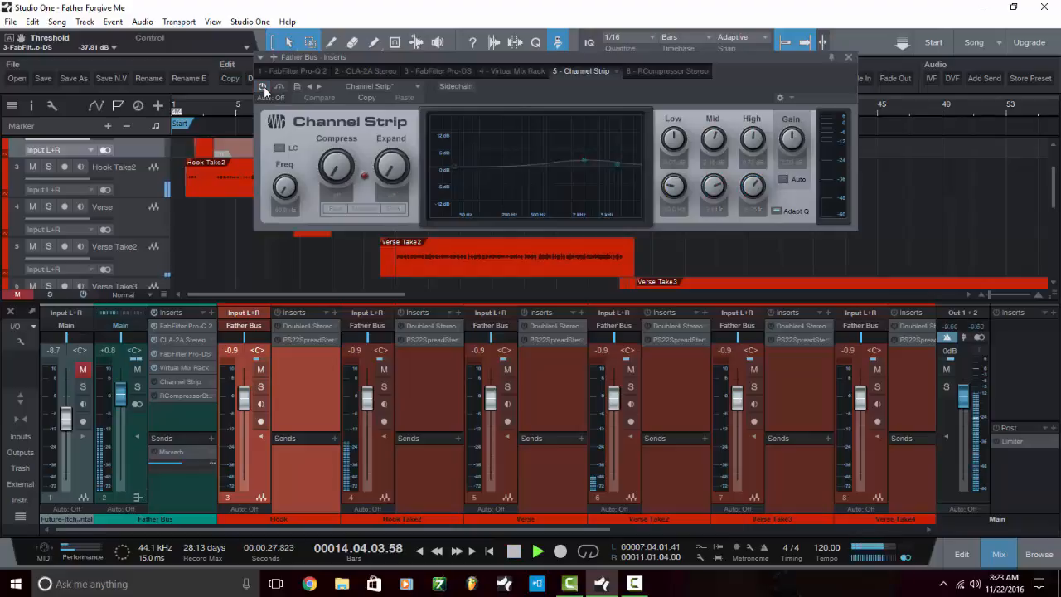
{"action": "left_click", "coordinate": [263, 87]}
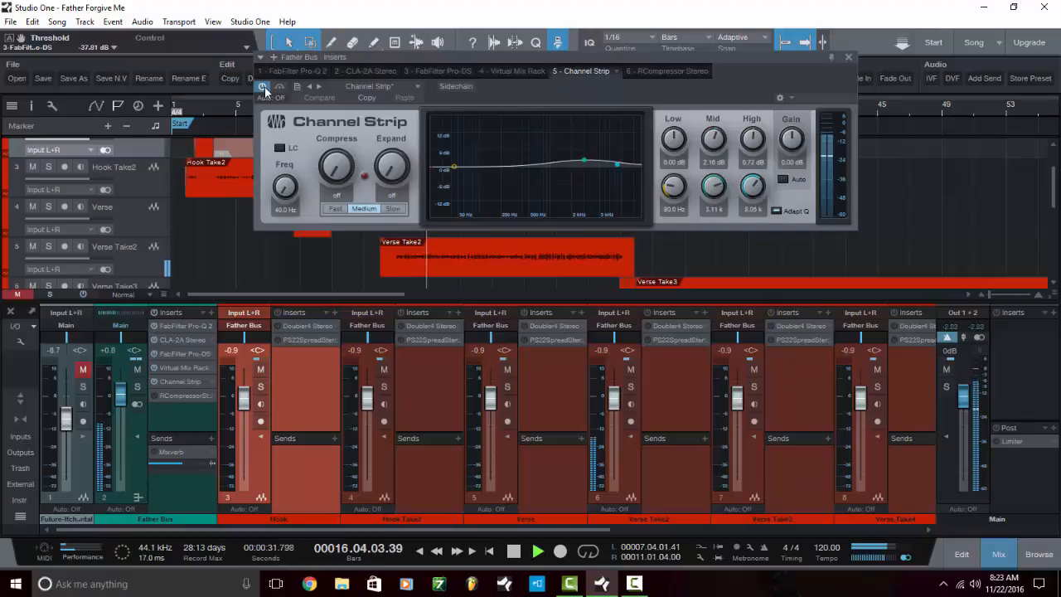
{"action": "key", "text": "space"}
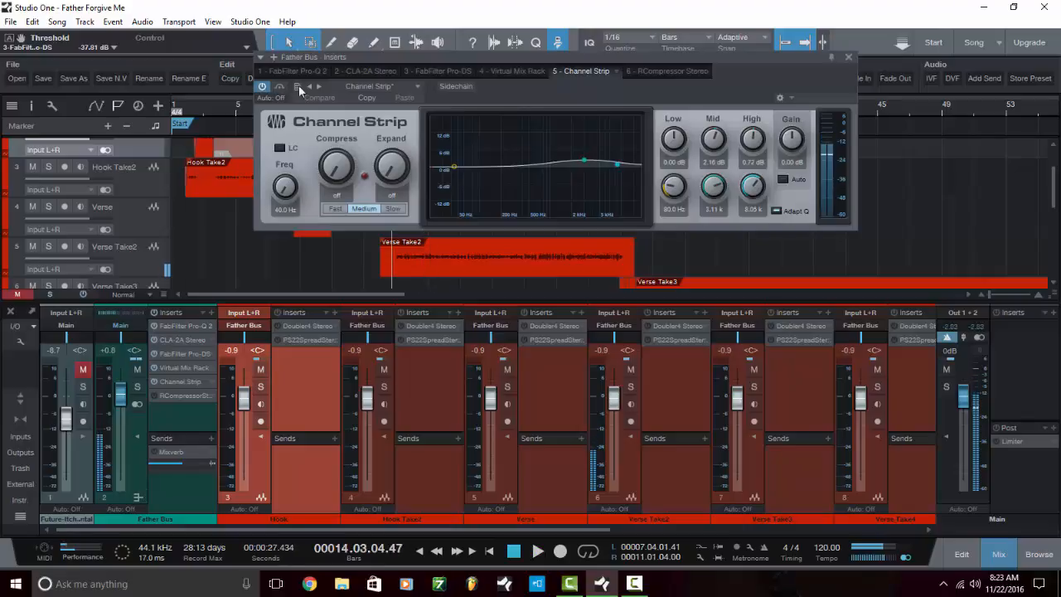
{"action": "left_click", "coordinate": [849, 57]}
Open Father Bus's RCompressor Stereo and look at its attack, release, threshold, ratio and gain settings in a repositioned window
{"action": "left_click", "coordinate": [173, 399]}
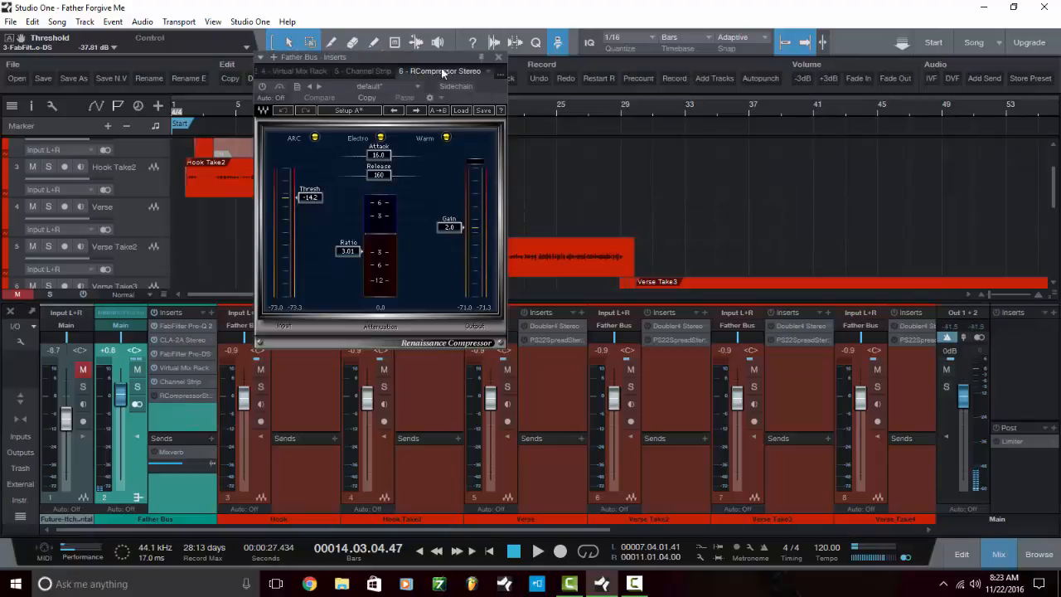
{"action": "left_click_drag", "start_coordinate": [437, 58], "coordinate": [657, 127]}
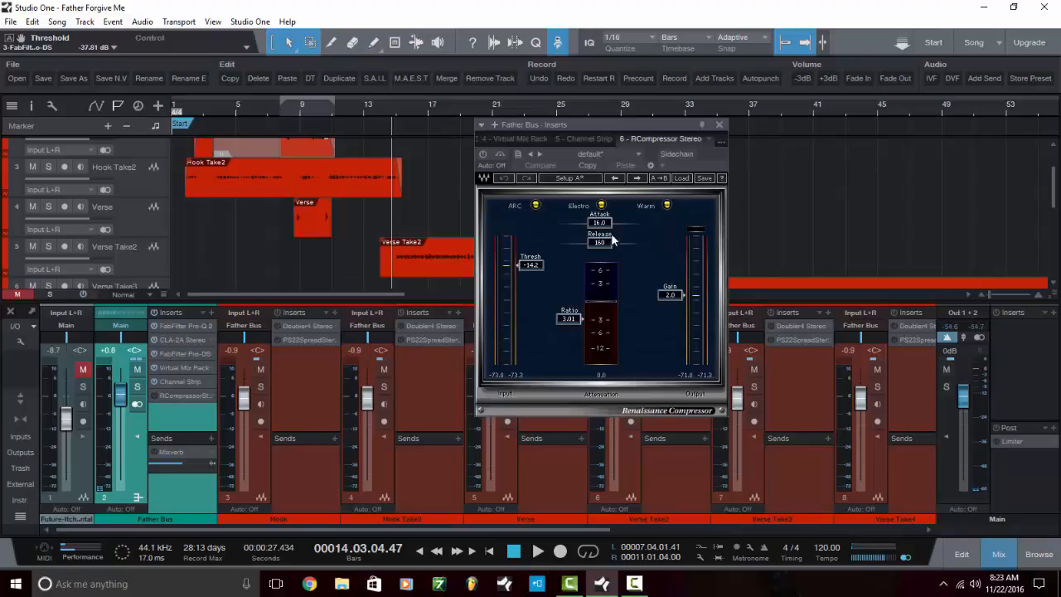
{"action": "left_click_drag", "start_coordinate": [629, 123], "coordinate": [593, 132]}
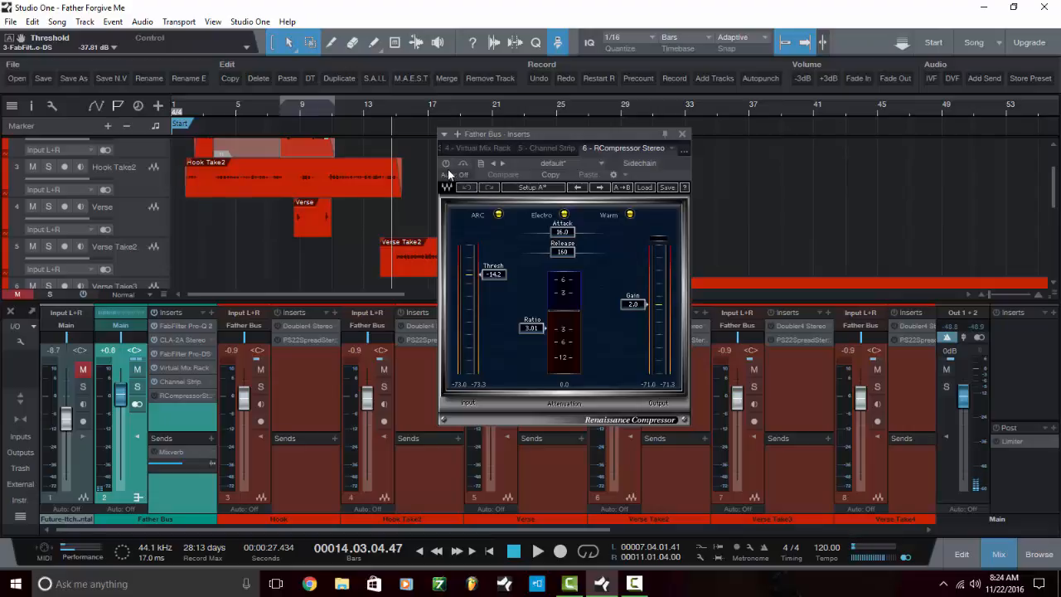
Play the vocals in several passes, switching Father Bus's RCompressor Stereo on and off to compare, and leave it bypassed
{"action": "key", "text": "space"}
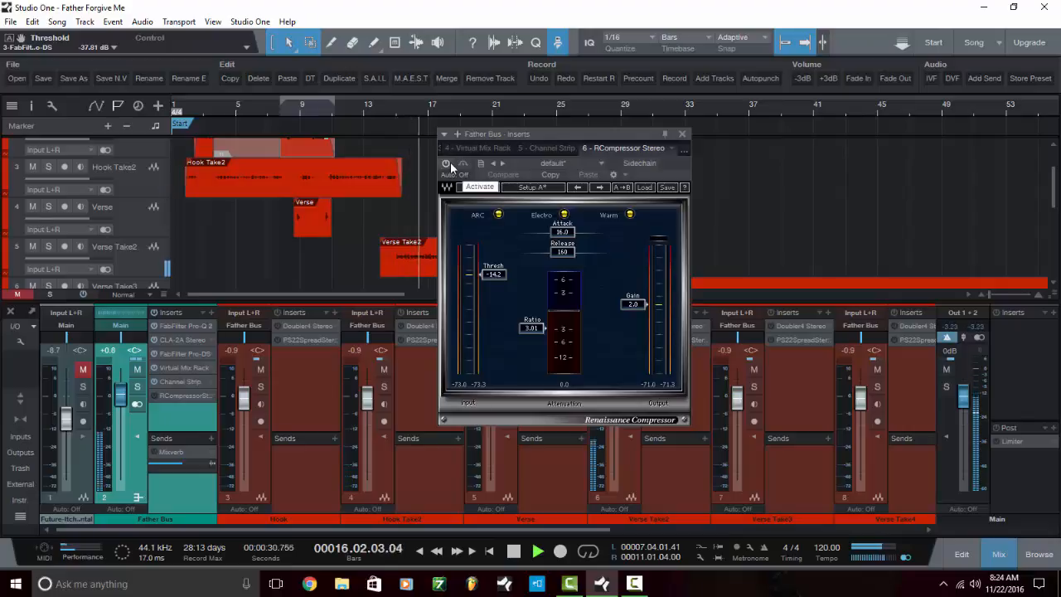
{"action": "key", "text": "space"}
{"action": "key", "text": "space"}
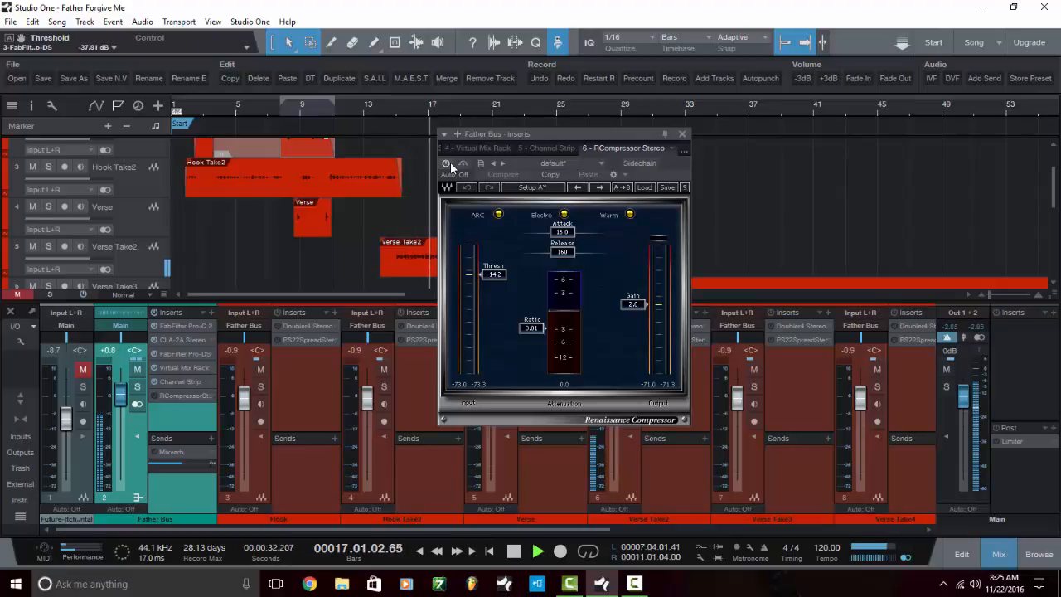
{"action": "key", "text": "space"}
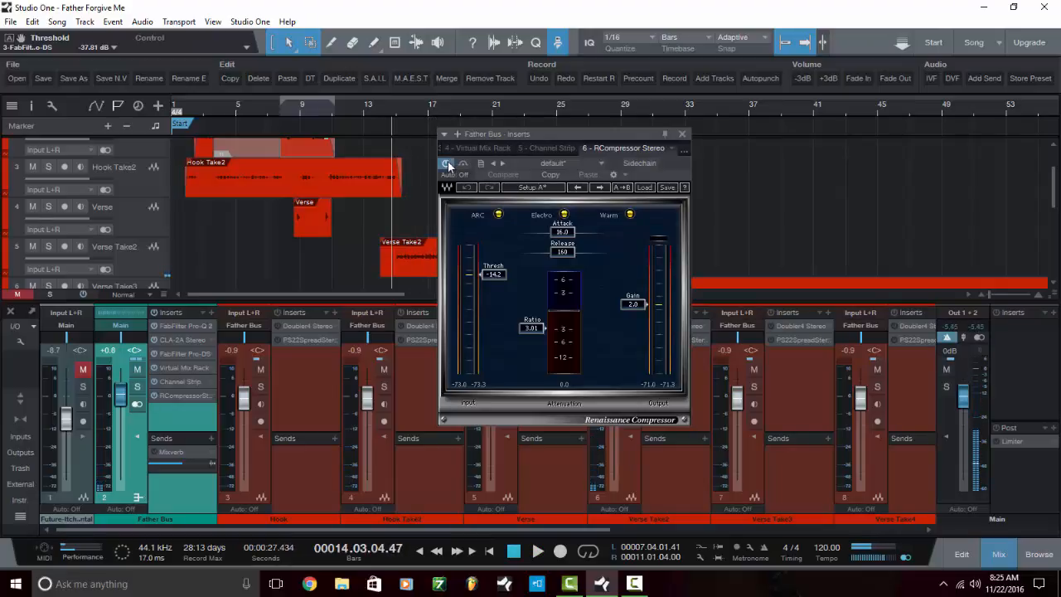
{"action": "key", "text": "space"}
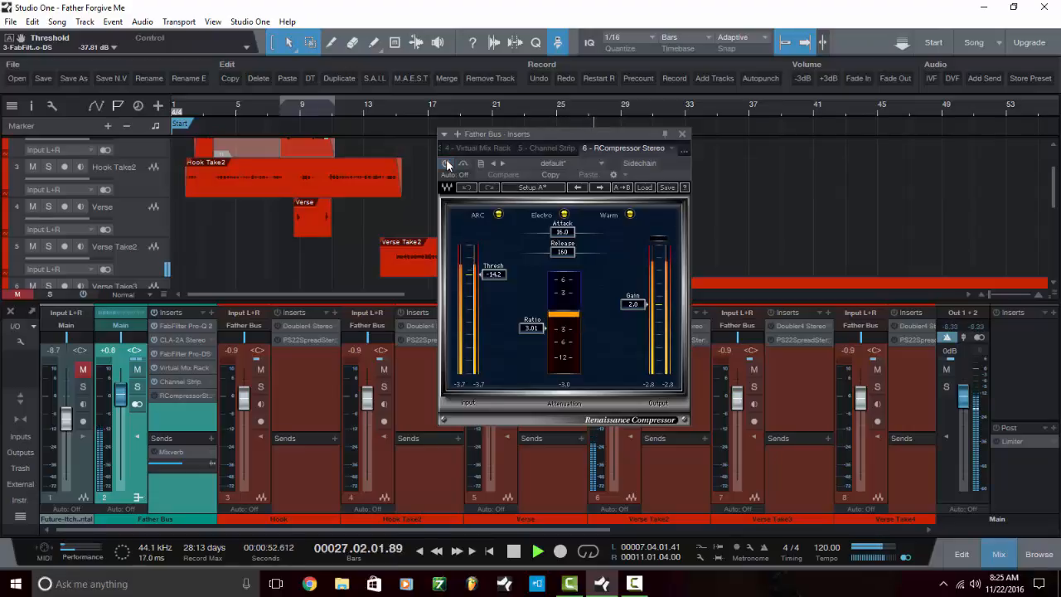
{"action": "left_click", "coordinate": [447, 163]}
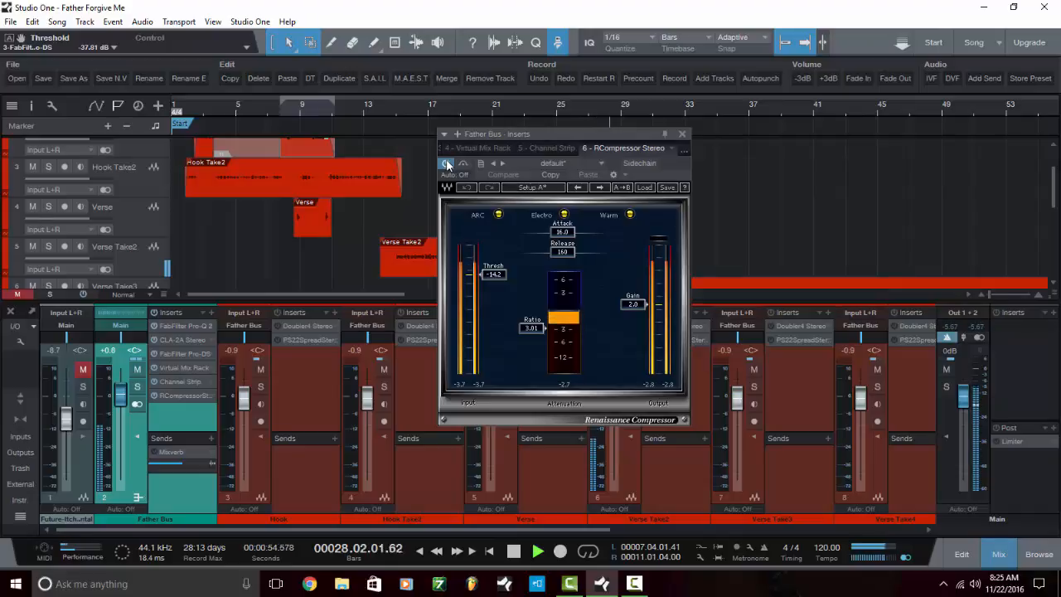
{"action": "key", "text": "space"}
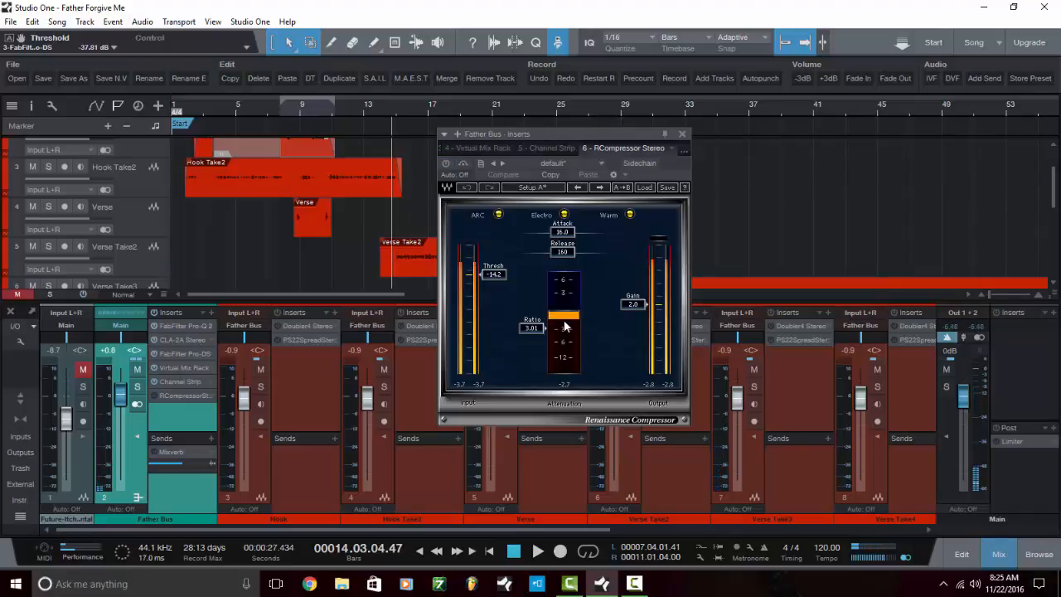
Examine Verse Take2's waveform with the compressor window moved aside, play the section, and activate RCompressor Stereo before stopping
{"action": "left_click_drag", "start_coordinate": [557, 148], "coordinate": [694, 170]}
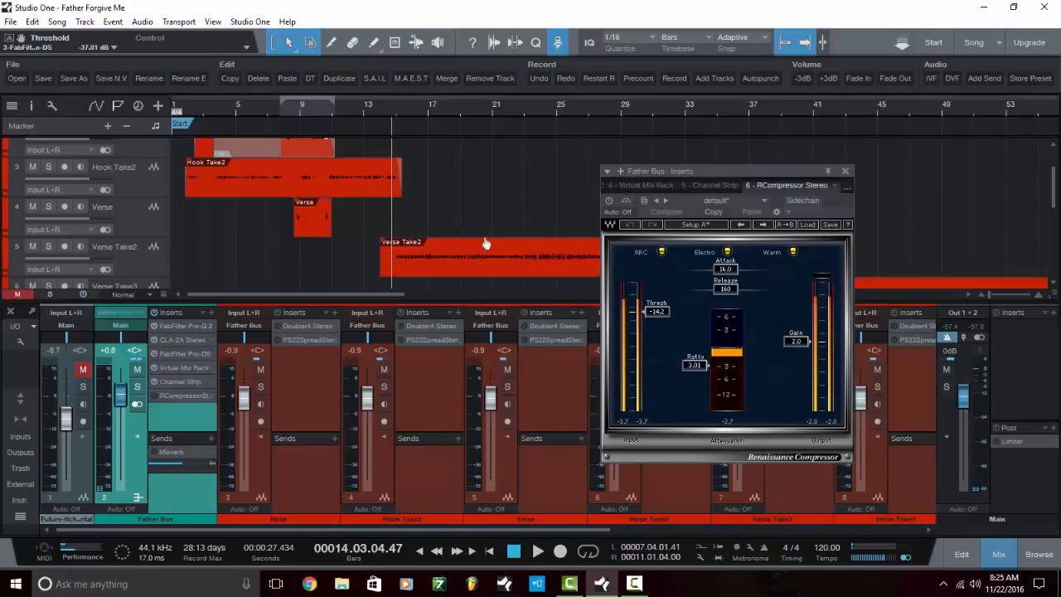
{"action": "scroll", "coordinate": [457, 110], "scroll_direction": "up", "scroll_amount": 3}
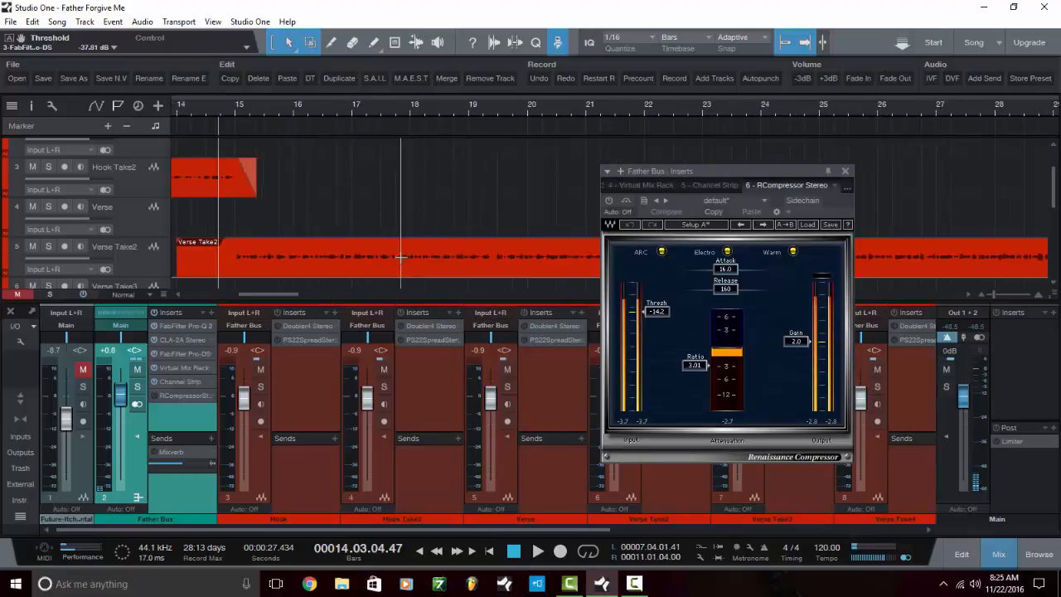
{"action": "scroll", "coordinate": [397, 106], "scroll_direction": "up", "scroll_amount": 3}
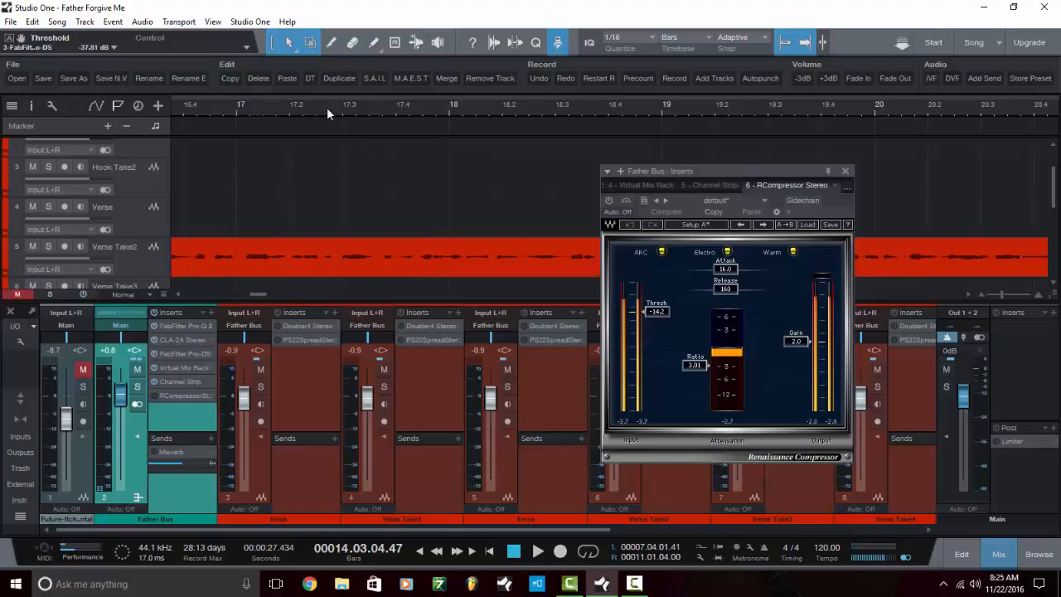
{"action": "scroll", "coordinate": [327, 107], "scroll_direction": "down", "scroll_amount": 3}
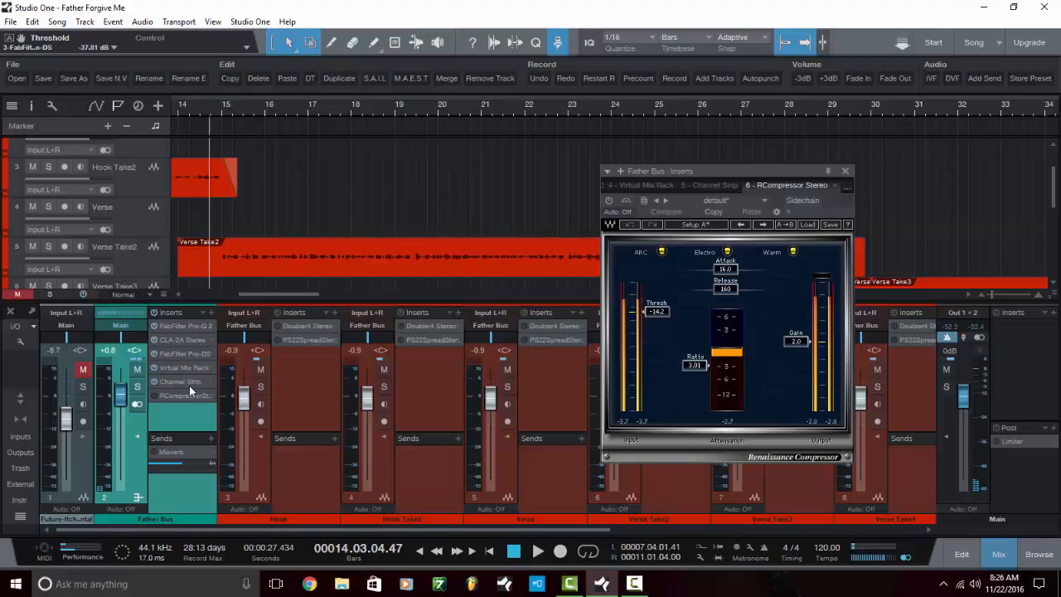
{"action": "left_click", "coordinate": [610, 201]}
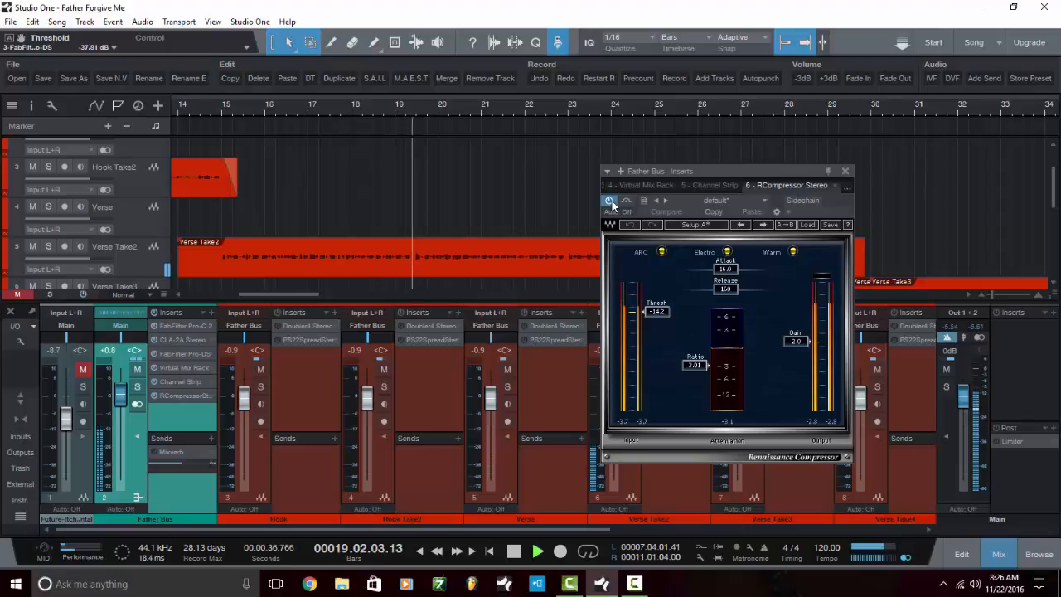
{"action": "key", "text": "space"}
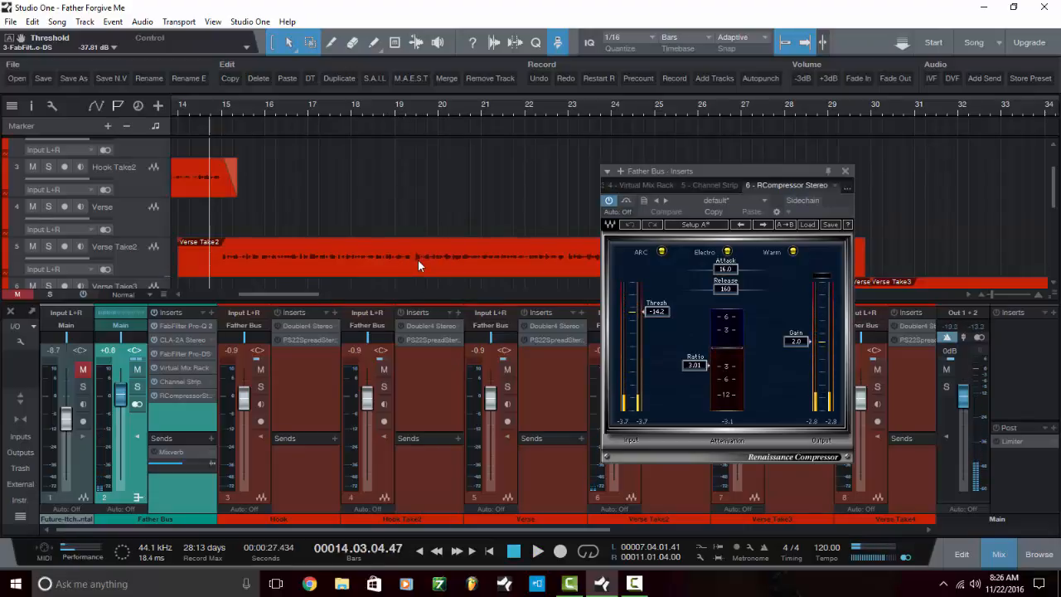
Play Verse Take2 from bar 19 with RCompressor Stereo active, stop playback, and close the plug-in
{"action": "left_click", "coordinate": [397, 110]}
{"action": "key", "text": "space"}
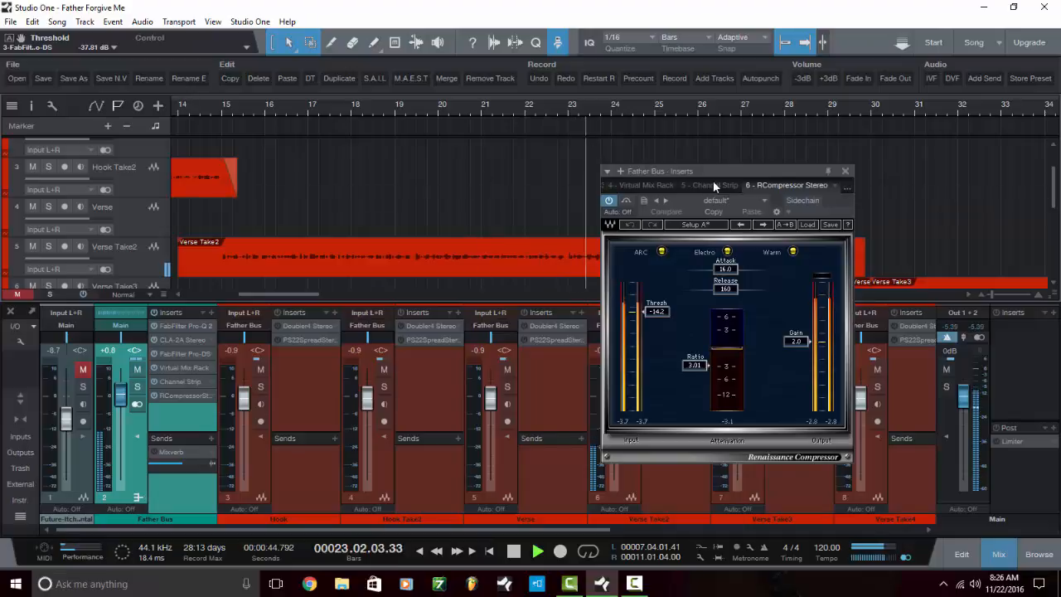
{"action": "left_click_drag", "start_coordinate": [718, 172], "coordinate": [388, 171]}
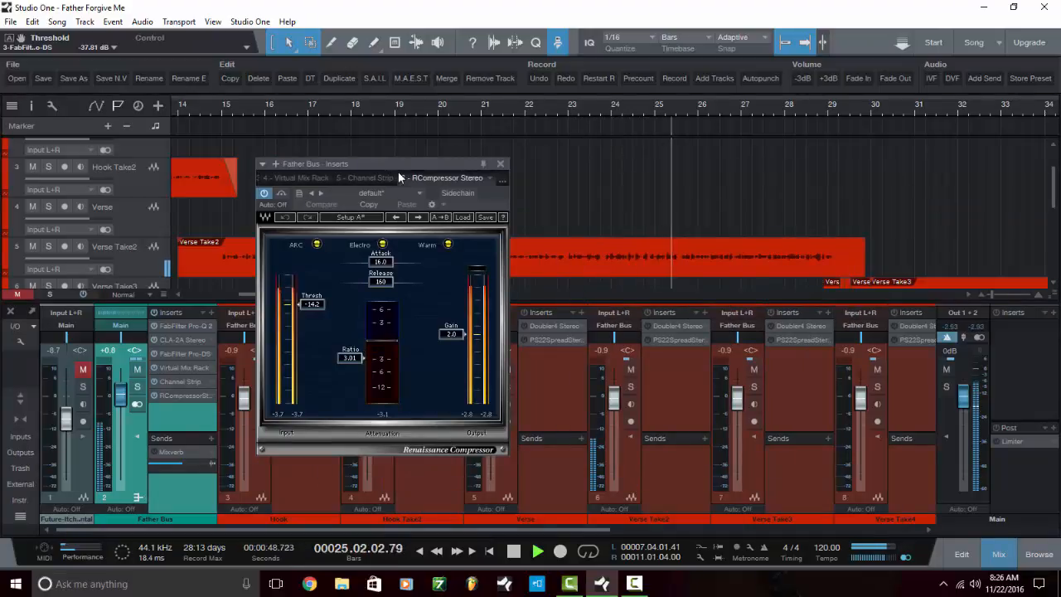
{"action": "key", "text": "space"}
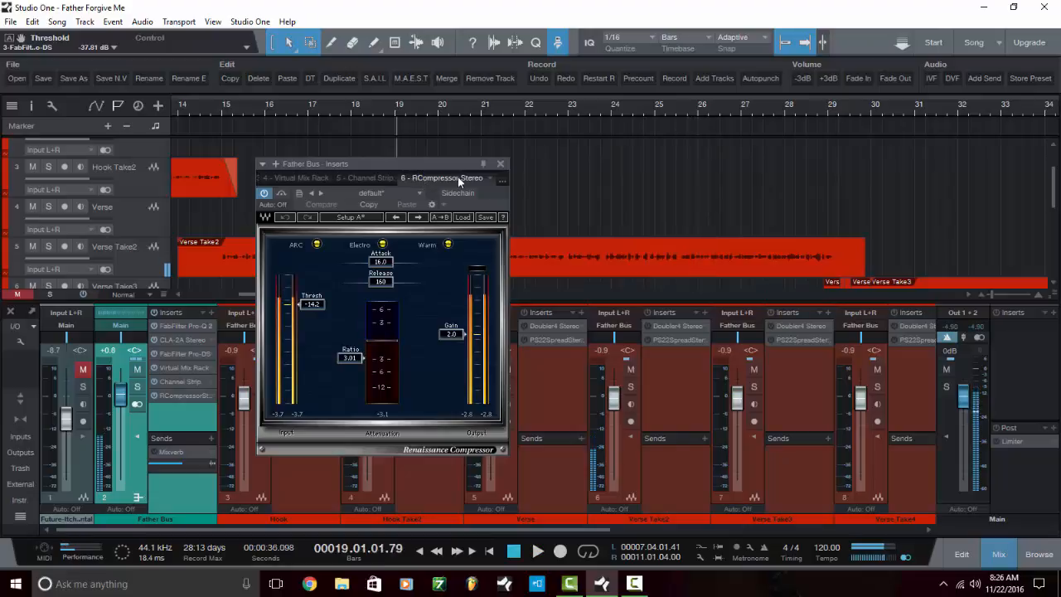
{"action": "left_click", "coordinate": [501, 164]}
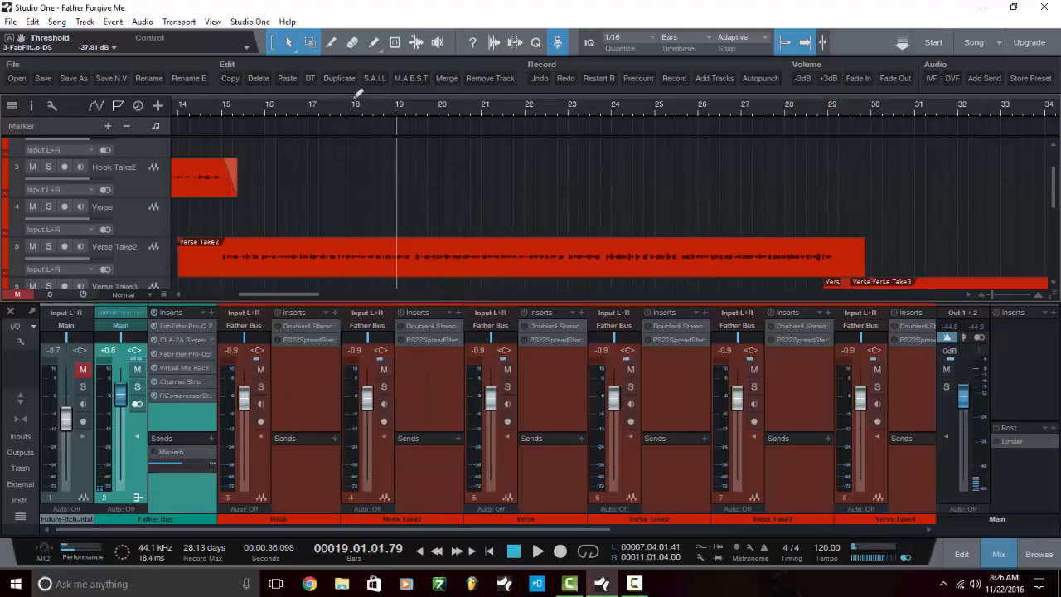
Play the vocals while switching the whole Father Bus insert chain off and back on, then stop playback
{"action": "scroll", "coordinate": [350, 114], "scroll_direction": "down", "scroll_amount": 4}
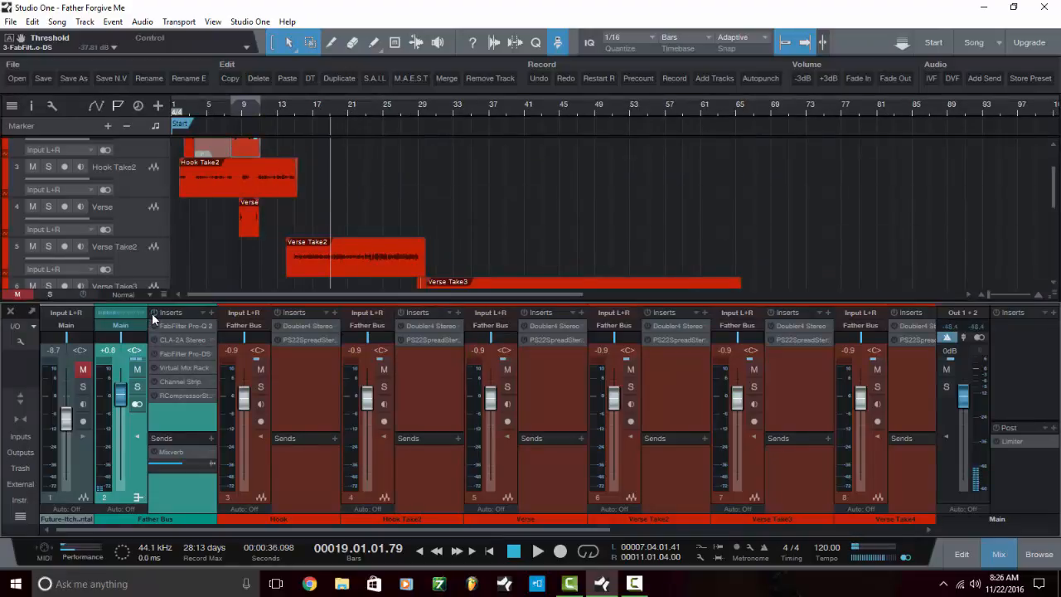
{"action": "key", "text": "space"}
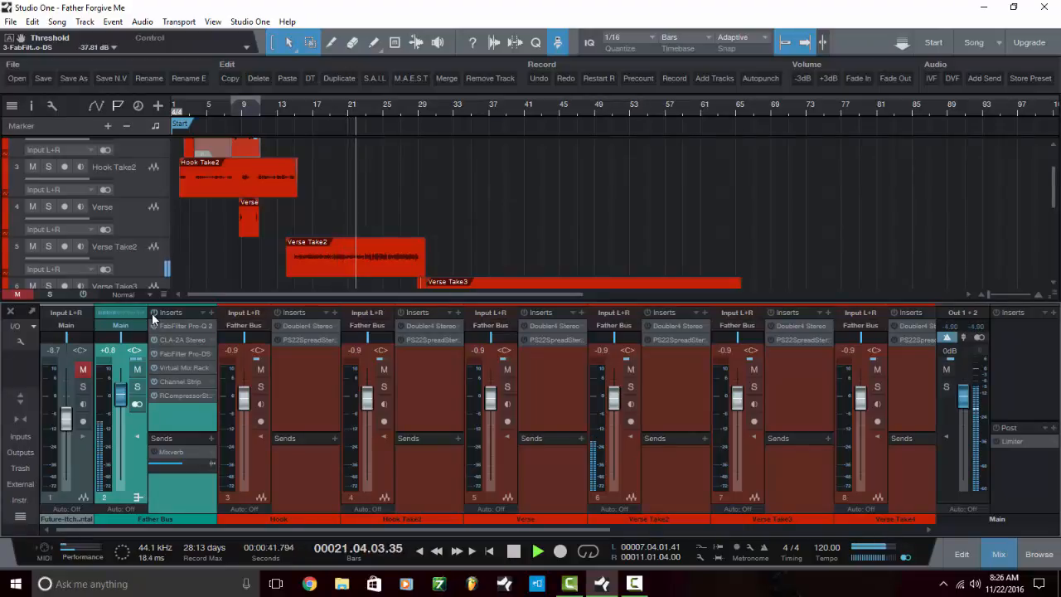
{"action": "key", "text": "space"}
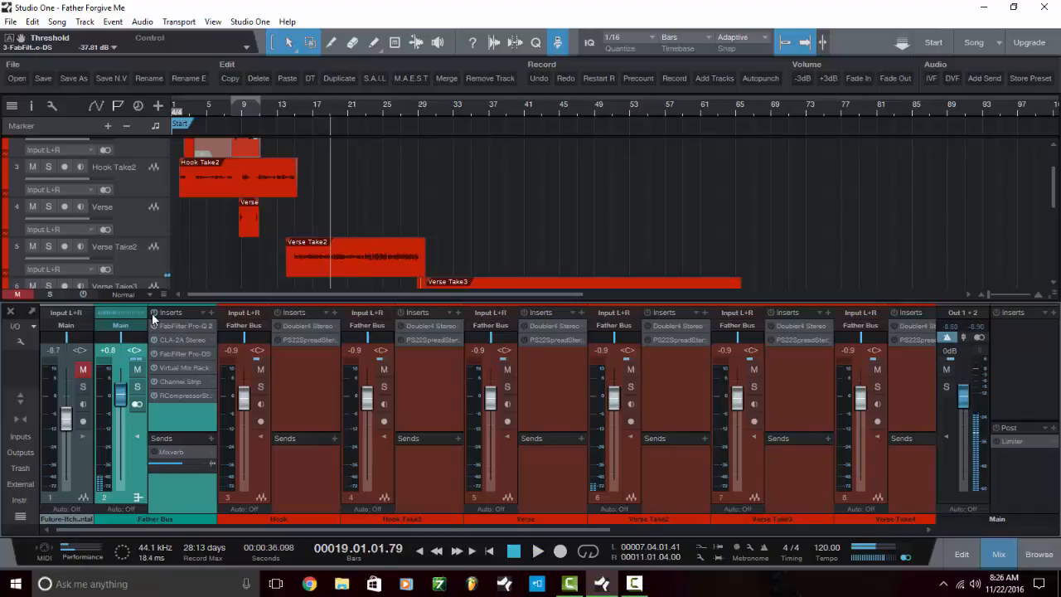
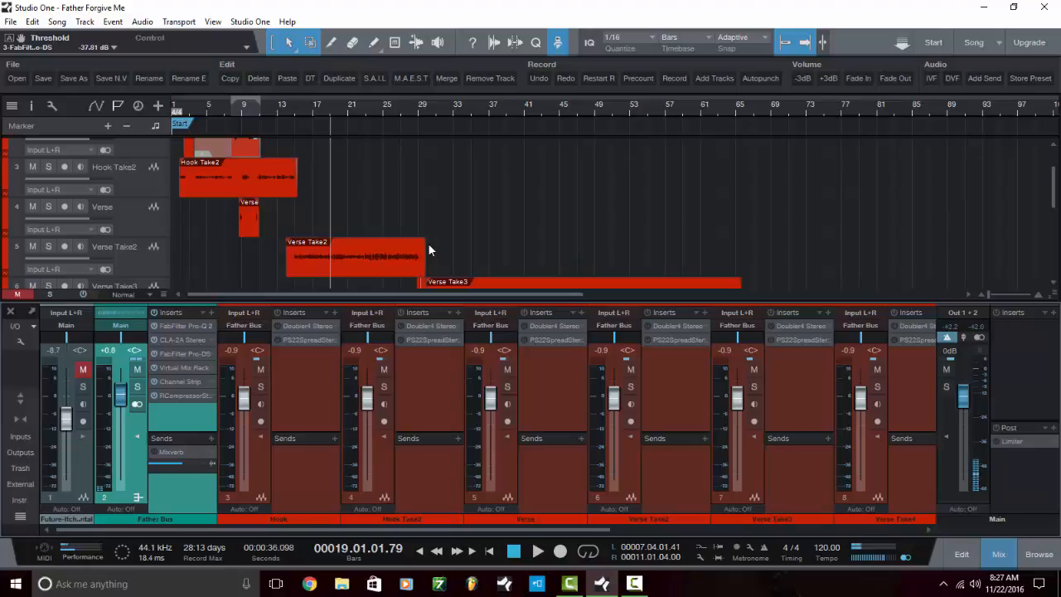
Look over the vocal tracks, open Father Bus's Mixverb send to view its BigGarage reverb settings, and close it
{"action": "scroll", "coordinate": [336, 191], "scroll_direction": "up", "scroll_amount": 2}
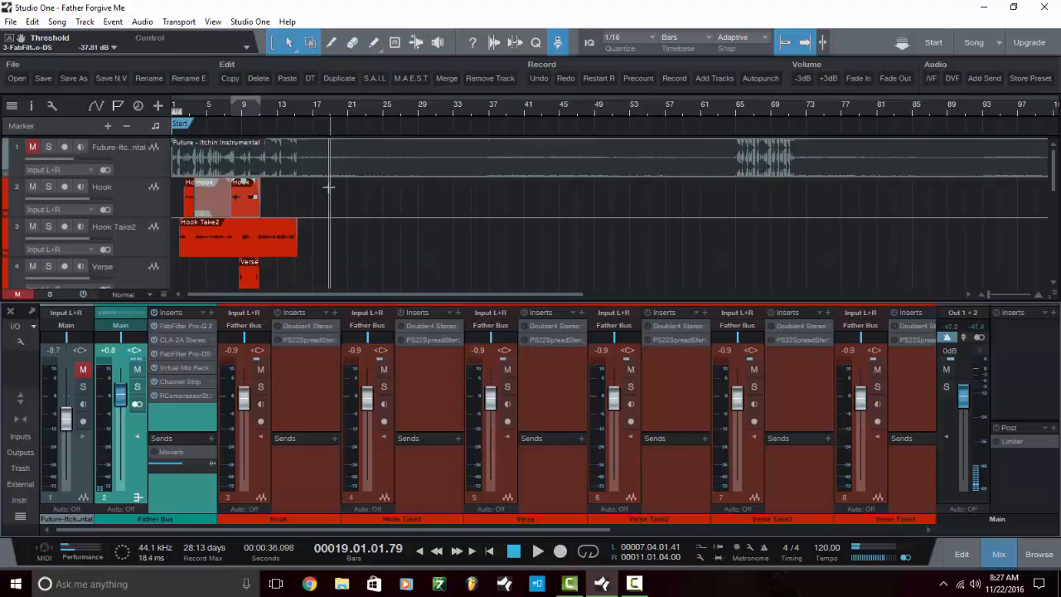
{"action": "scroll", "coordinate": [350, 224], "scroll_direction": "down", "scroll_amount": 2}
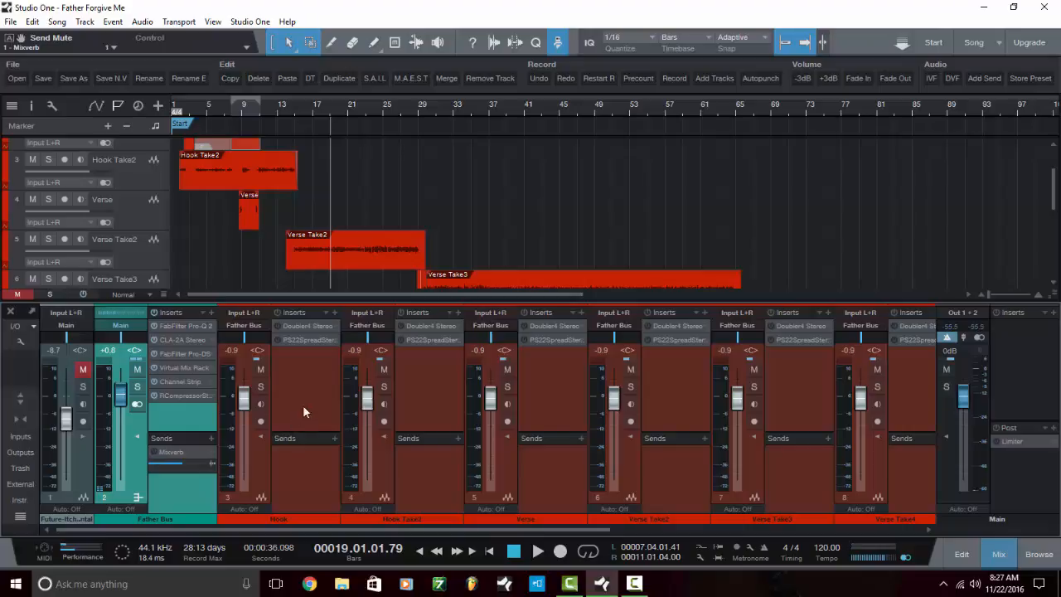
{"action": "double_click", "coordinate": [170, 455]}
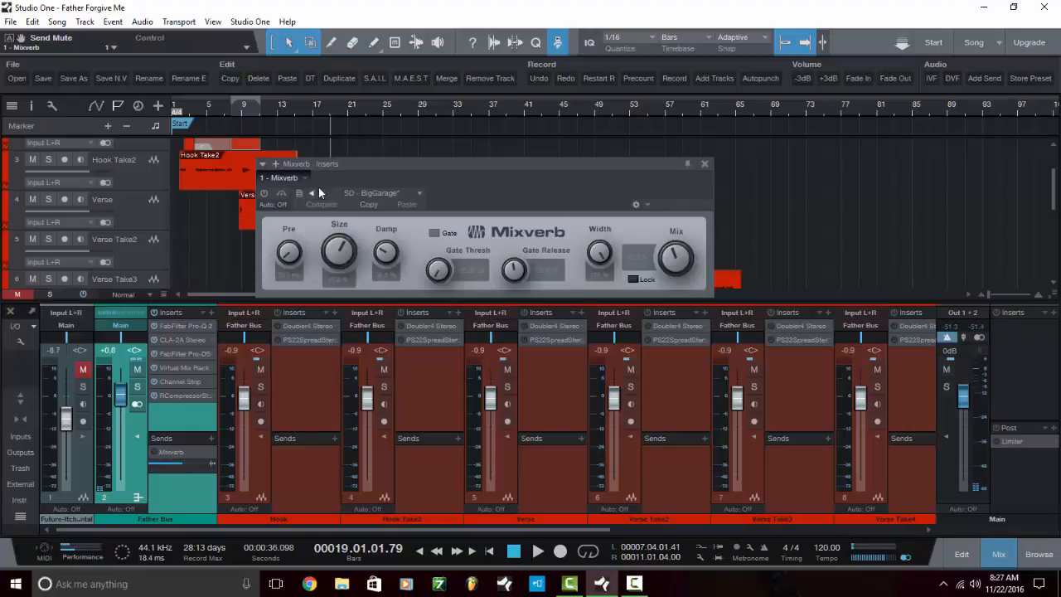
{"action": "left_click", "coordinate": [706, 166]}
Activate the Doubler4 Stereo inserts on the hook and verse tracks while looking over the mixer channels
{"action": "scroll", "coordinate": [324, 275], "scroll_direction": "down", "scroll_amount": 1}
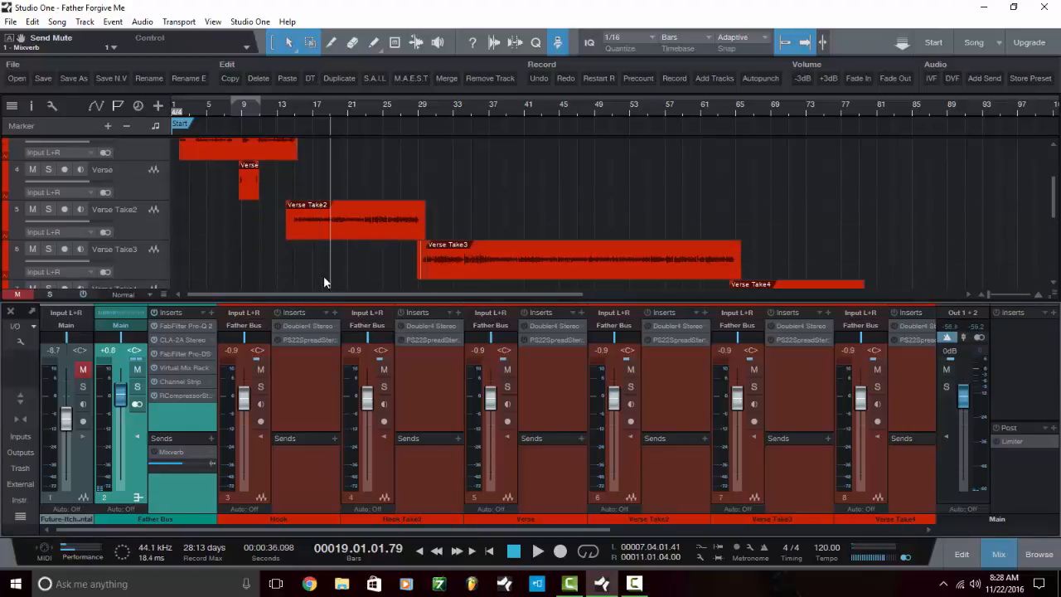
{"action": "scroll", "coordinate": [324, 282], "scroll_direction": "down", "scroll_amount": 2}
{"action": "scroll", "coordinate": [363, 224], "scroll_direction": "up", "scroll_amount": 1}
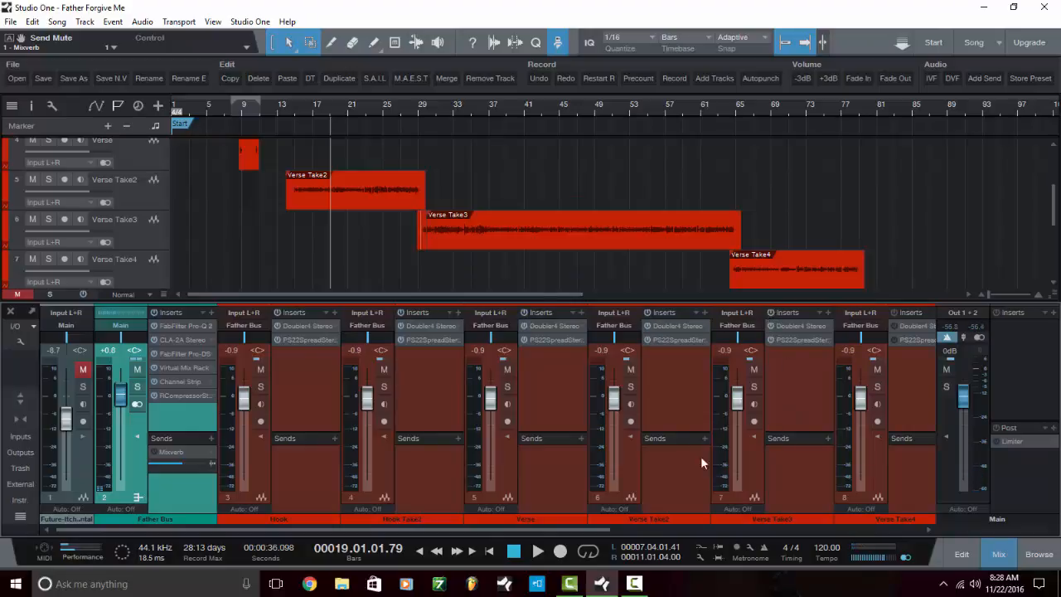
{"action": "mouse_move", "coordinate": [571, 531]}
{"action": "left_click_drag", "start_coordinate": [572, 531], "coordinate": [745, 525]}
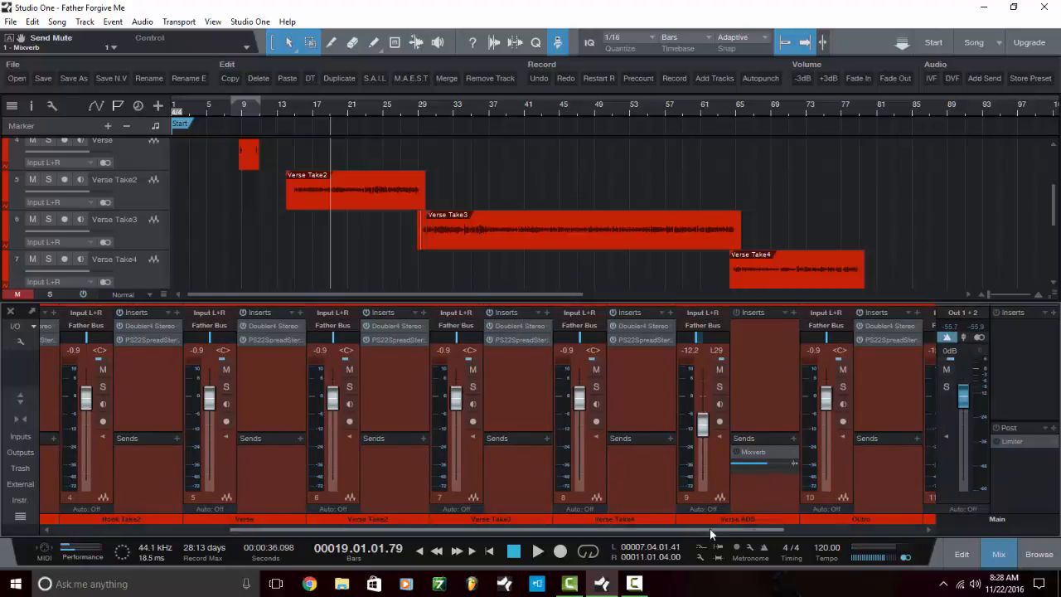
{"action": "left_click_drag", "start_coordinate": [709, 528], "coordinate": [533, 514]}
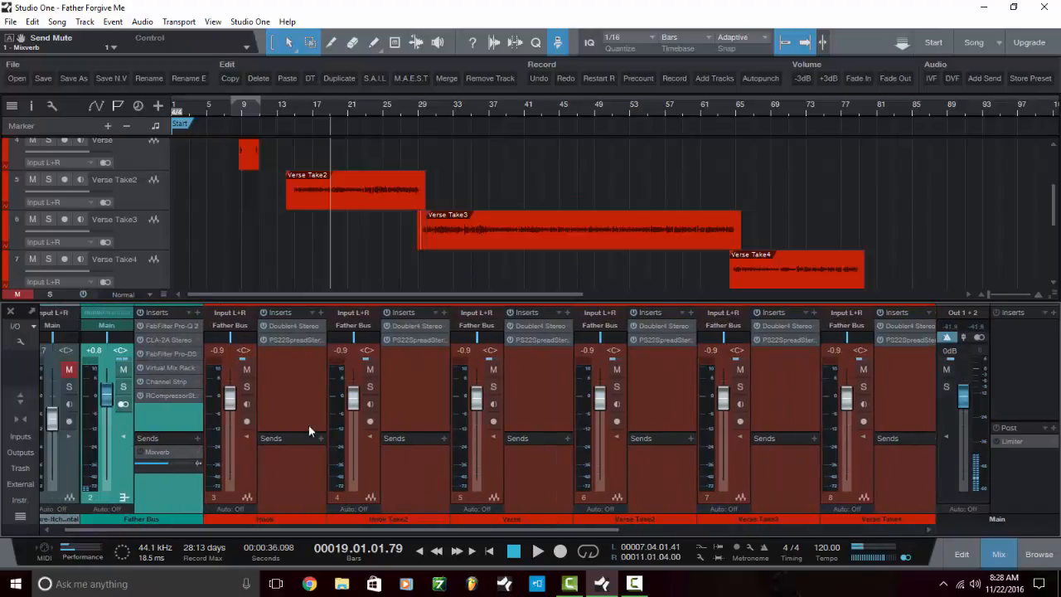
Look at the Hook track's Doubler4 Stereo settings, close the plug-in, and review the remaining vocal channels' inserts
{"action": "left_click", "coordinate": [292, 326]}
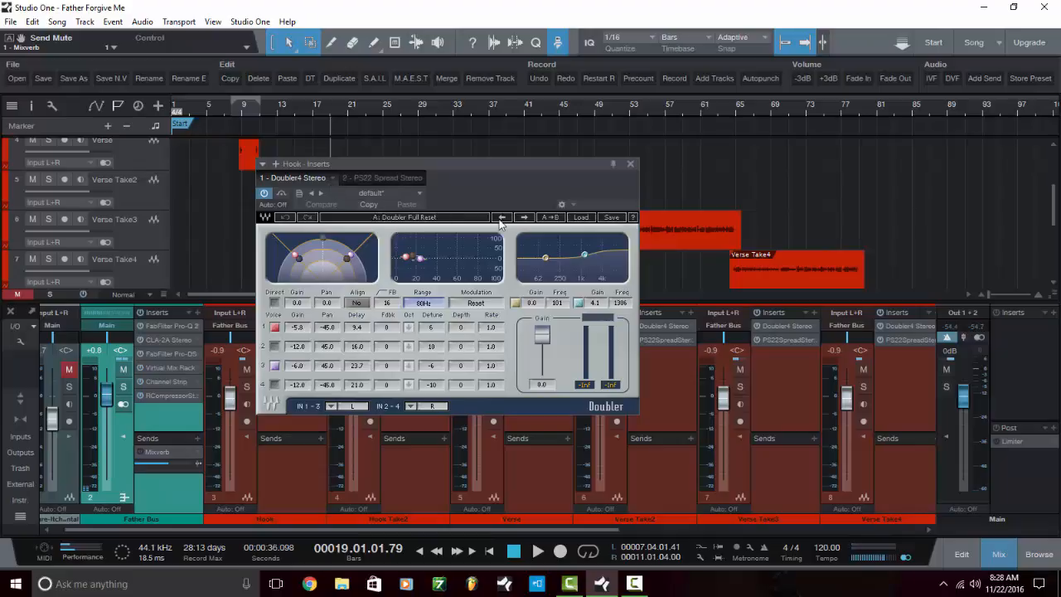
{"action": "left_click", "coordinate": [630, 164]}
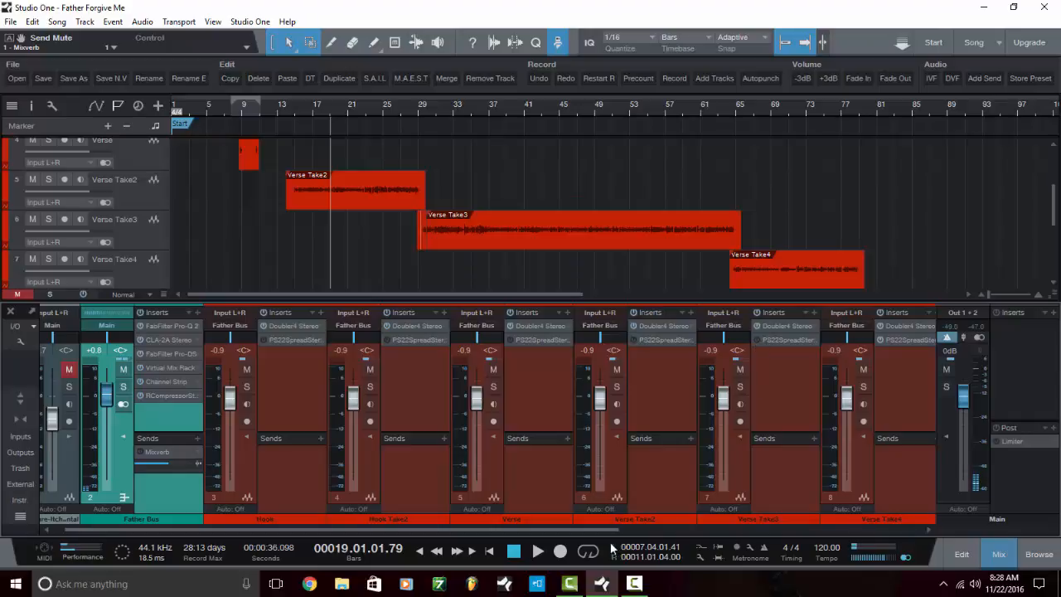
{"action": "left_click_drag", "start_coordinate": [649, 529], "coordinate": [710, 526]}
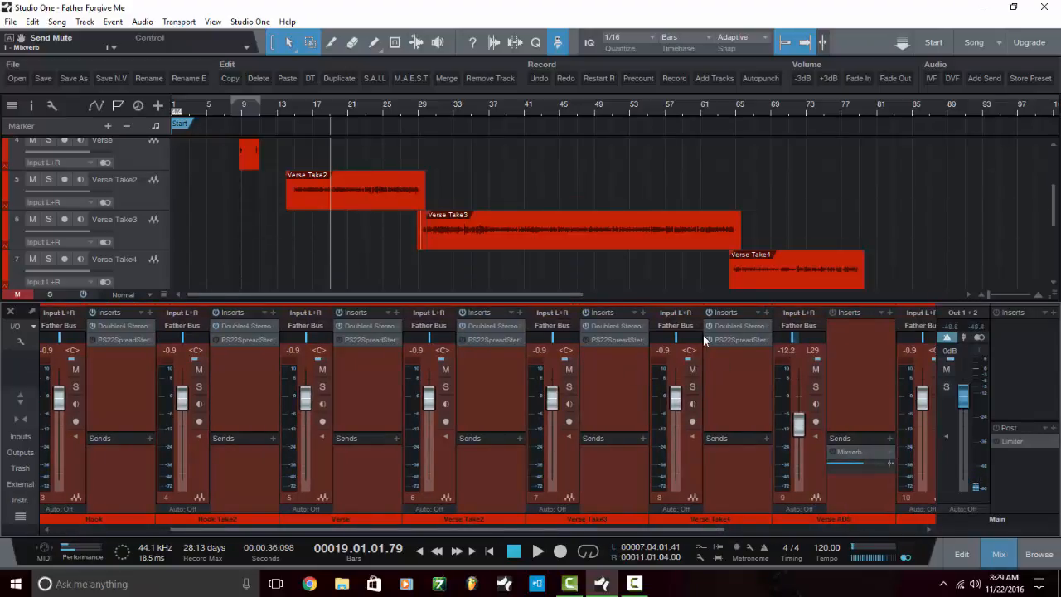
{"action": "left_click_drag", "start_coordinate": [668, 523], "coordinate": [812, 523]}
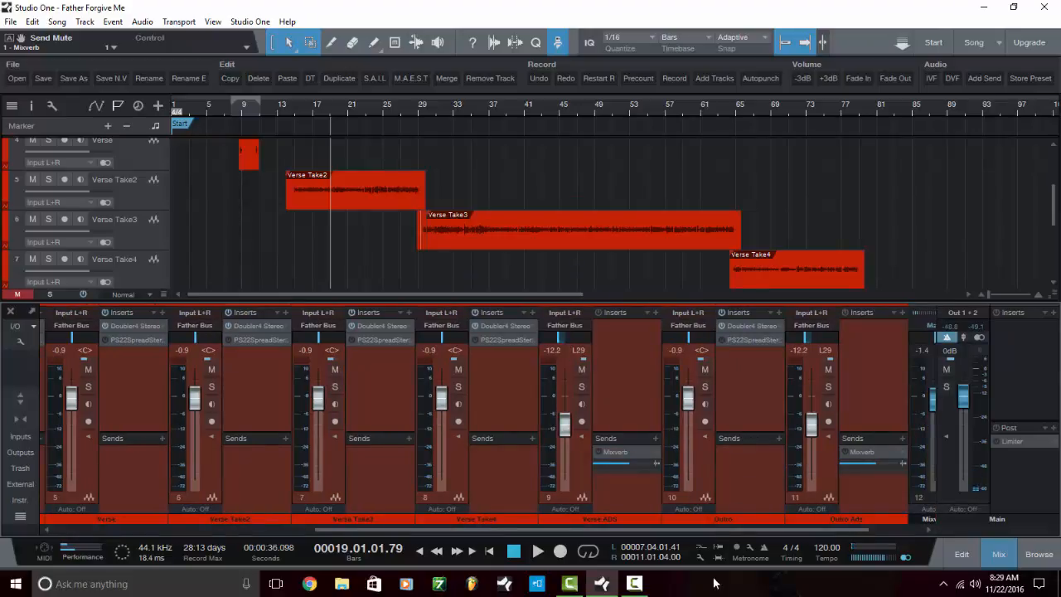
{"action": "left_click_drag", "start_coordinate": [716, 533], "coordinate": [407, 523]}
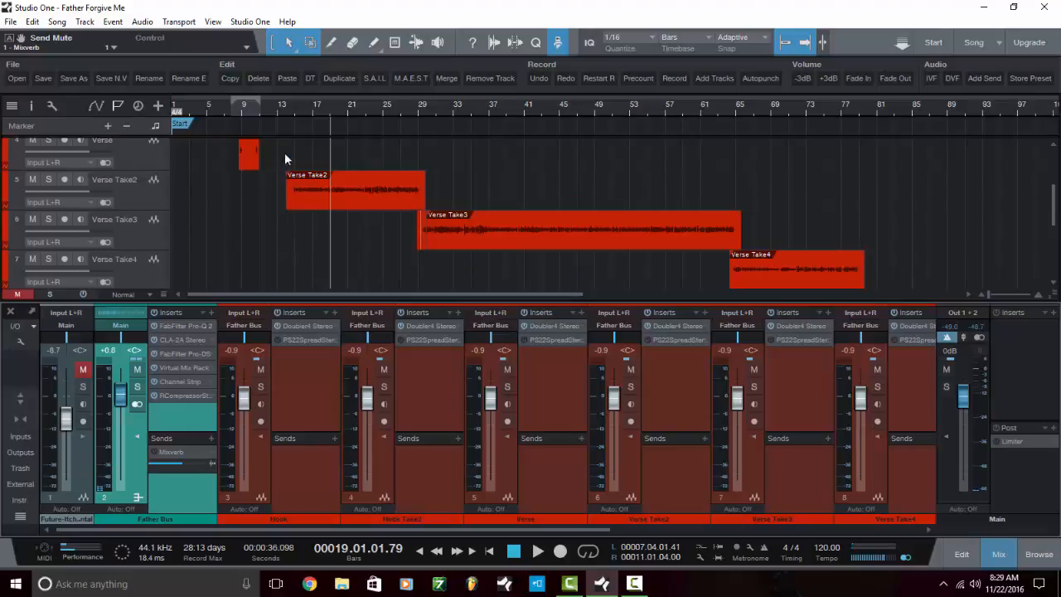
Play Verse Take2 from around bar 14 several times, comparing it with its Doubler4 Stereo insert on and off
{"action": "left_click", "coordinate": [294, 112]}
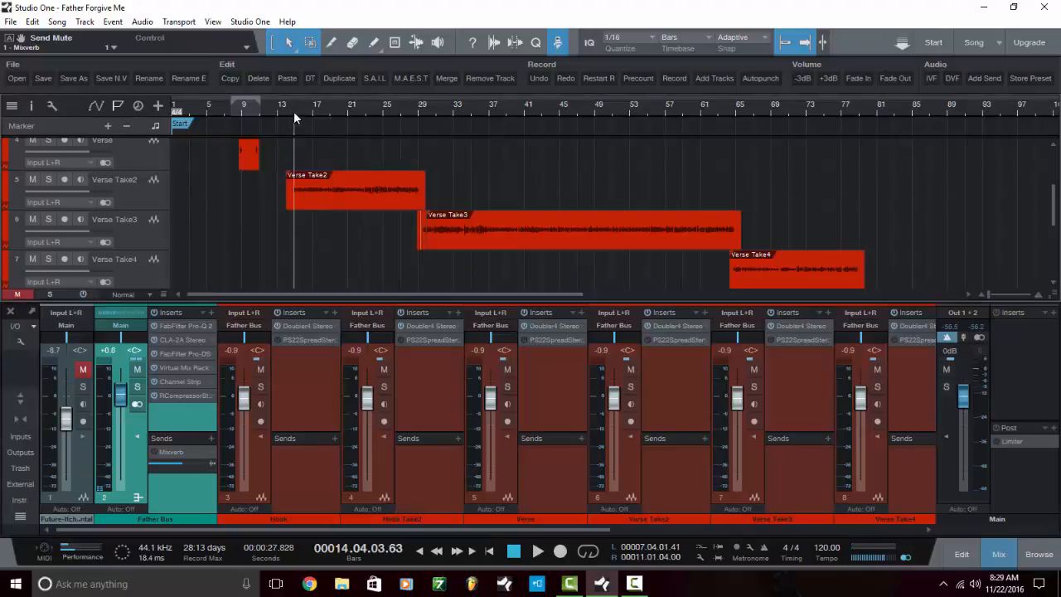
{"action": "left_click", "coordinate": [279, 327]}
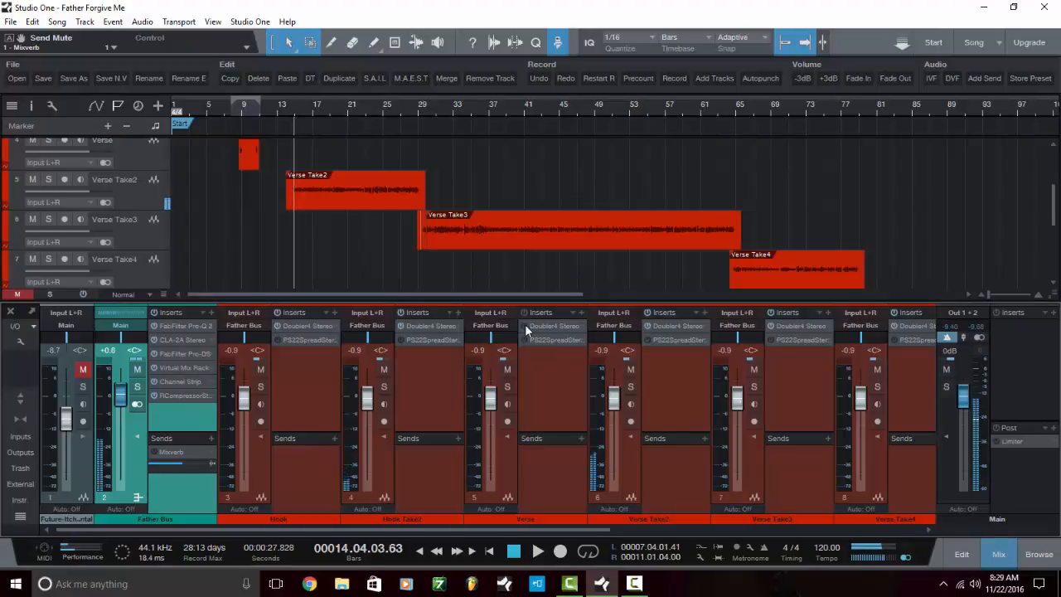
{"action": "key", "text": "space"}
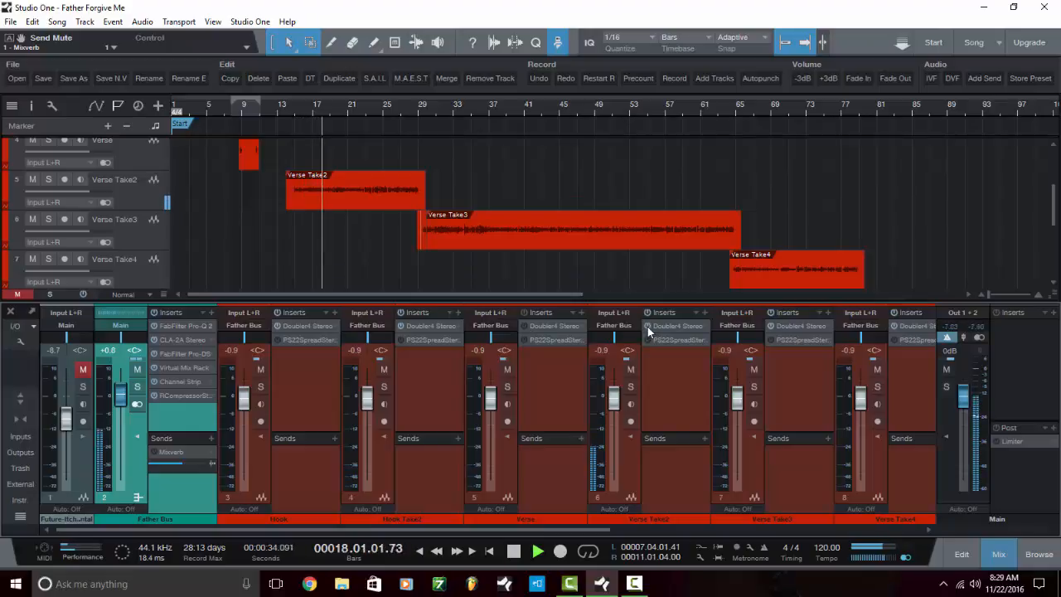
{"action": "key", "text": "space"}
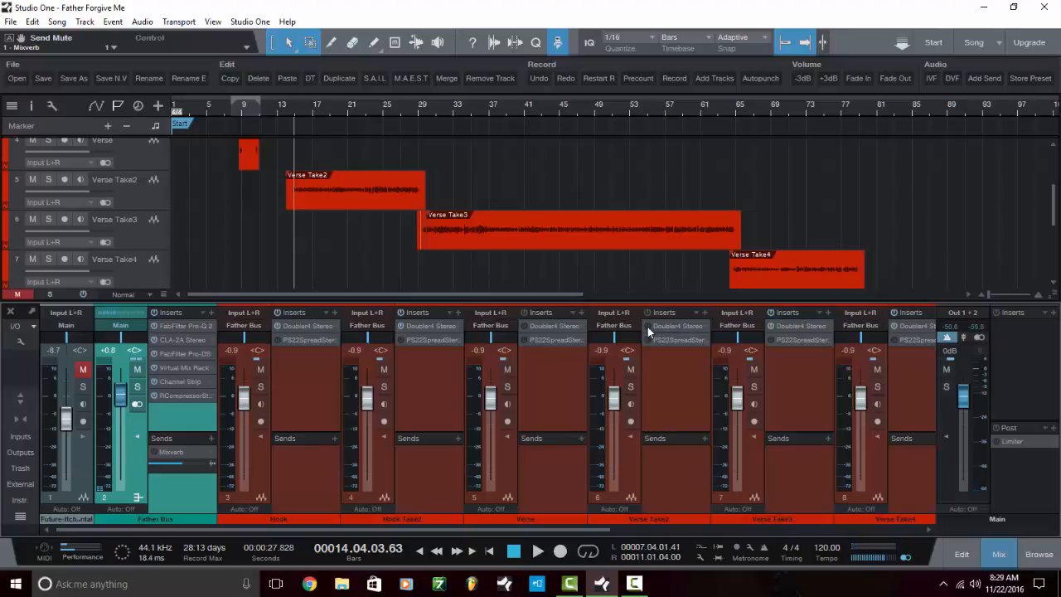
{"action": "key", "text": "space"}
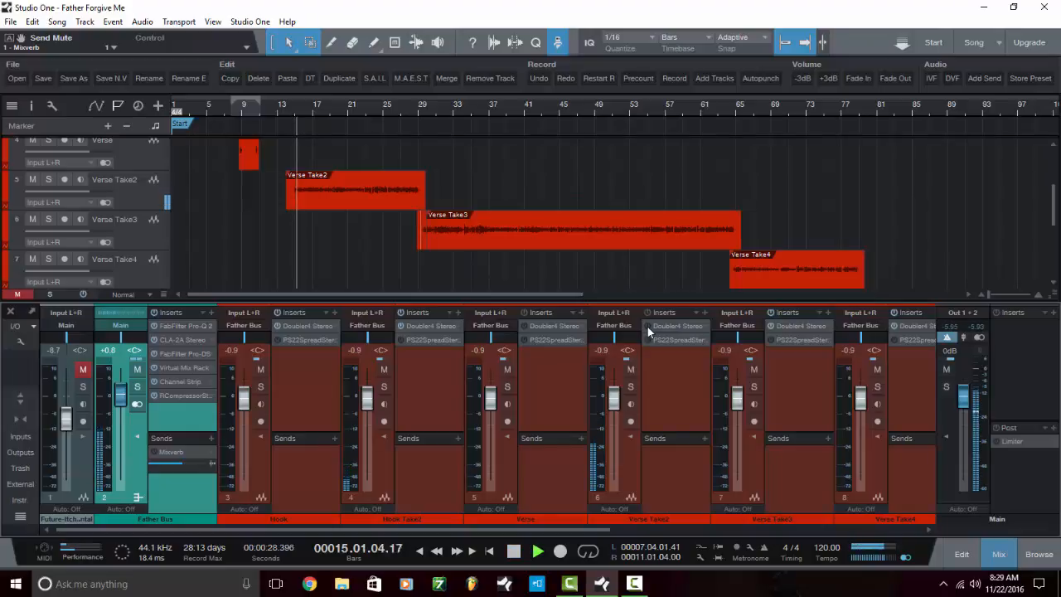
{"action": "key", "text": "space"}
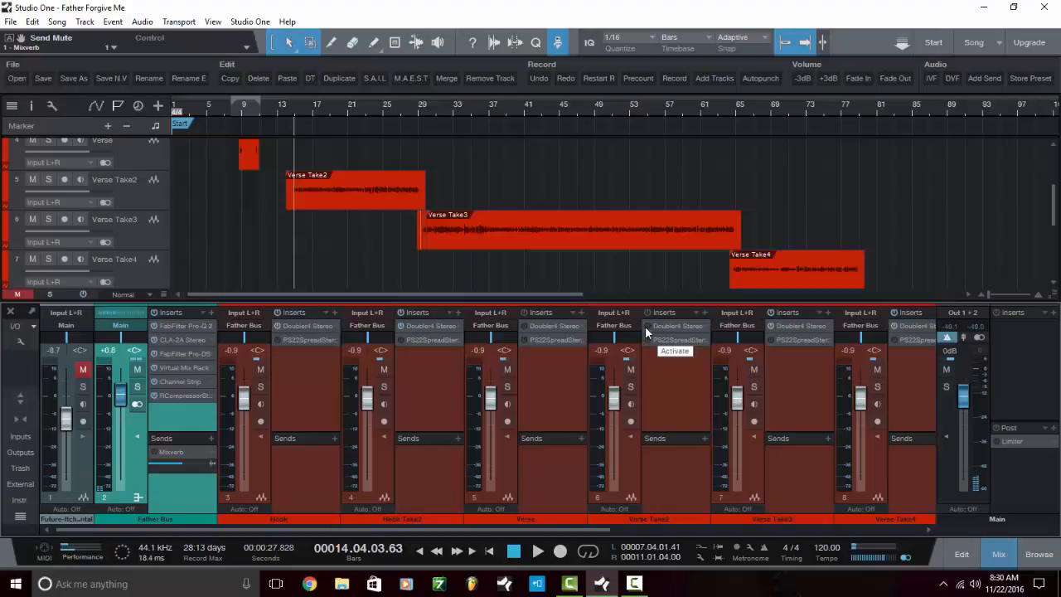
Replay Verse Take2 while reactivating the Doubler4 Stereo inserts on the Verse Take2 and Verse tracks, and stop playback
{"action": "key", "text": "space"}
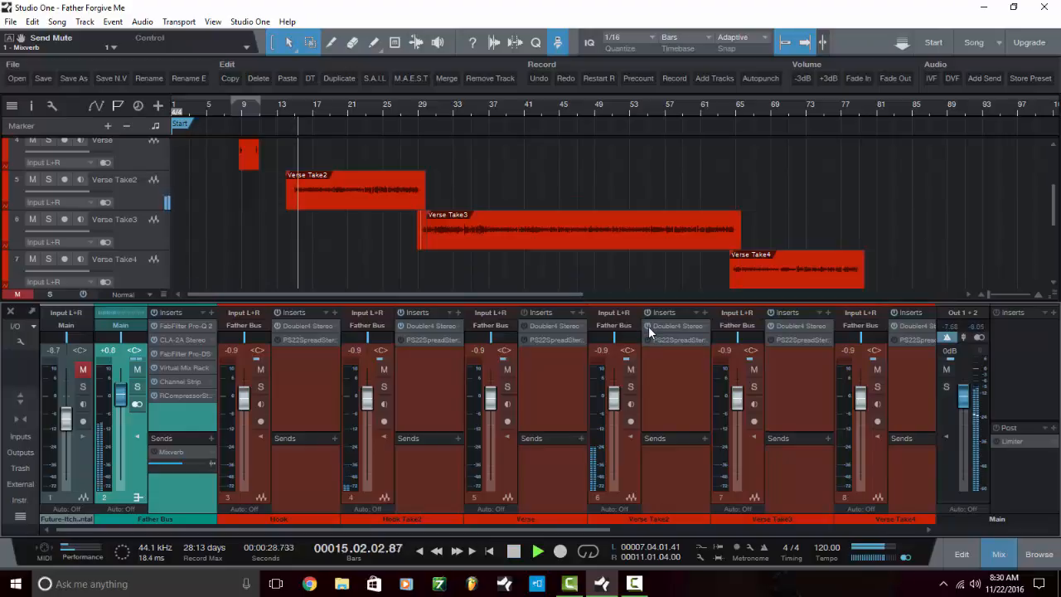
{"action": "left_click", "coordinate": [649, 326]}
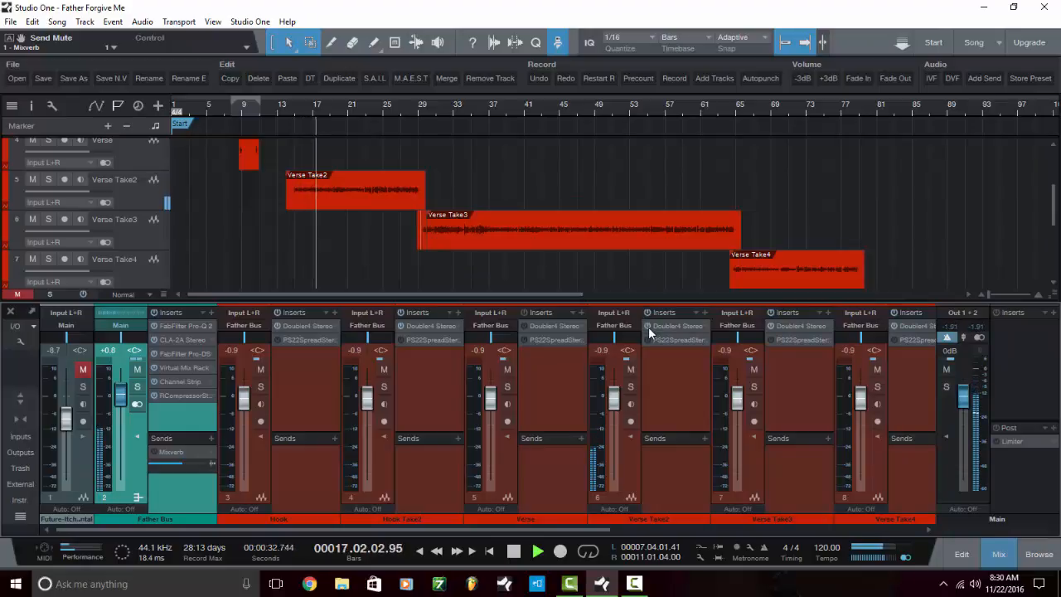
{"action": "left_click", "coordinate": [525, 326]}
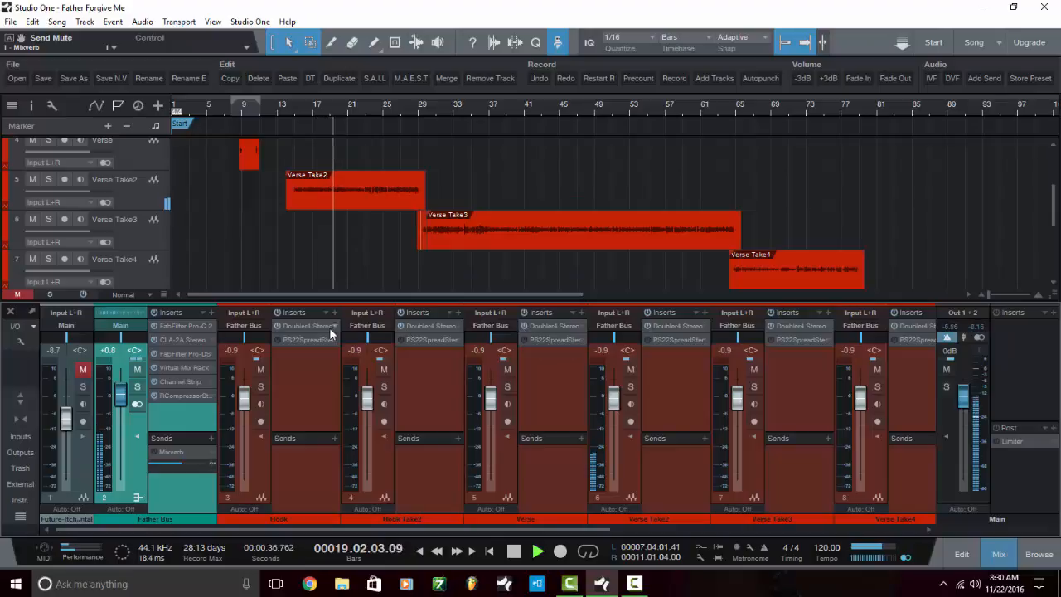
{"action": "left_click_drag", "start_coordinate": [492, 530], "coordinate": [550, 531]}
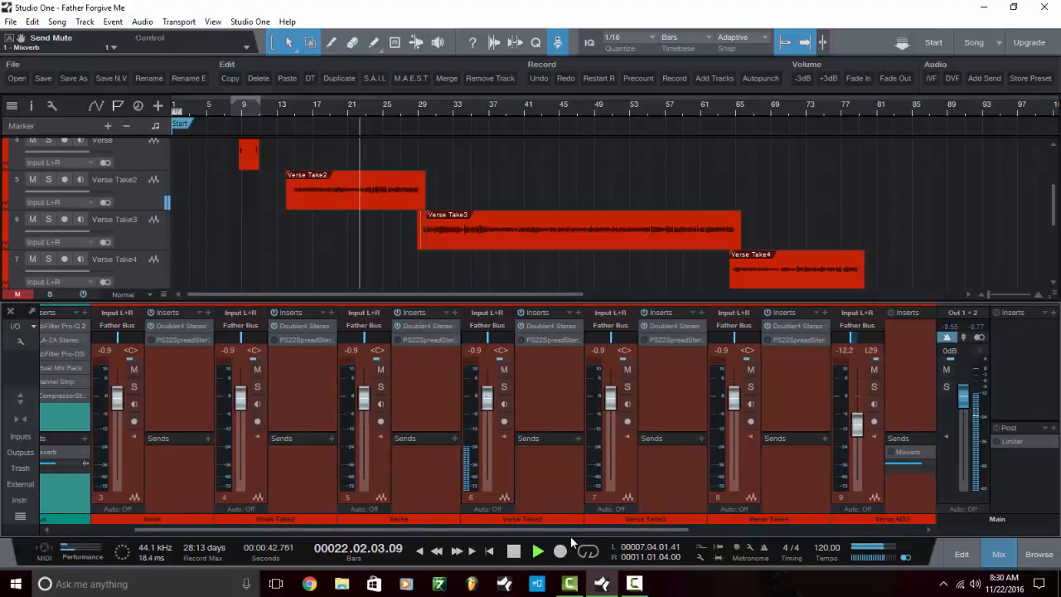
{"action": "key", "text": "space"}
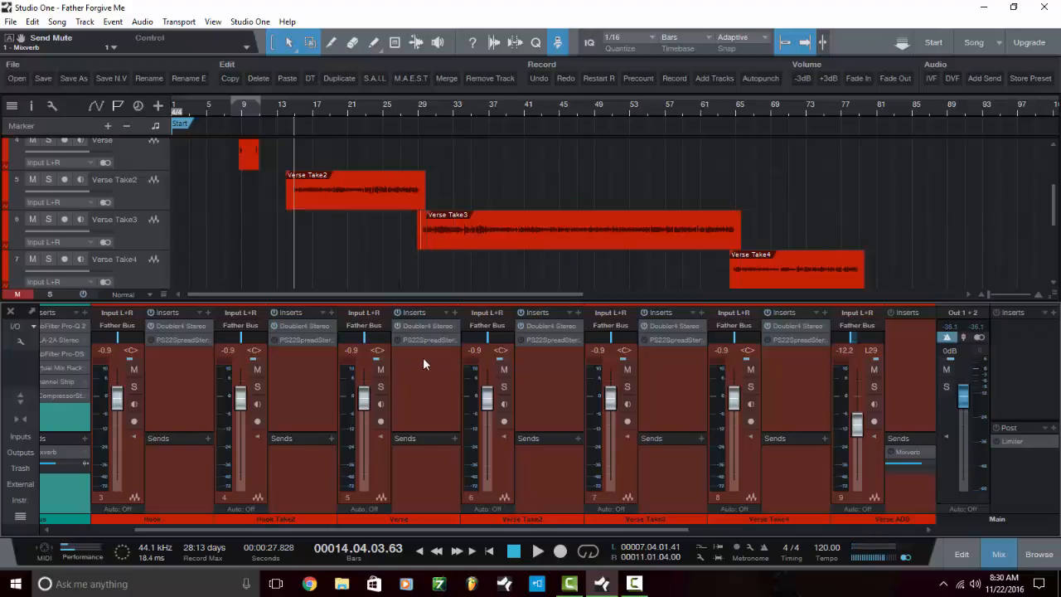
Open Verse Take2's PS22 Spread Stereo insert, shift its Freq to 1001, review its settings and close the plug-in
{"action": "left_click", "coordinate": [532, 339]}
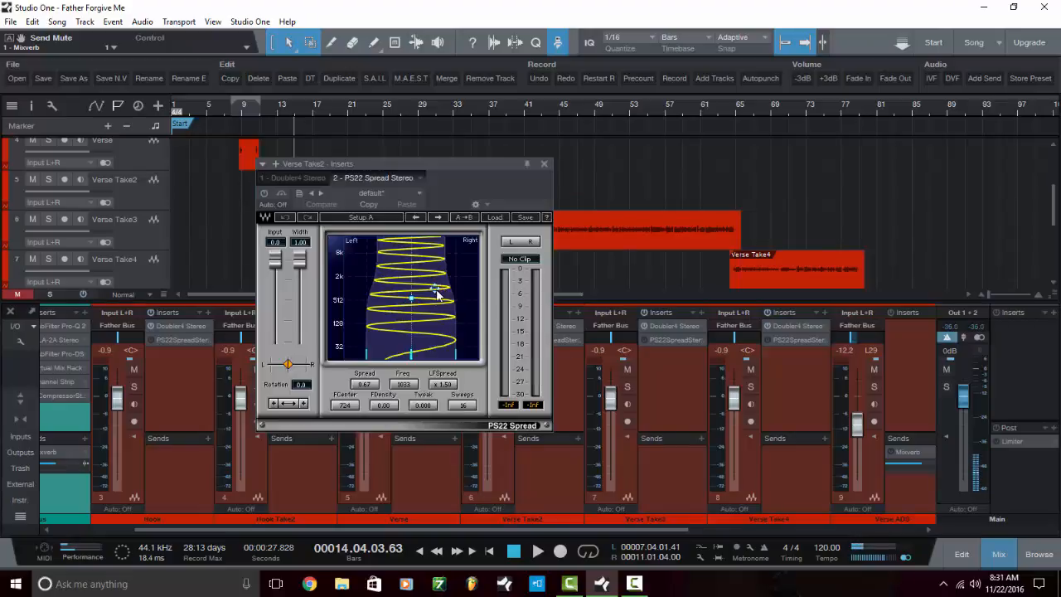
{"action": "left_click_drag", "start_coordinate": [437, 290], "coordinate": [435, 290]}
{"action": "left_click", "coordinate": [544, 164]}
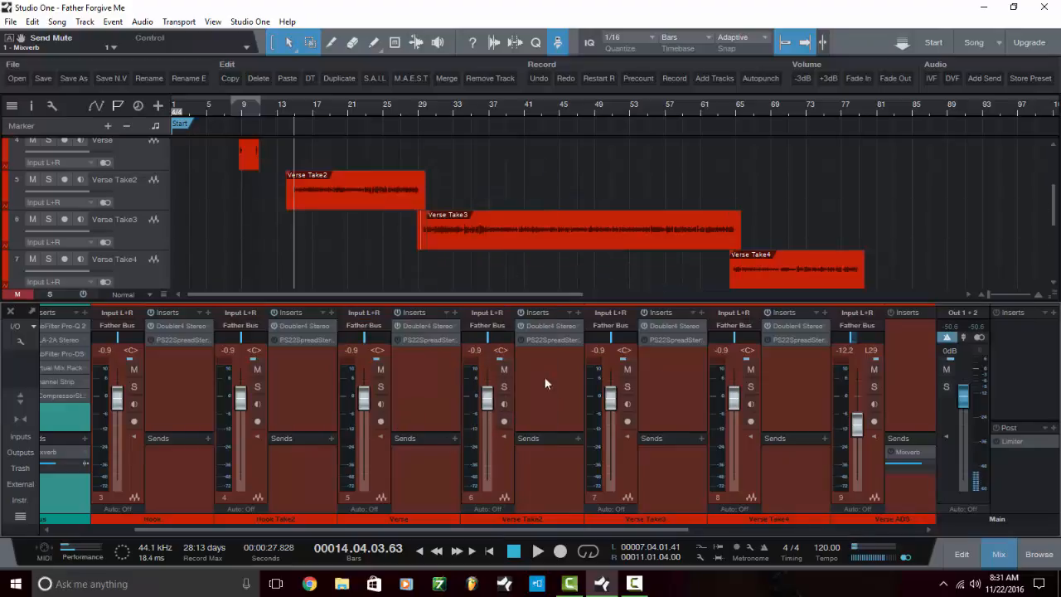
{"action": "left_click", "coordinate": [542, 340]}
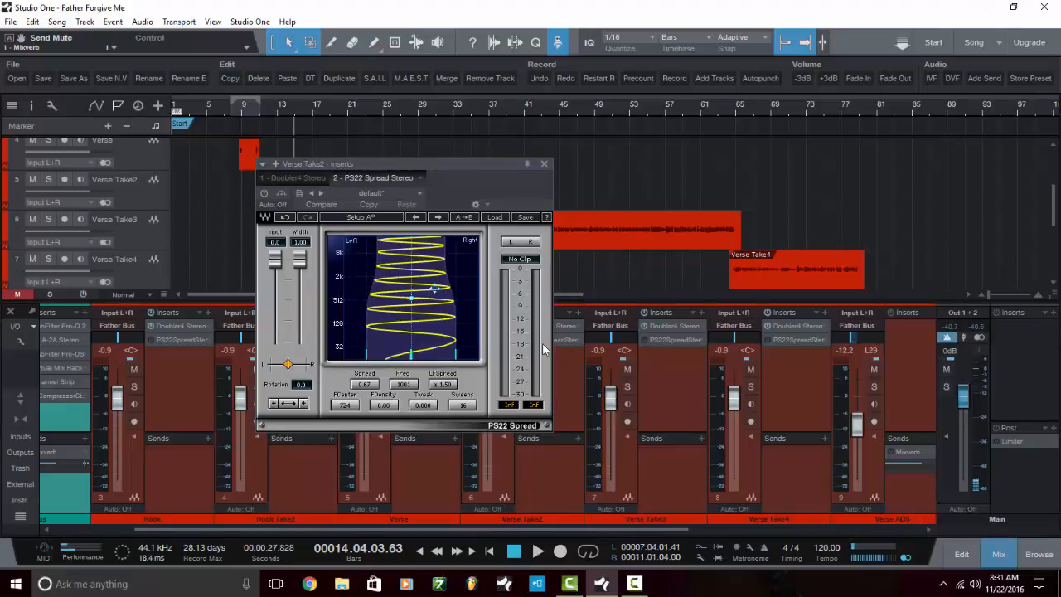
{"action": "left_click", "coordinate": [544, 164]}
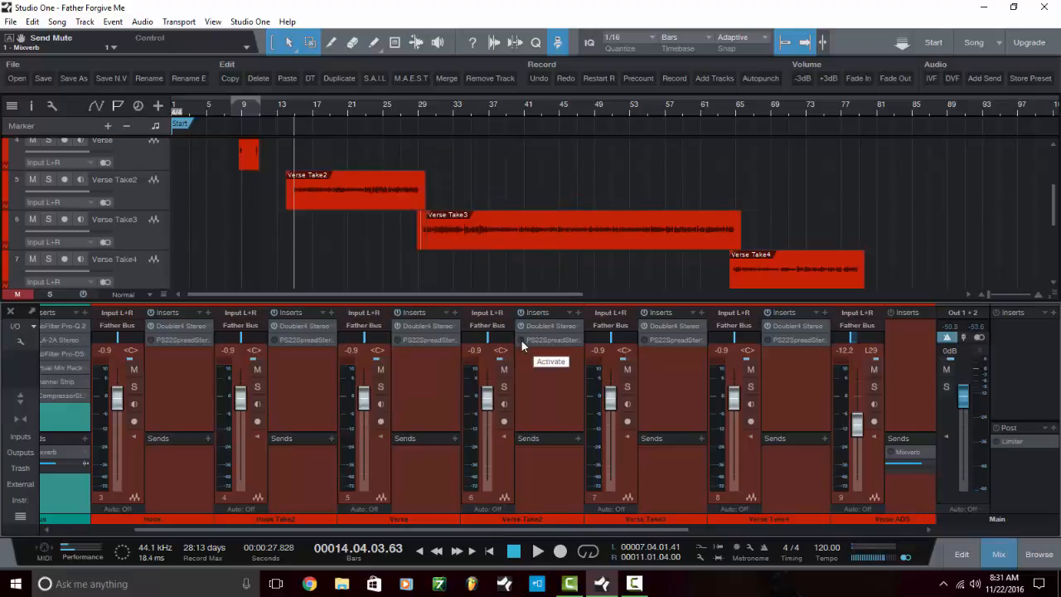
Play Verse Take2 while switching its PS22 Spread Stereo insert on and off for comparison, leaving the insert active
{"action": "key", "text": "space"}
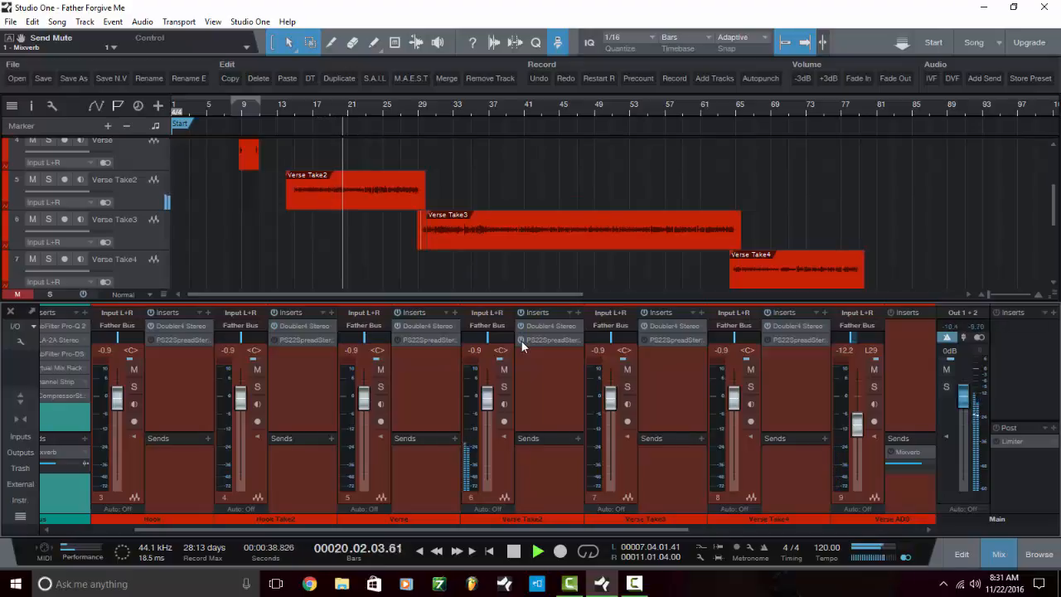
{"action": "key", "text": "space"}
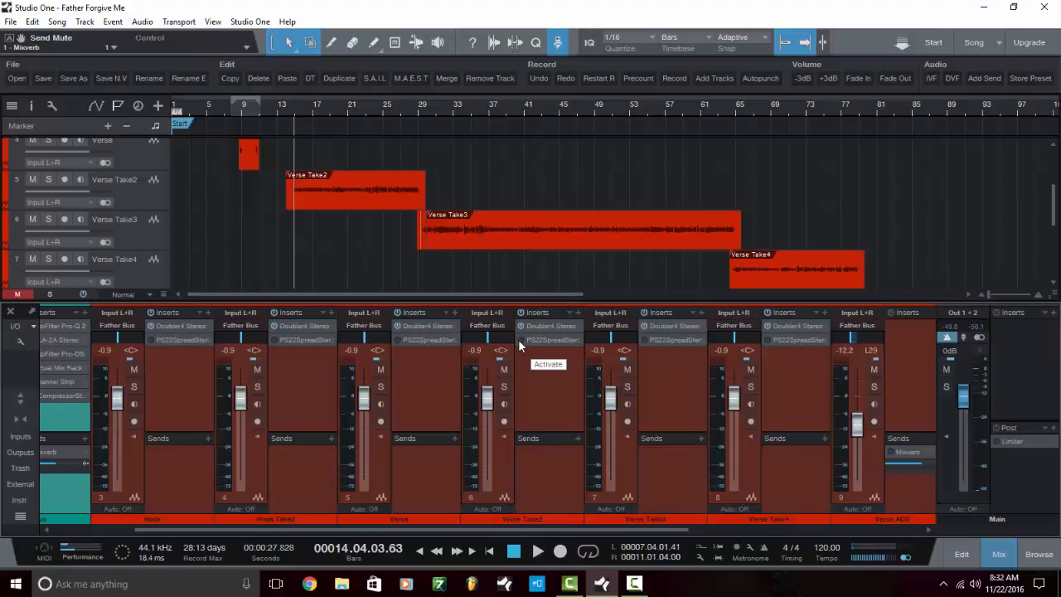
{"action": "key", "text": "space"}
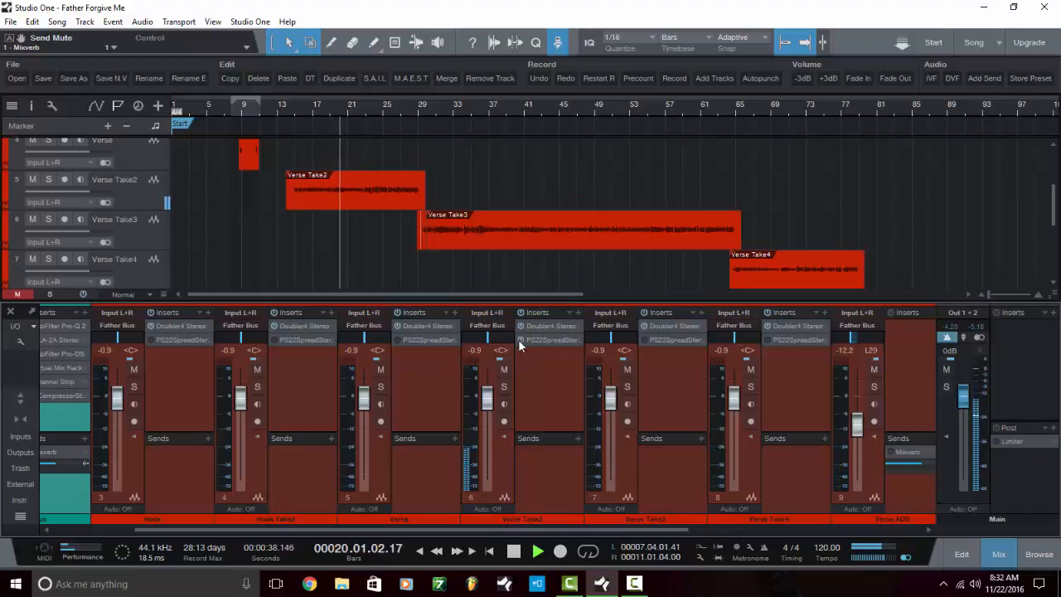
{"action": "key", "text": "space"}
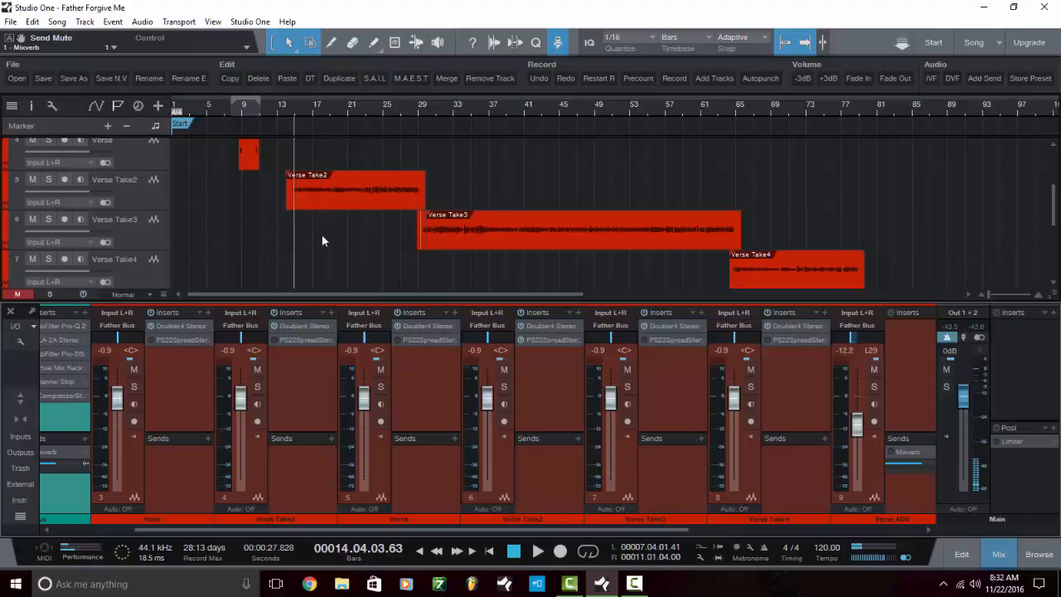
Play Verse Take2 from the start of its clip at bar 14, comparing its whole insert chain off and on
{"action": "scroll", "coordinate": [318, 236], "scroll_direction": "up", "scroll_amount": 2}
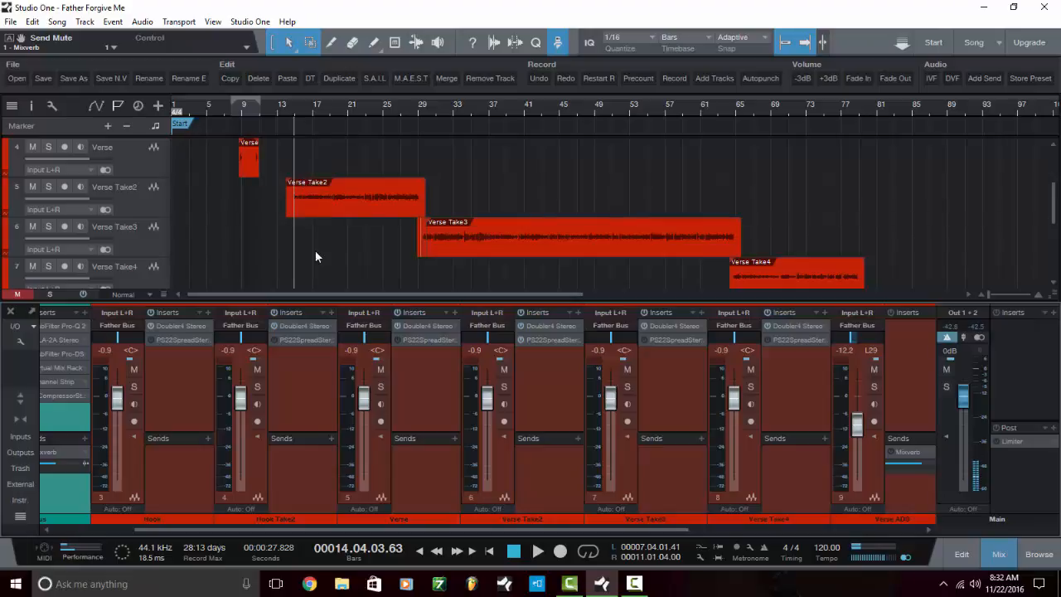
{"action": "scroll", "coordinate": [329, 243], "scroll_direction": "down", "scroll_amount": 2}
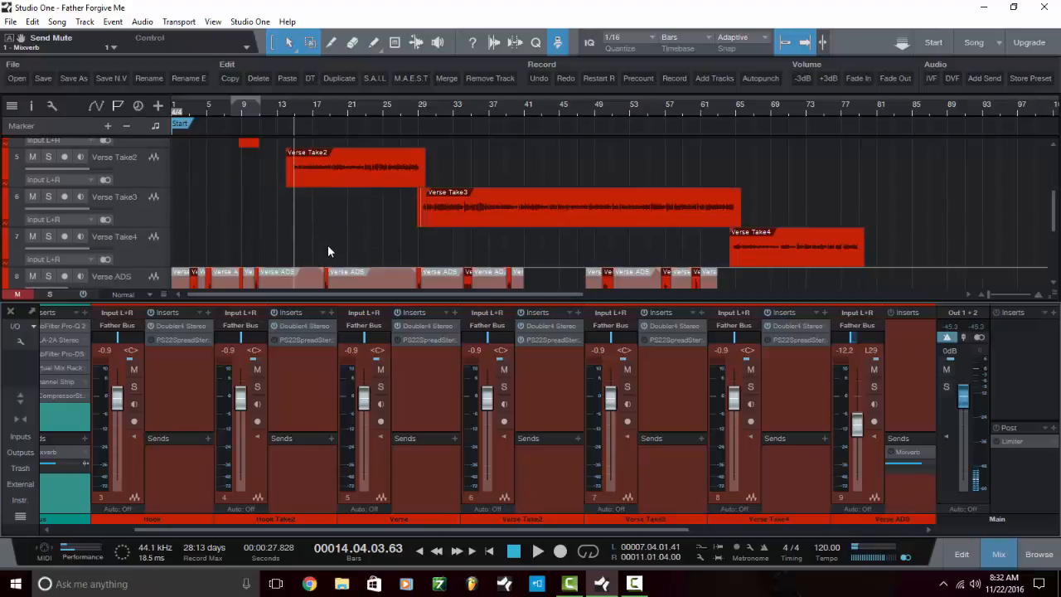
{"action": "scroll", "coordinate": [328, 245], "scroll_direction": "down", "scroll_amount": 4}
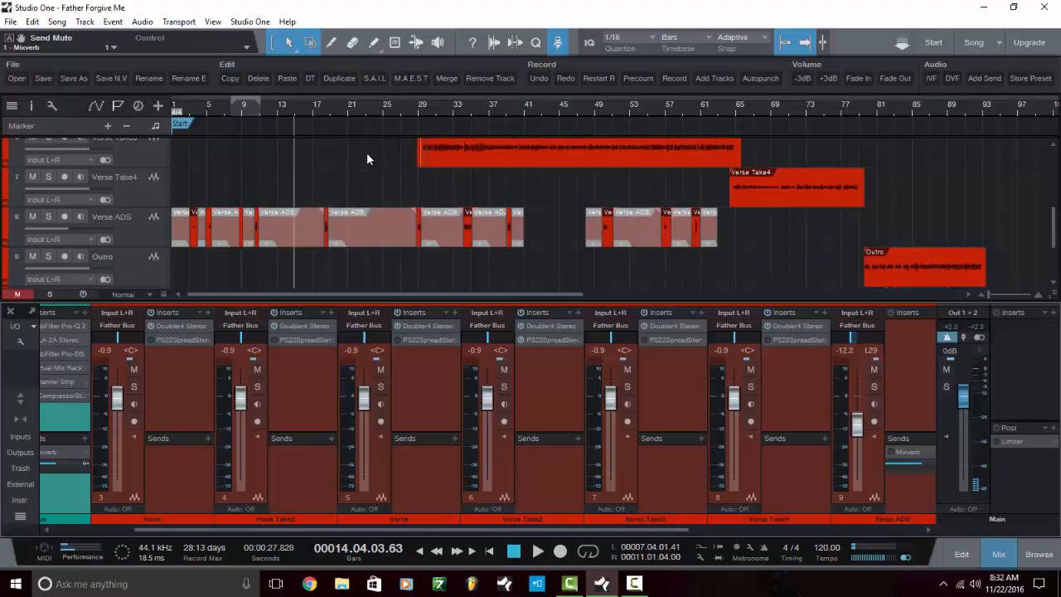
{"action": "scroll", "coordinate": [366, 152], "scroll_direction": "up", "scroll_amount": 2}
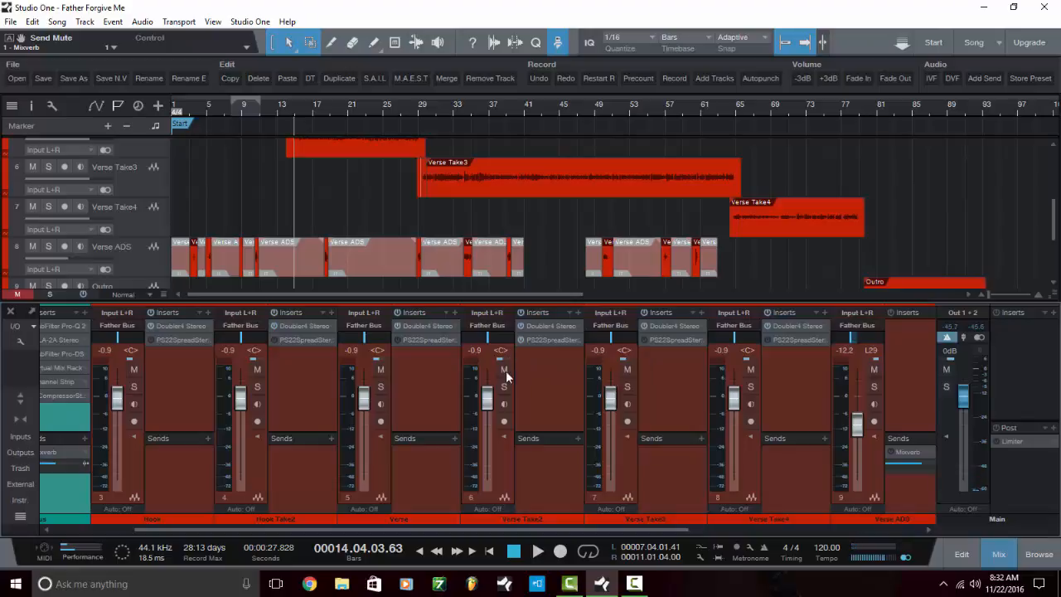
{"action": "scroll", "coordinate": [349, 187], "scroll_direction": "up", "scroll_amount": 1}
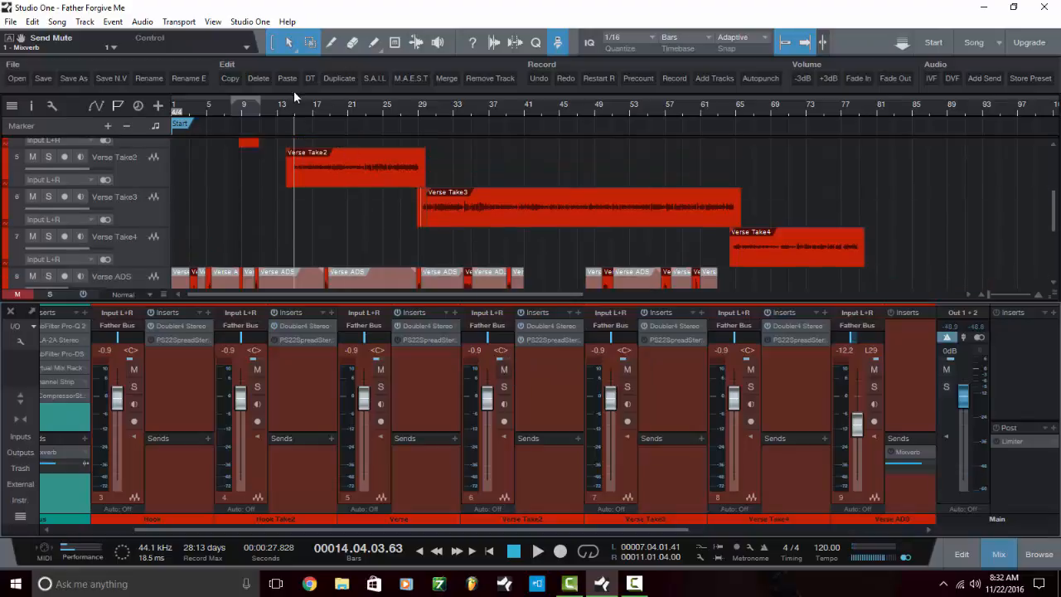
{"action": "scroll", "coordinate": [291, 100], "scroll_direction": "up", "scroll_amount": 2}
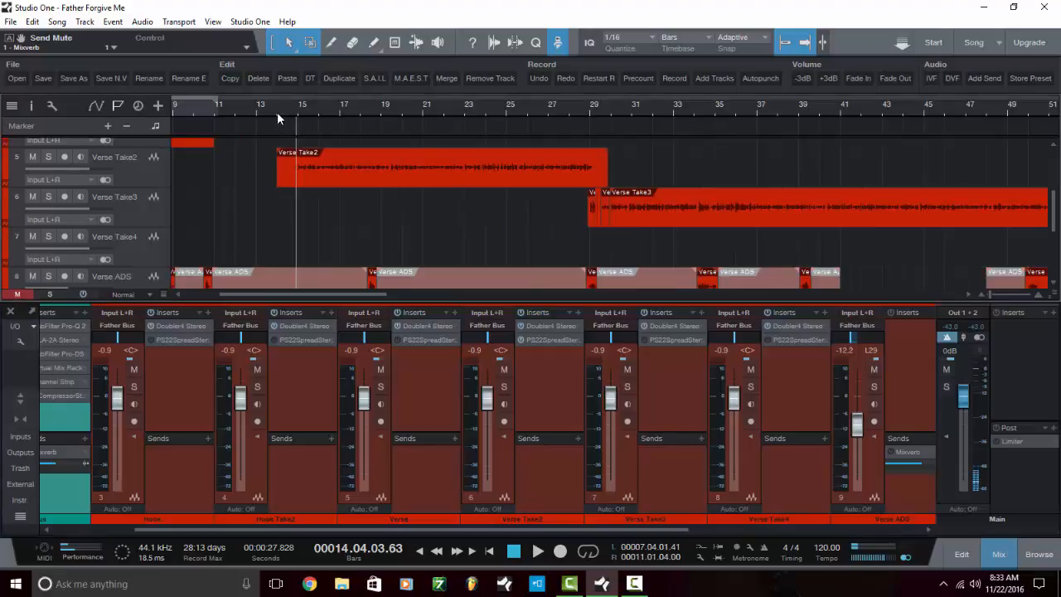
{"action": "left_click", "coordinate": [278, 114]}
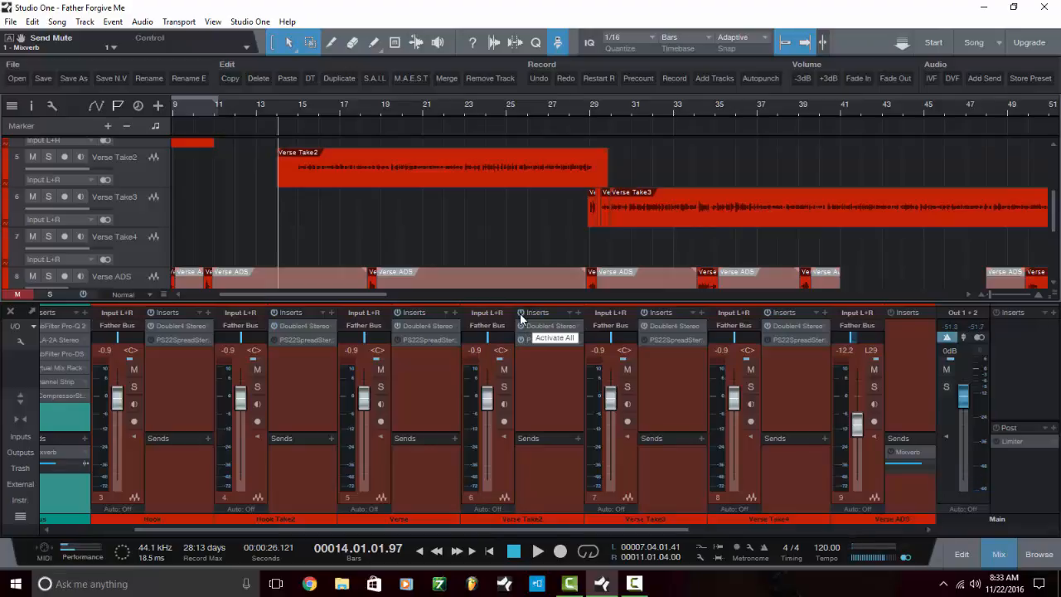
{"action": "key", "text": "space"}
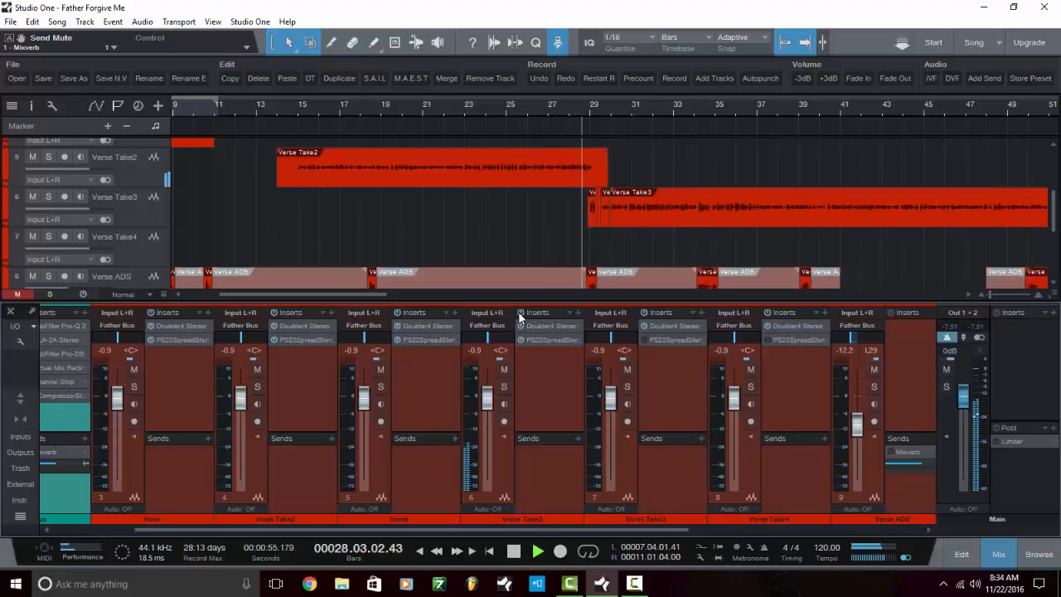
{"action": "key", "text": "space"}
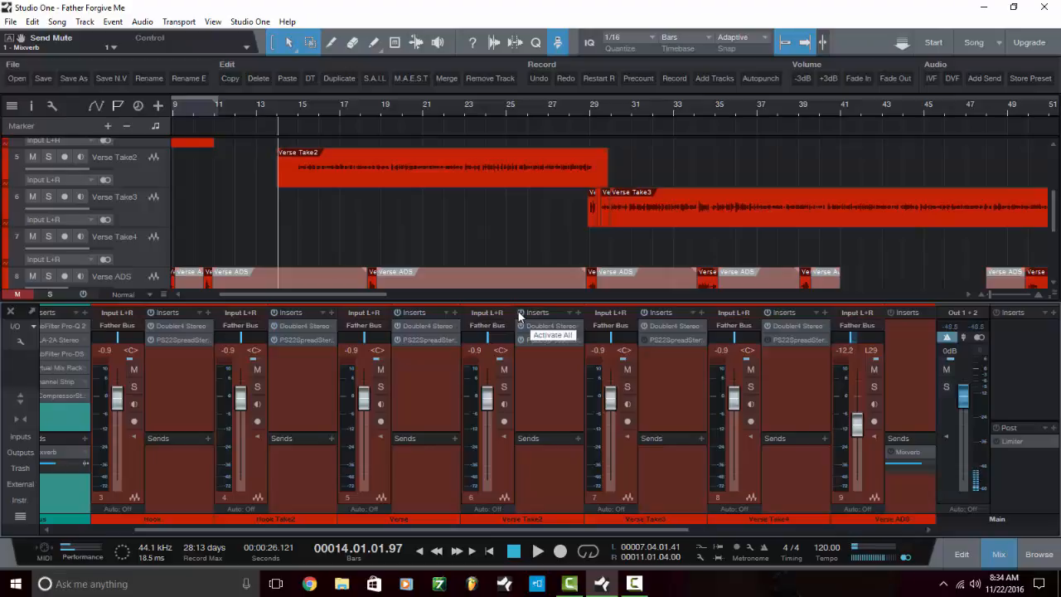
{"action": "key", "text": "space"}
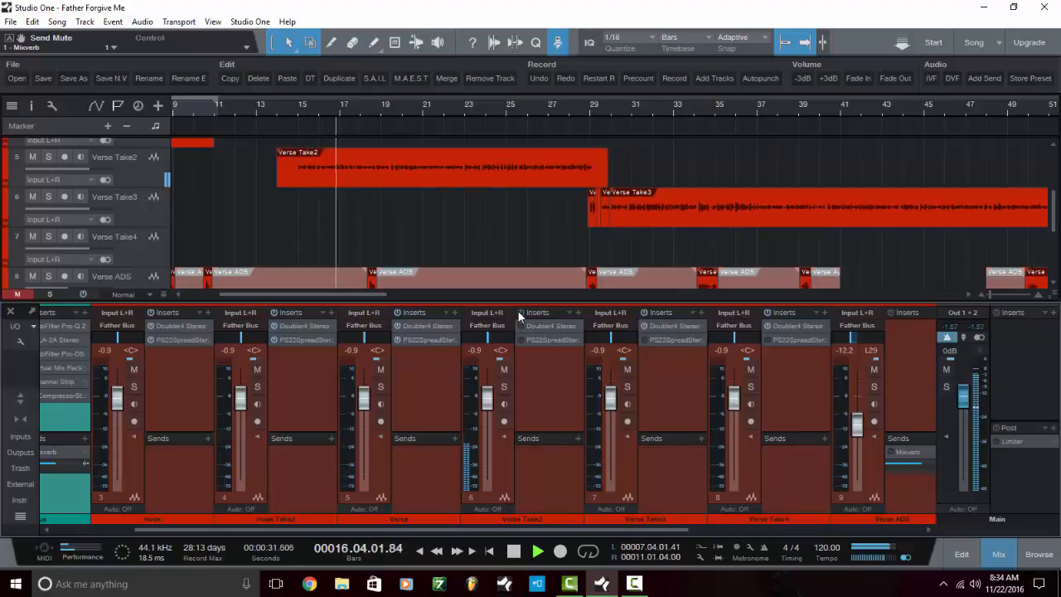
{"action": "key", "text": "space"}
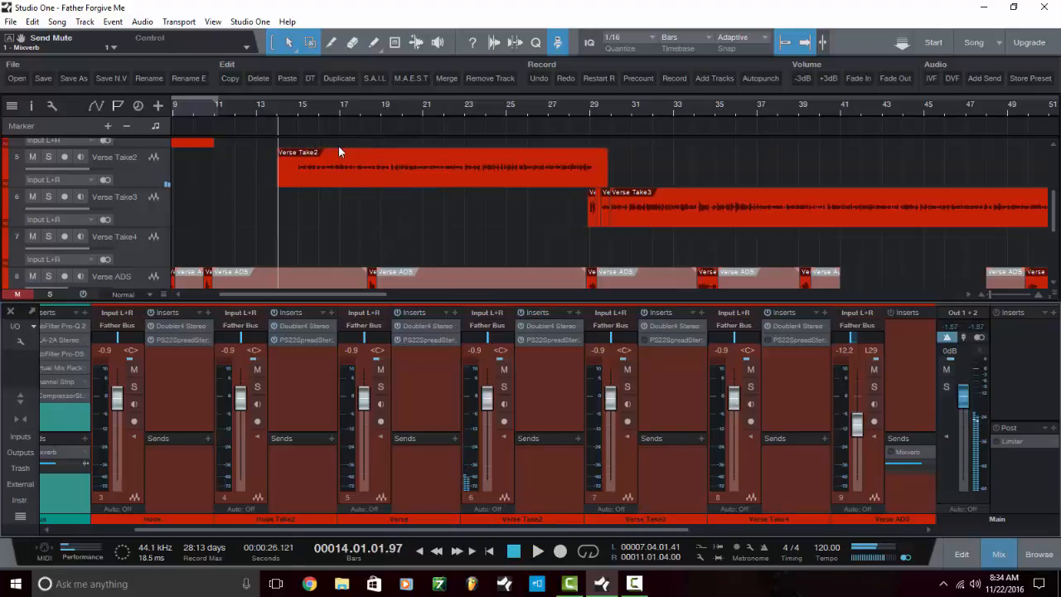
Activate the Mixverb sends on the Father Bus, Verse ADS and Outro Ads channels
{"action": "scroll", "coordinate": [340, 111], "scroll_direction": "down", "scroll_amount": 4}
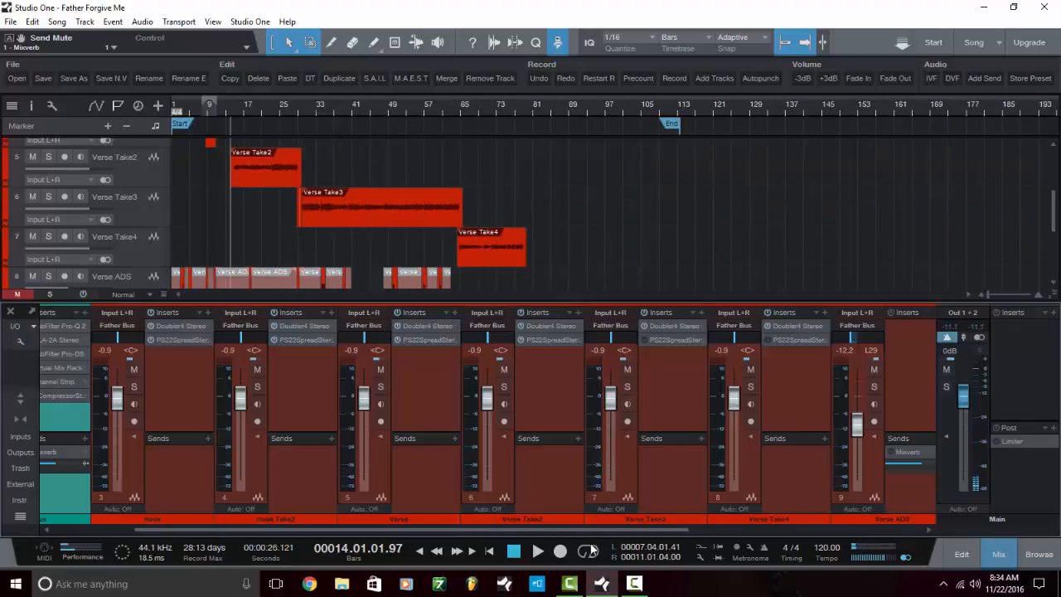
{"action": "left_click_drag", "start_coordinate": [529, 532], "coordinate": [303, 527]}
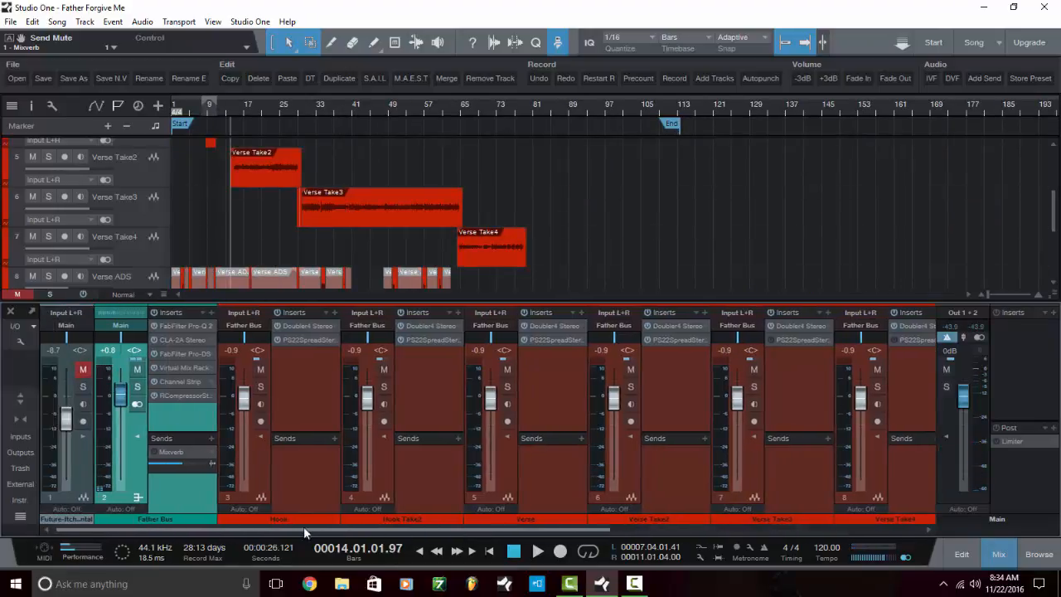
{"action": "left_click", "coordinate": [154, 452]}
{"action": "left_click_drag", "start_coordinate": [293, 534], "coordinate": [610, 533]}
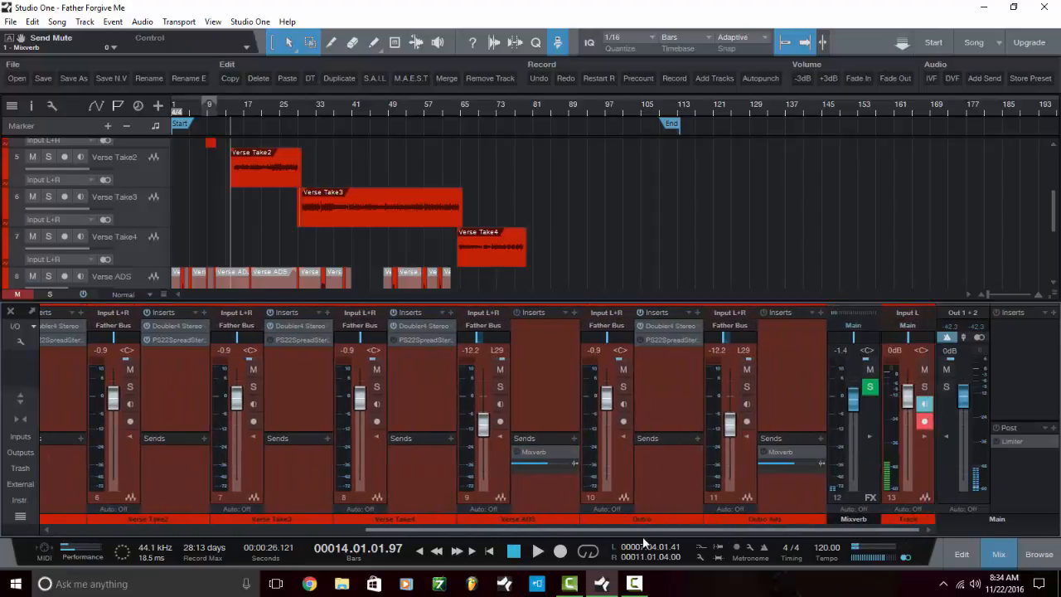
{"action": "left_click", "coordinate": [517, 453]}
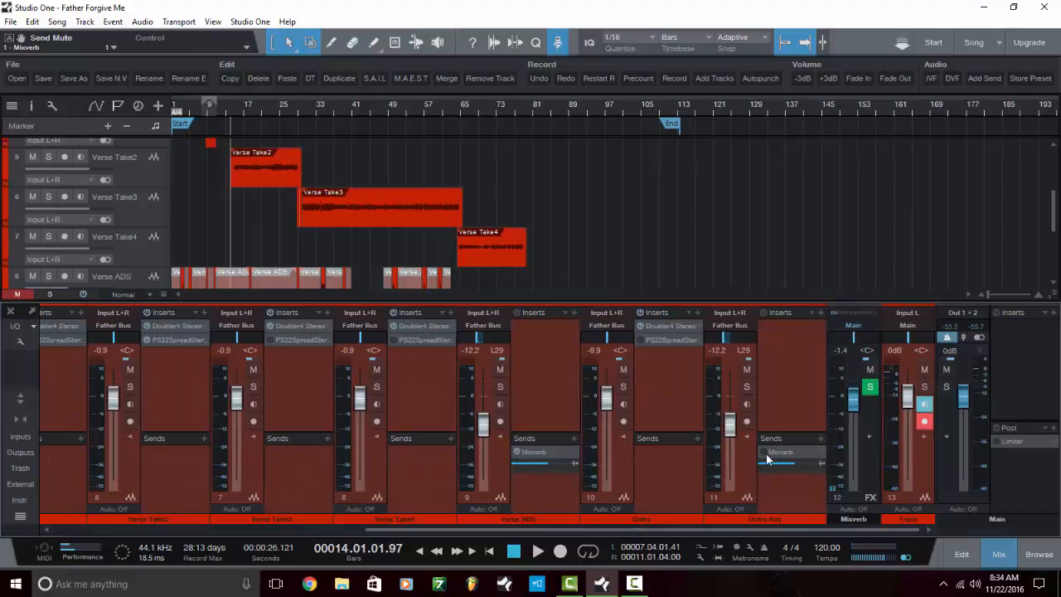
{"action": "left_click", "coordinate": [766, 454]}
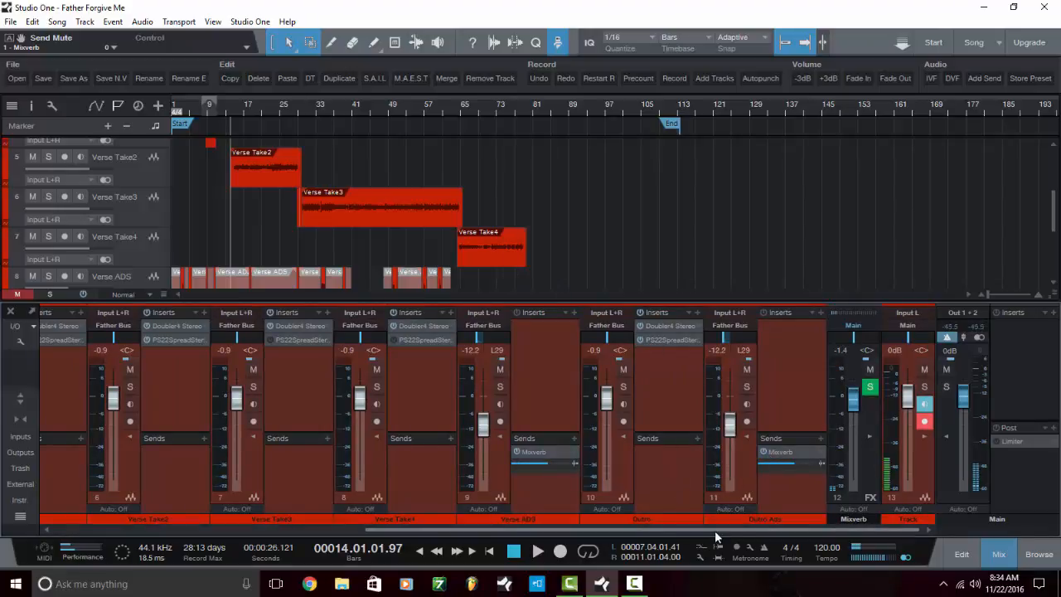
Play Verse Take2 from bar 14 with the Mixverb sends active, bringing the Verse ADS channel into view
{"action": "left_click", "coordinate": [868, 436]}
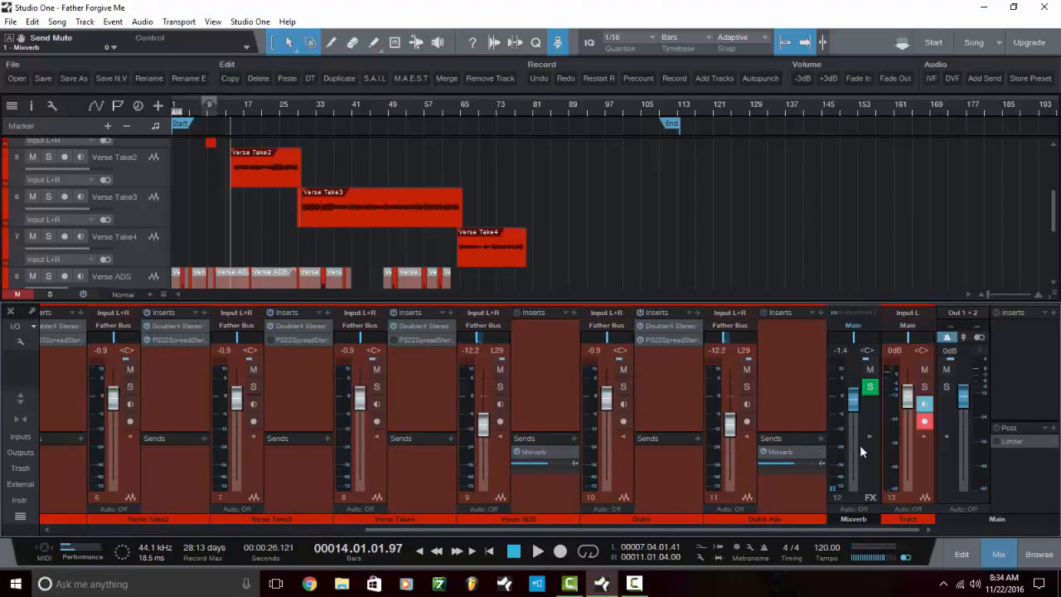
{"action": "left_click_drag", "start_coordinate": [797, 527], "coordinate": [380, 520]}
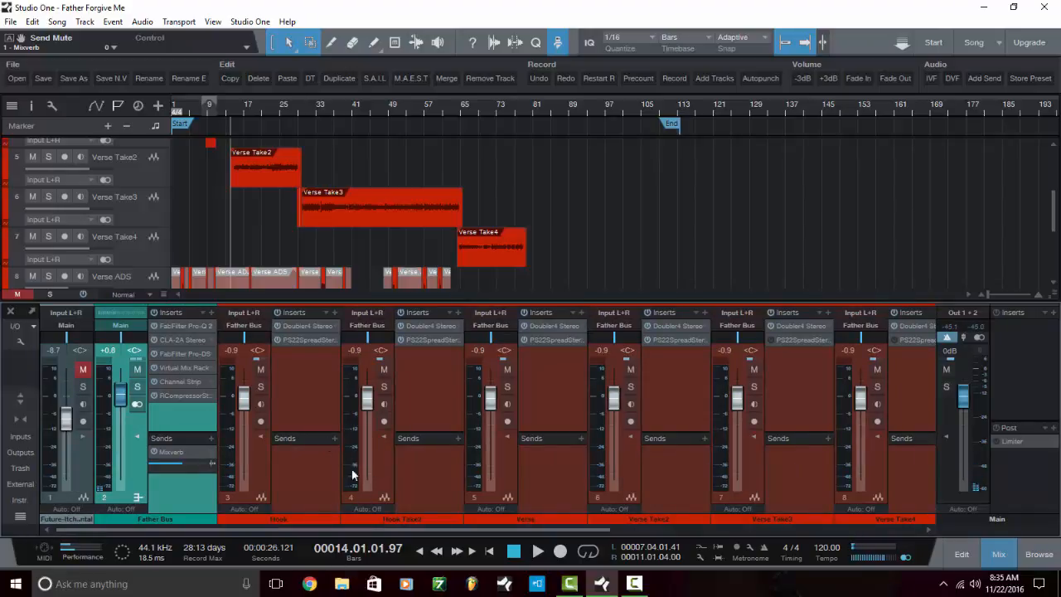
{"action": "scroll", "coordinate": [238, 109], "scroll_direction": "up", "scroll_amount": 2}
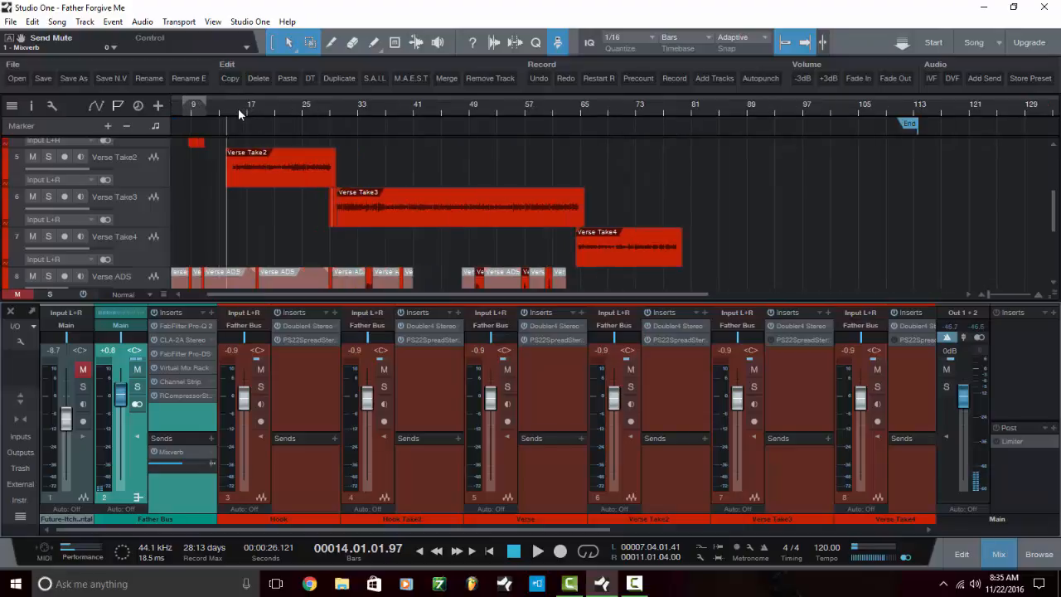
{"action": "scroll", "coordinate": [239, 108], "scroll_direction": "up", "scroll_amount": 4}
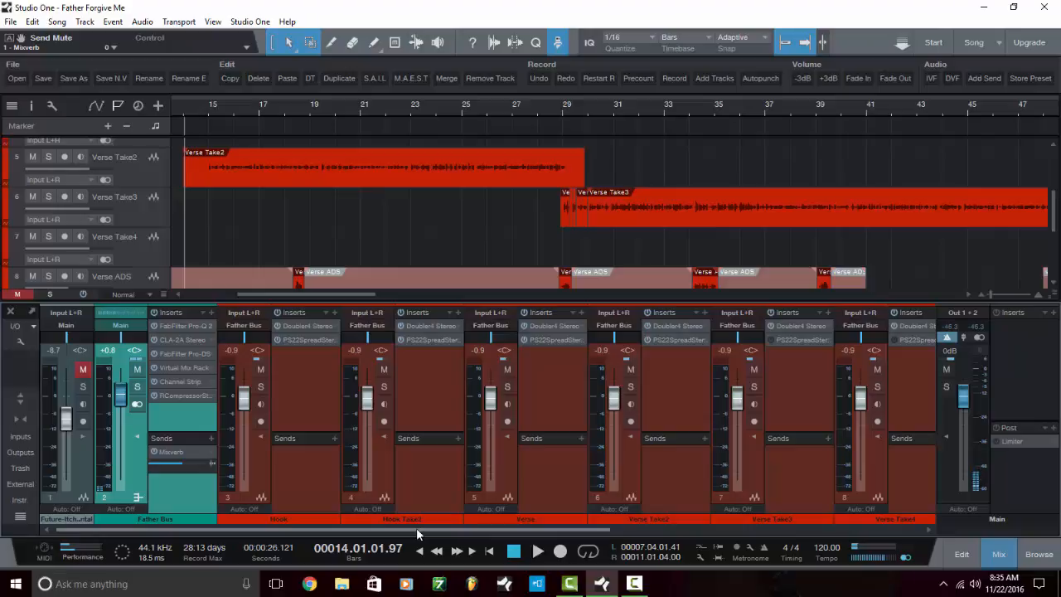
{"action": "mouse_move", "coordinate": [416, 528]}
{"action": "left_mouse_down"}
{"action": "mouse_move", "coordinate": [663, 533]}
{"action": "mouse_move", "coordinate": [846, 583]}
{"action": "mouse_move", "coordinate": [413, 539]}
{"action": "left_mouse_up"}
{"action": "key", "text": "space"}
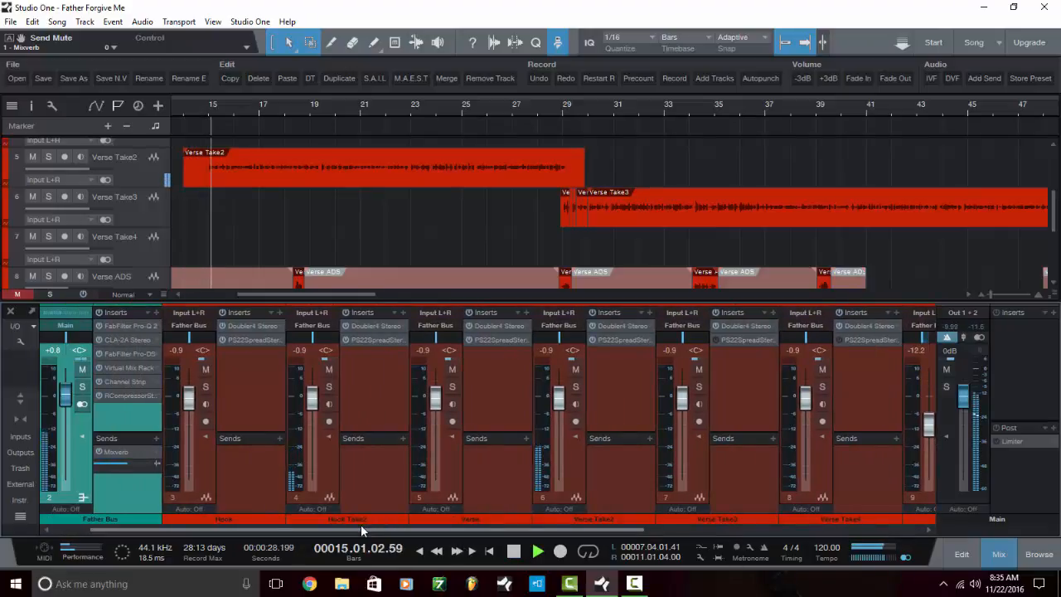
{"action": "left_click_drag", "start_coordinate": [361, 525], "coordinate": [563, 524]}
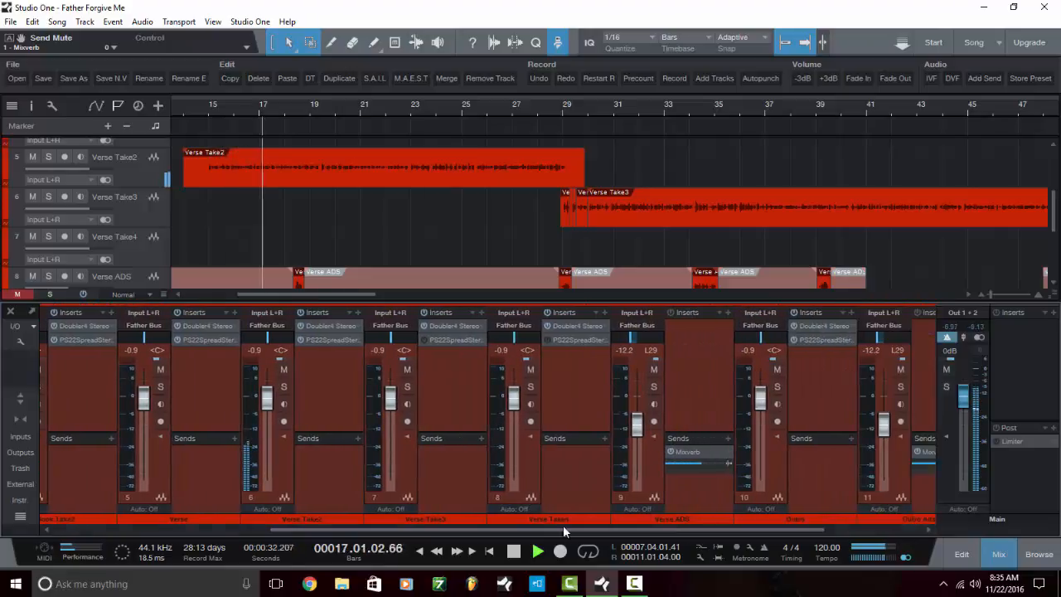
Open the Mixverb effect from the Verse ADS send, stop playback, review its preset list without changing the preset, and close it
{"action": "left_click", "coordinate": [704, 451]}
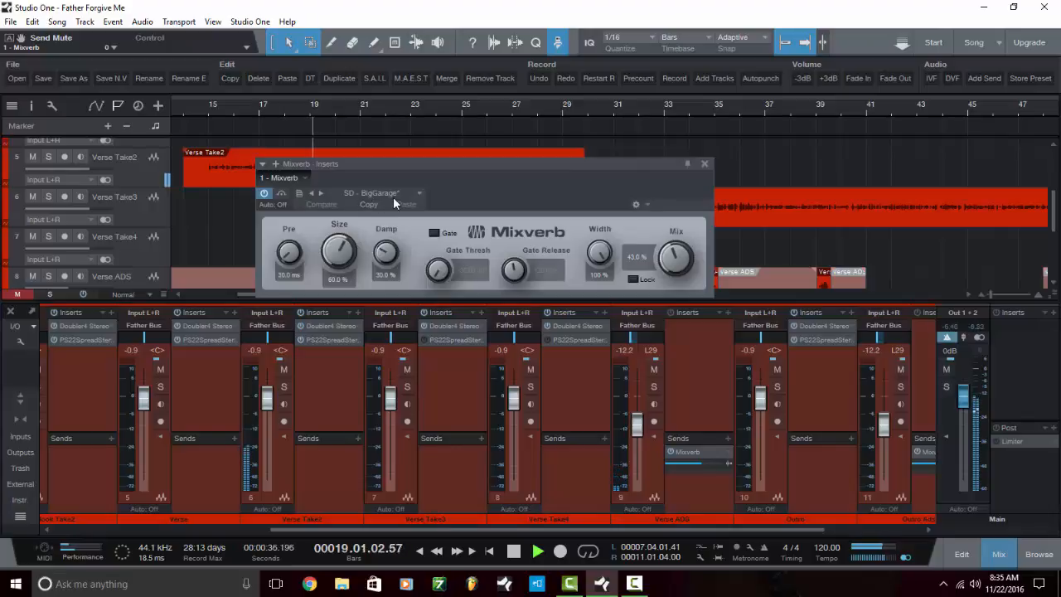
{"action": "key", "text": "space"}
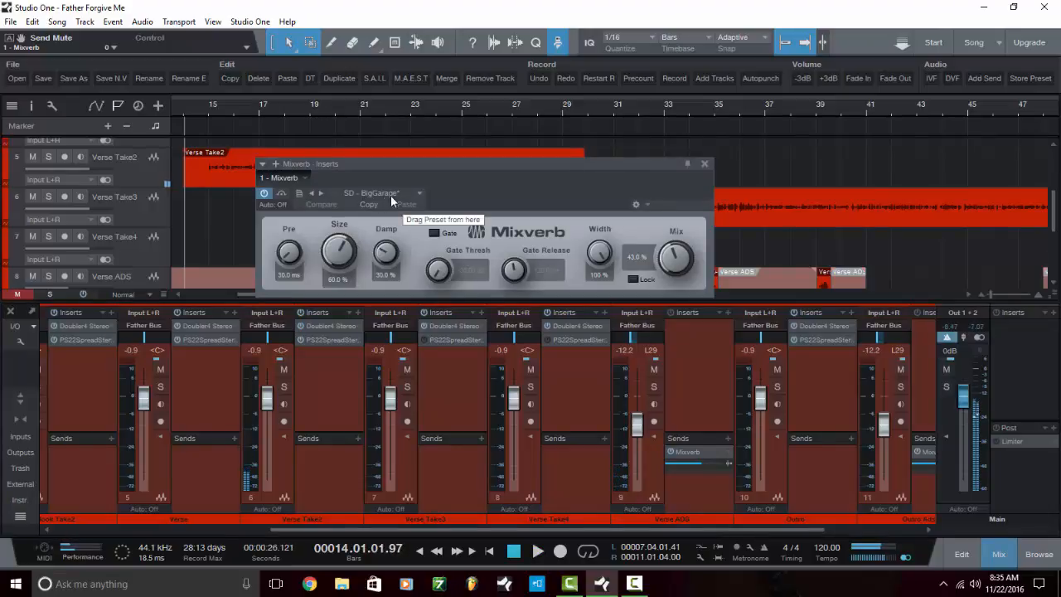
{"action": "left_click", "coordinate": [383, 195]}
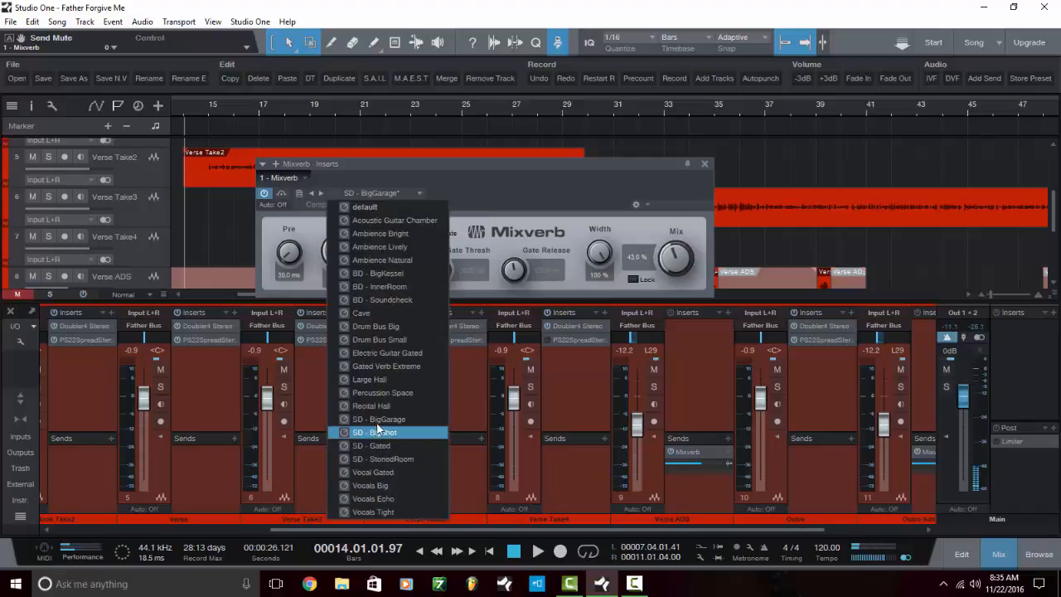
{"action": "left_click", "coordinate": [539, 174]}
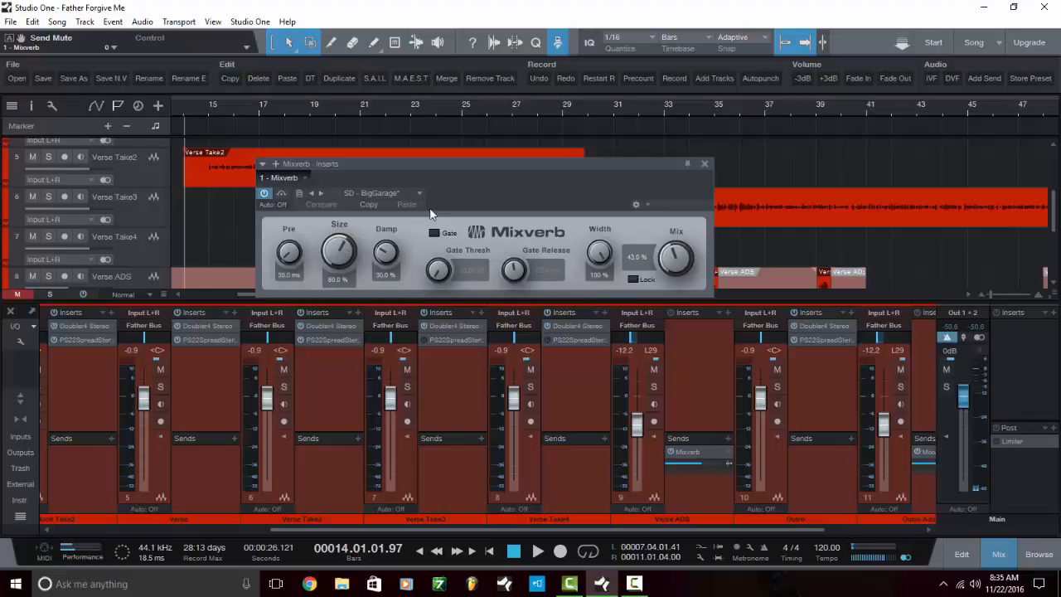
{"action": "left_click", "coordinate": [705, 164]}
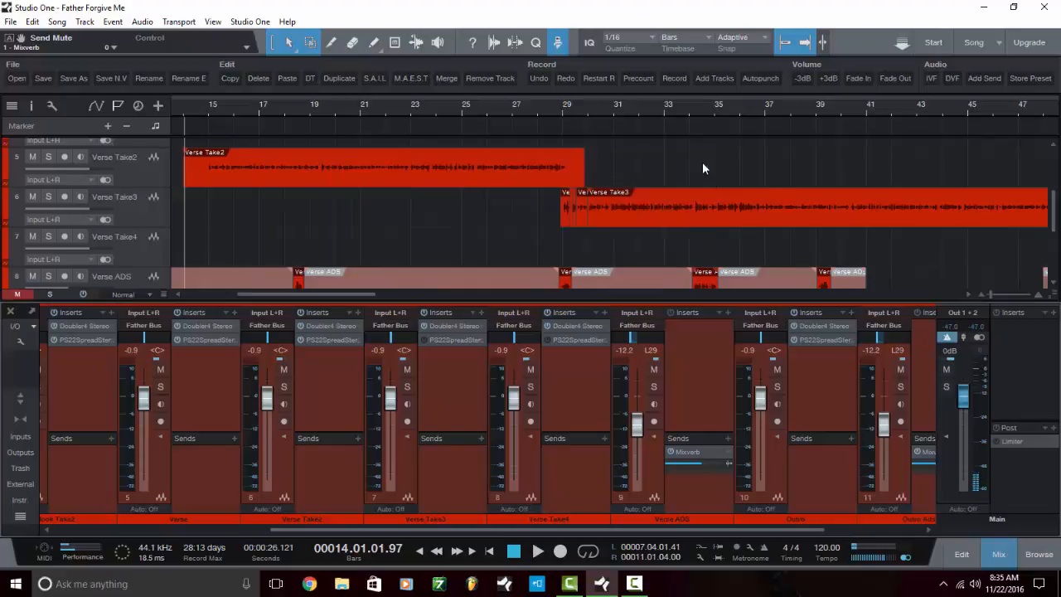
Open the Mixverb effect from the Outro Ads send, review its settings and close it
{"action": "left_click_drag", "start_coordinate": [542, 529], "coordinate": [642, 540]}
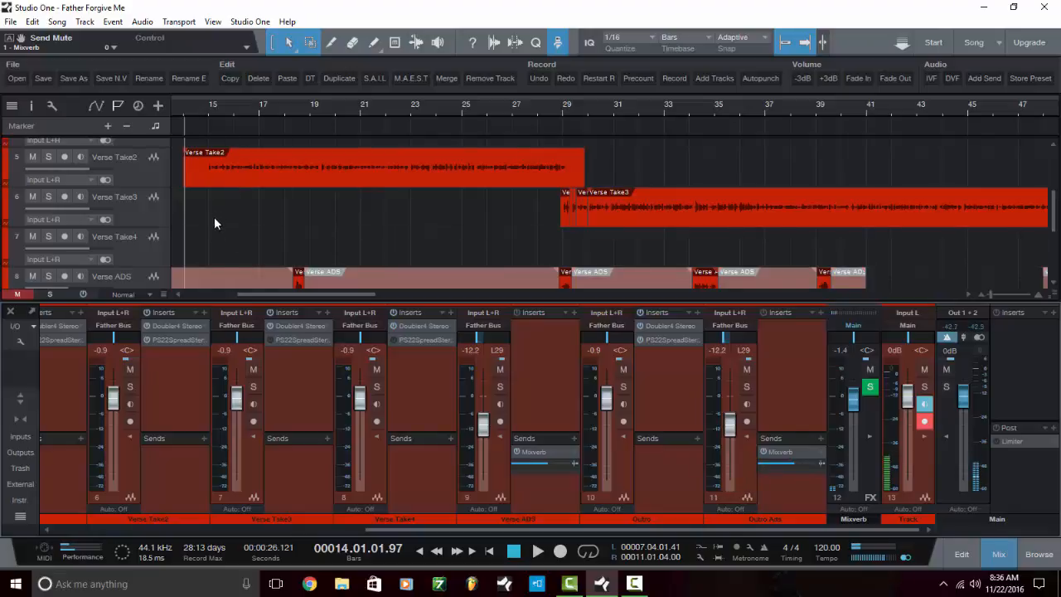
{"action": "double_click", "coordinate": [786, 455]}
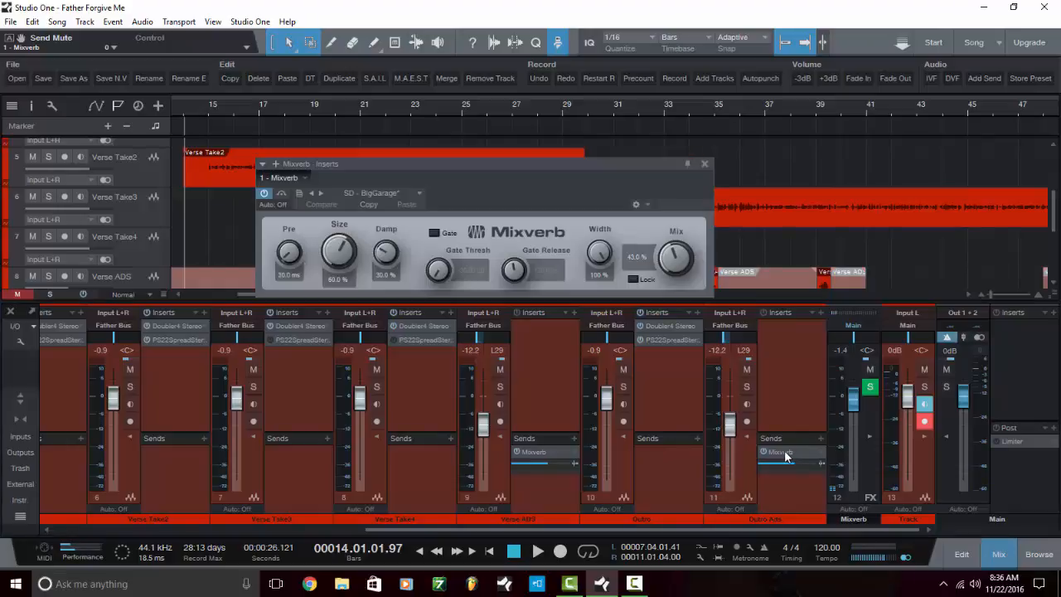
{"action": "left_click", "coordinate": [705, 163]}
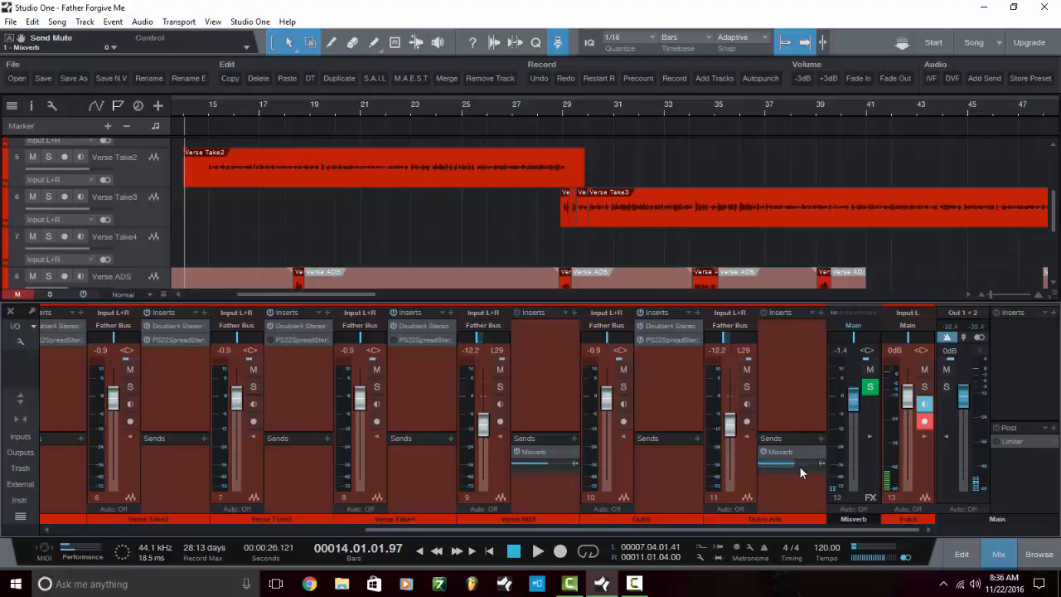
Play the mix with all vocal effects active from bar 14, restart it from the beginning of the song and stop playback
{"action": "left_click_drag", "start_coordinate": [576, 534], "coordinate": [251, 572]}
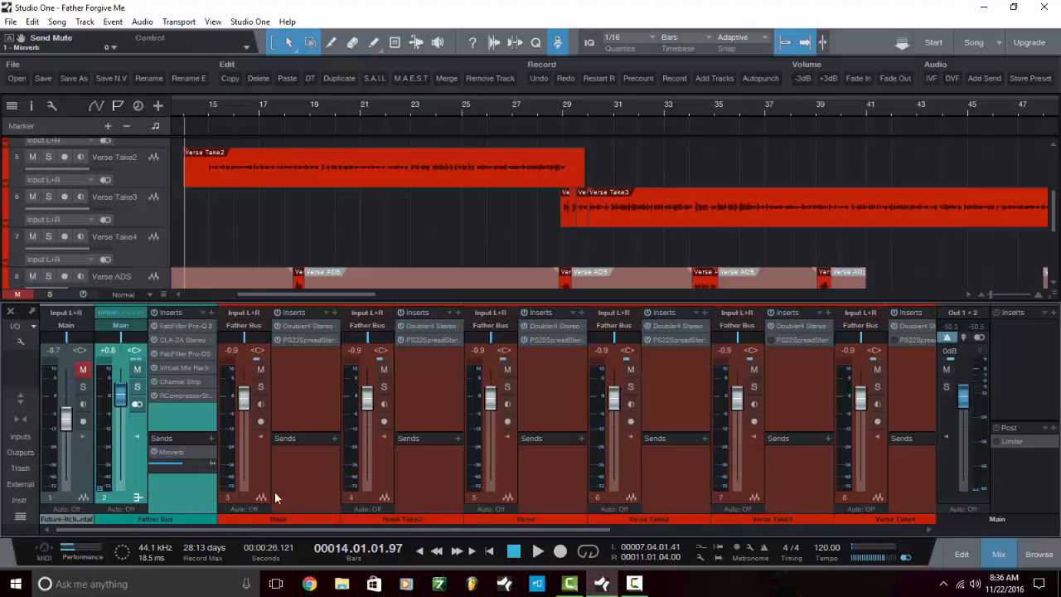
{"action": "left_click_drag", "start_coordinate": [403, 530], "coordinate": [619, 531]}
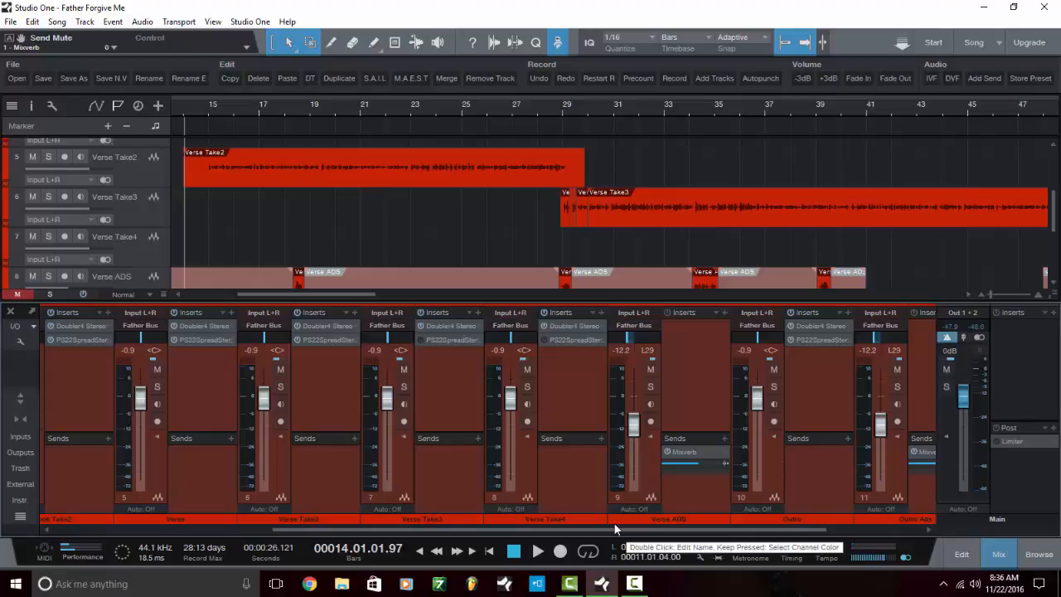
{"action": "key", "text": "space"}
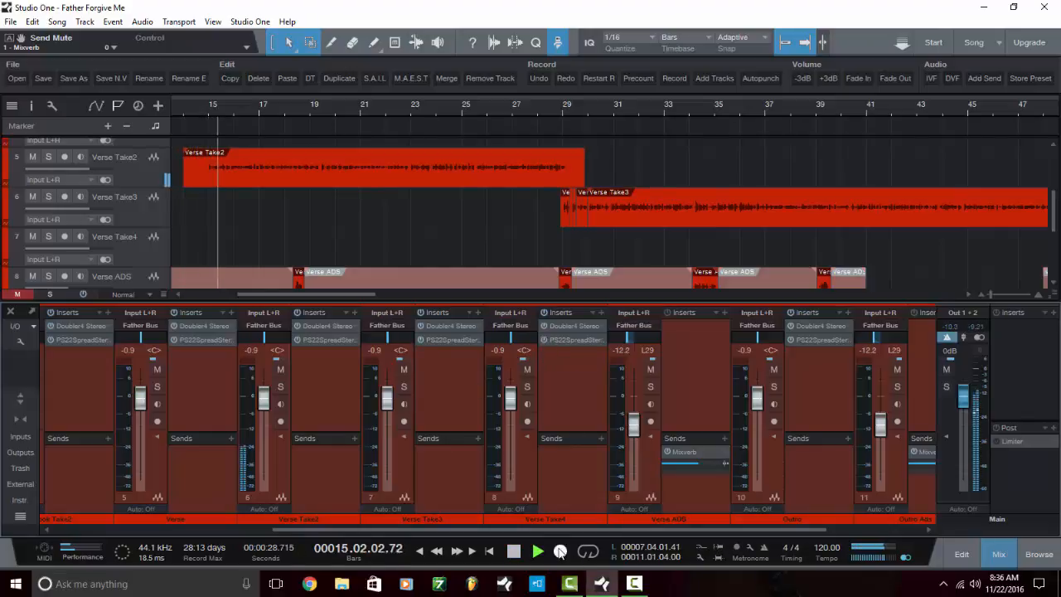
{"action": "left_click", "coordinate": [491, 550]}
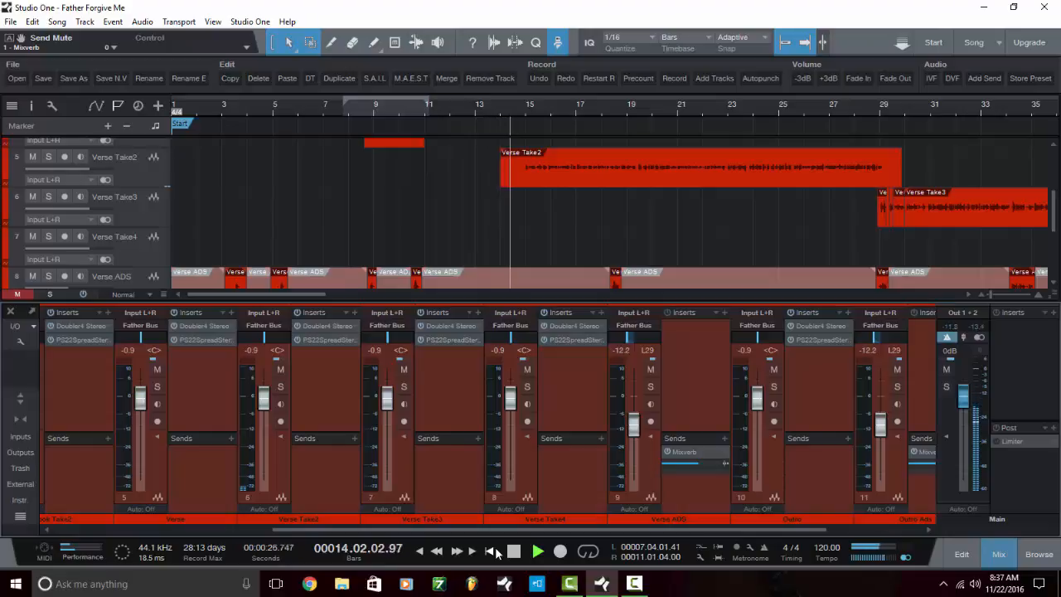
{"action": "left_click", "coordinate": [495, 547]}
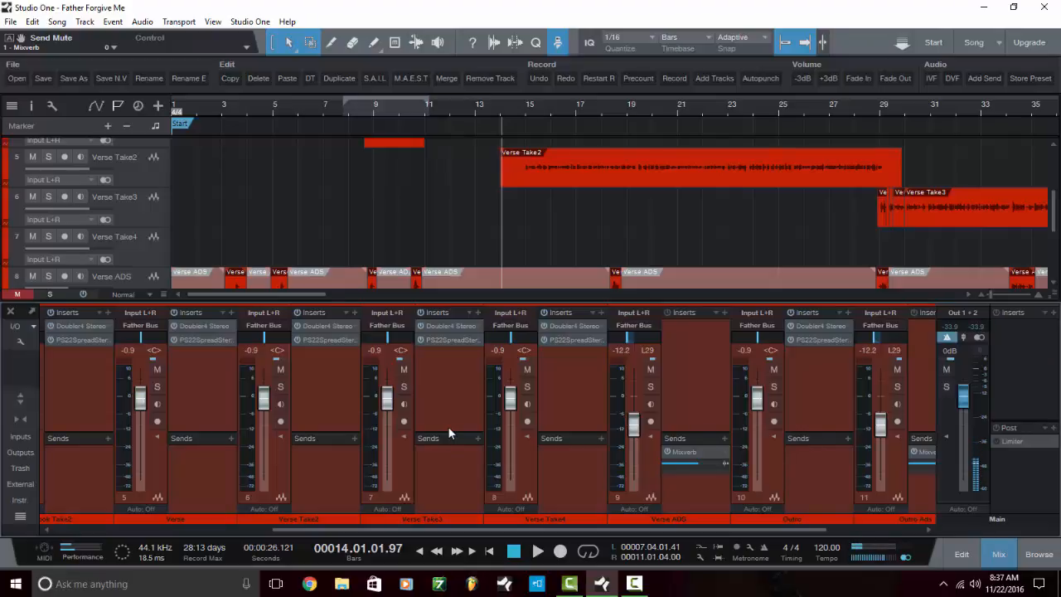
Collapse the inserts and sends sections of the Father Bus and all its vocal channels, from Hook through Outro Ads
{"action": "left_click", "coordinate": [525, 435]}
{"action": "left_click", "coordinate": [581, 434]}
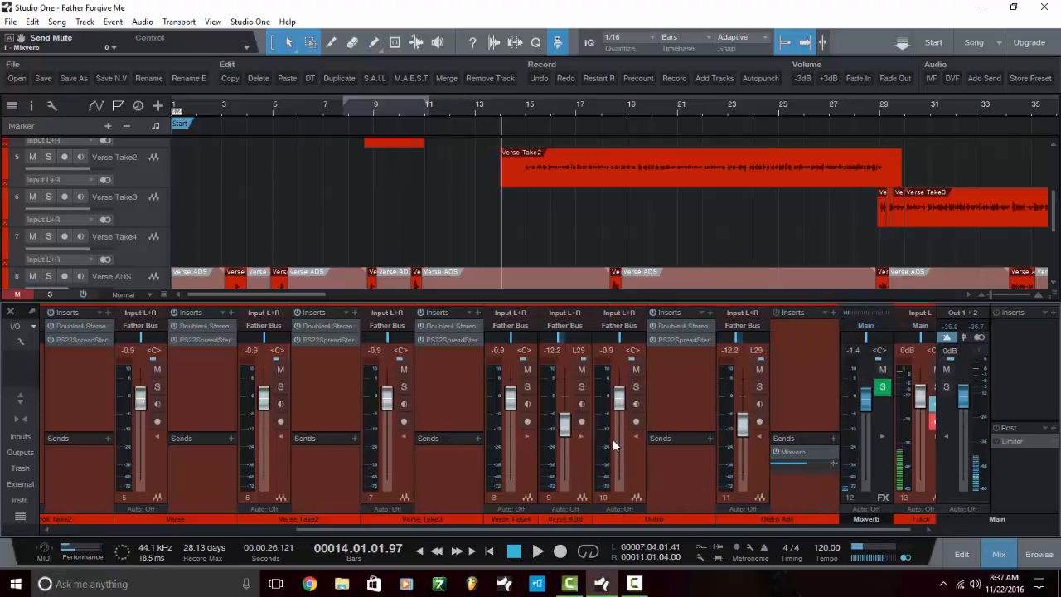
{"action": "left_click", "coordinate": [638, 434]}
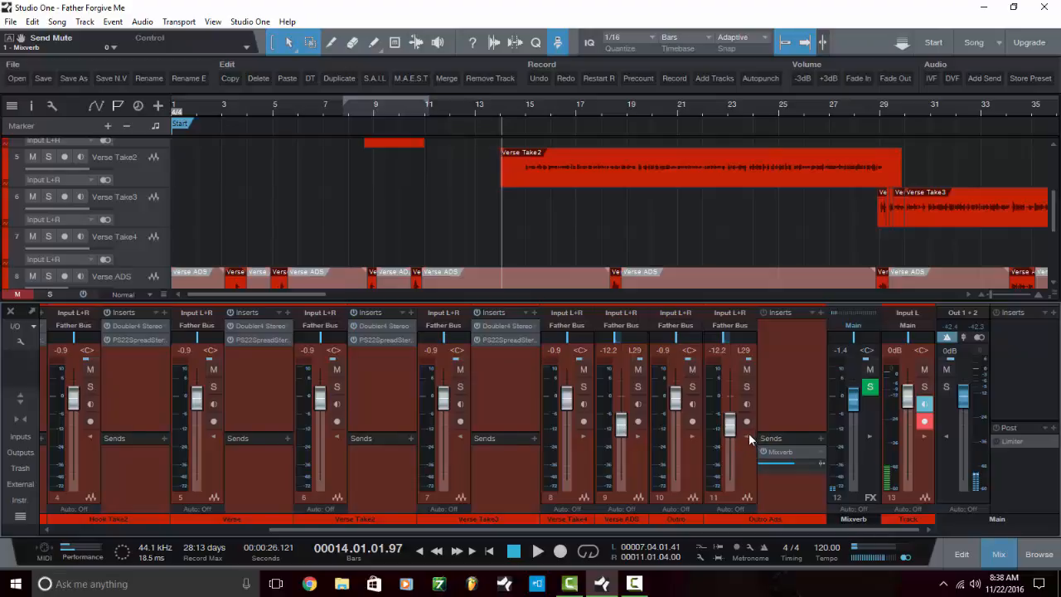
{"action": "left_click", "coordinate": [749, 432]}
{"action": "left_click", "coordinate": [529, 435]}
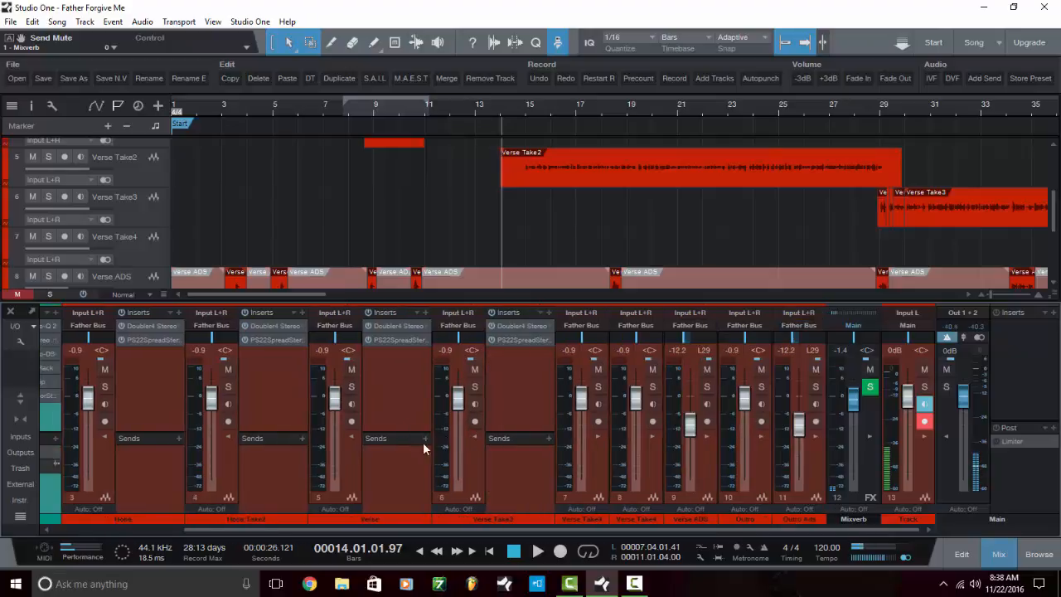
{"action": "left_click", "coordinate": [480, 435]}
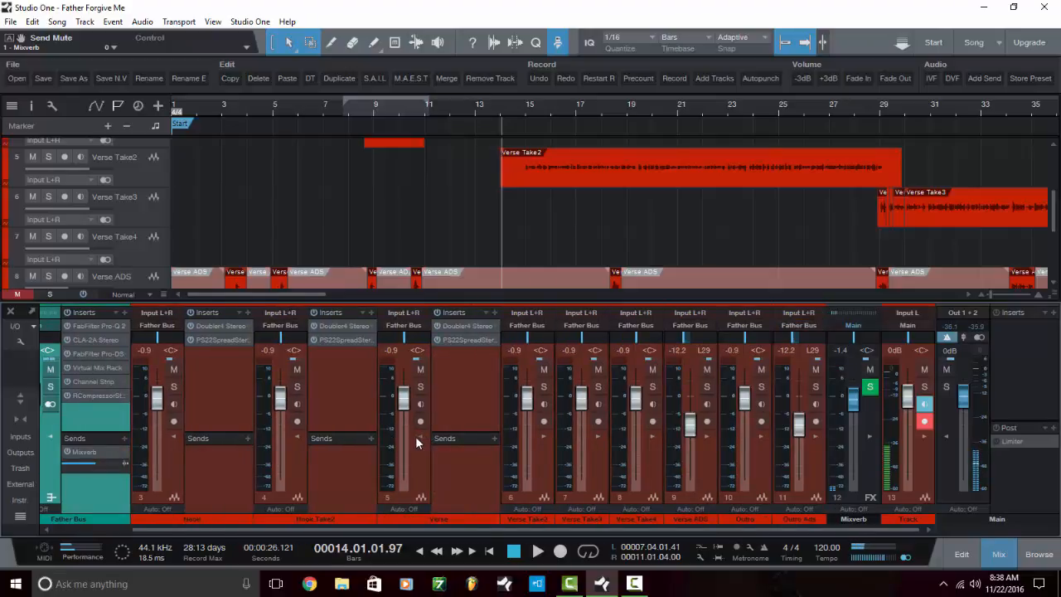
{"action": "left_click", "coordinate": [415, 436]}
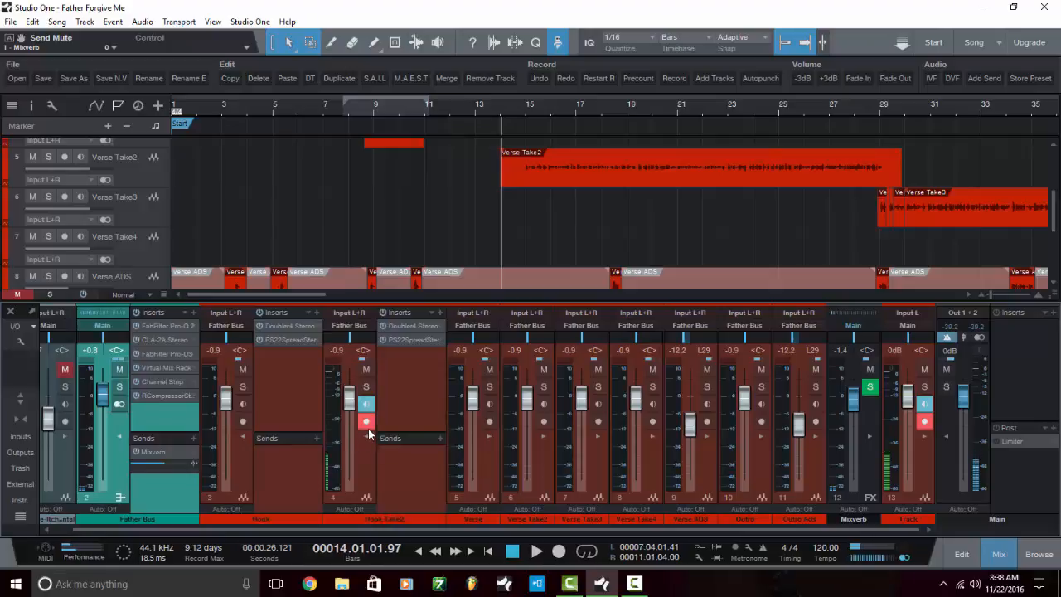
{"action": "left_click", "coordinate": [367, 436]}
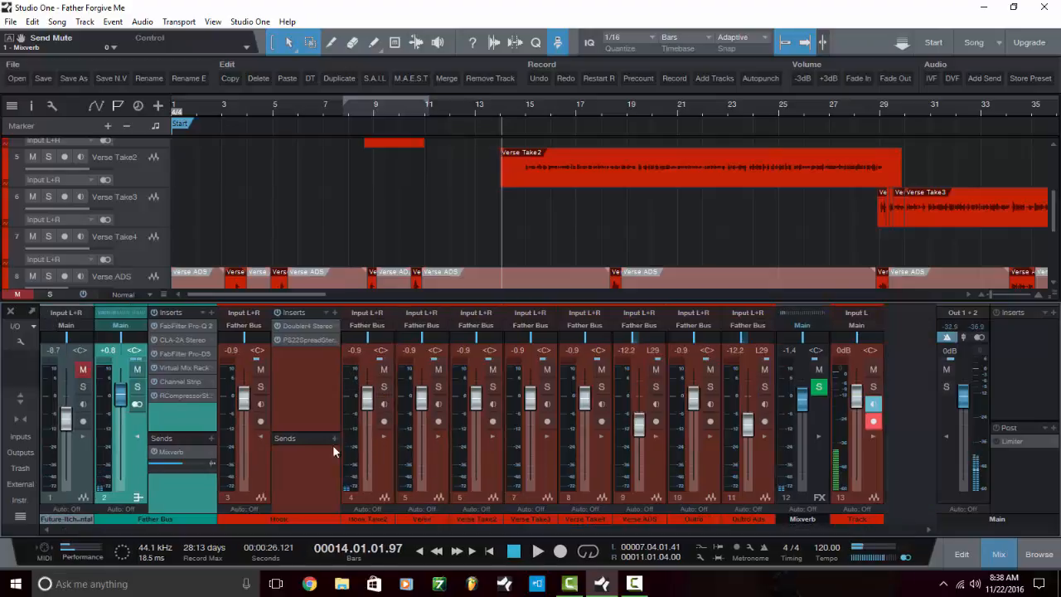
{"action": "left_click", "coordinate": [261, 436]}
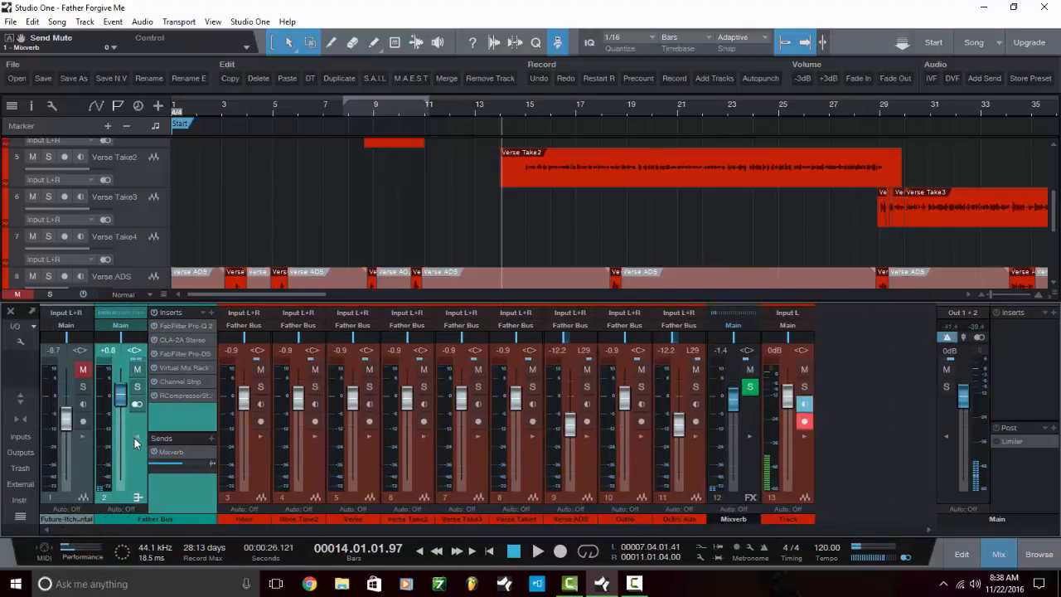
{"action": "left_click", "coordinate": [149, 438]}
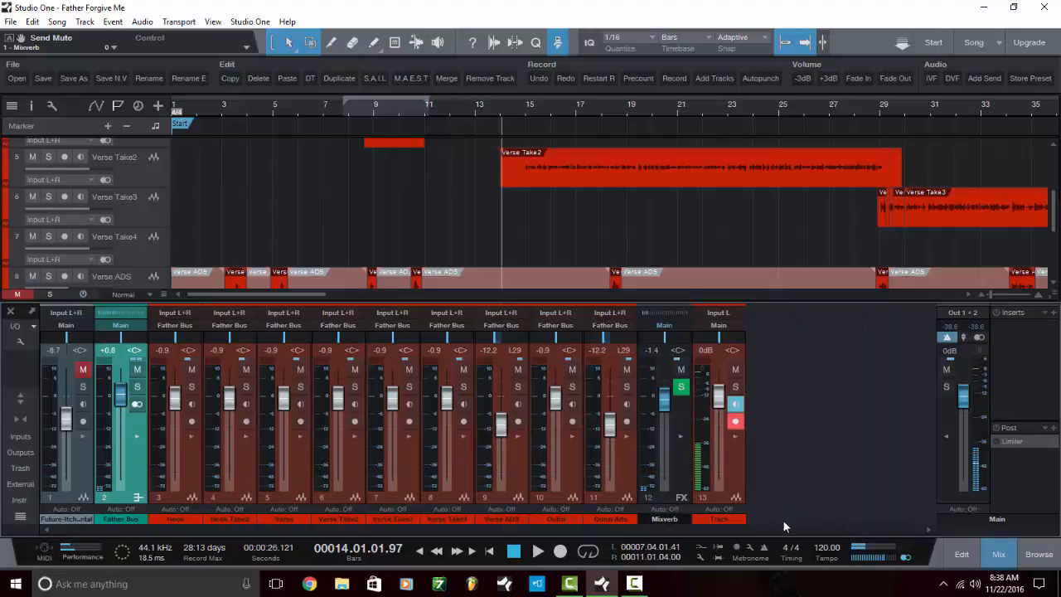